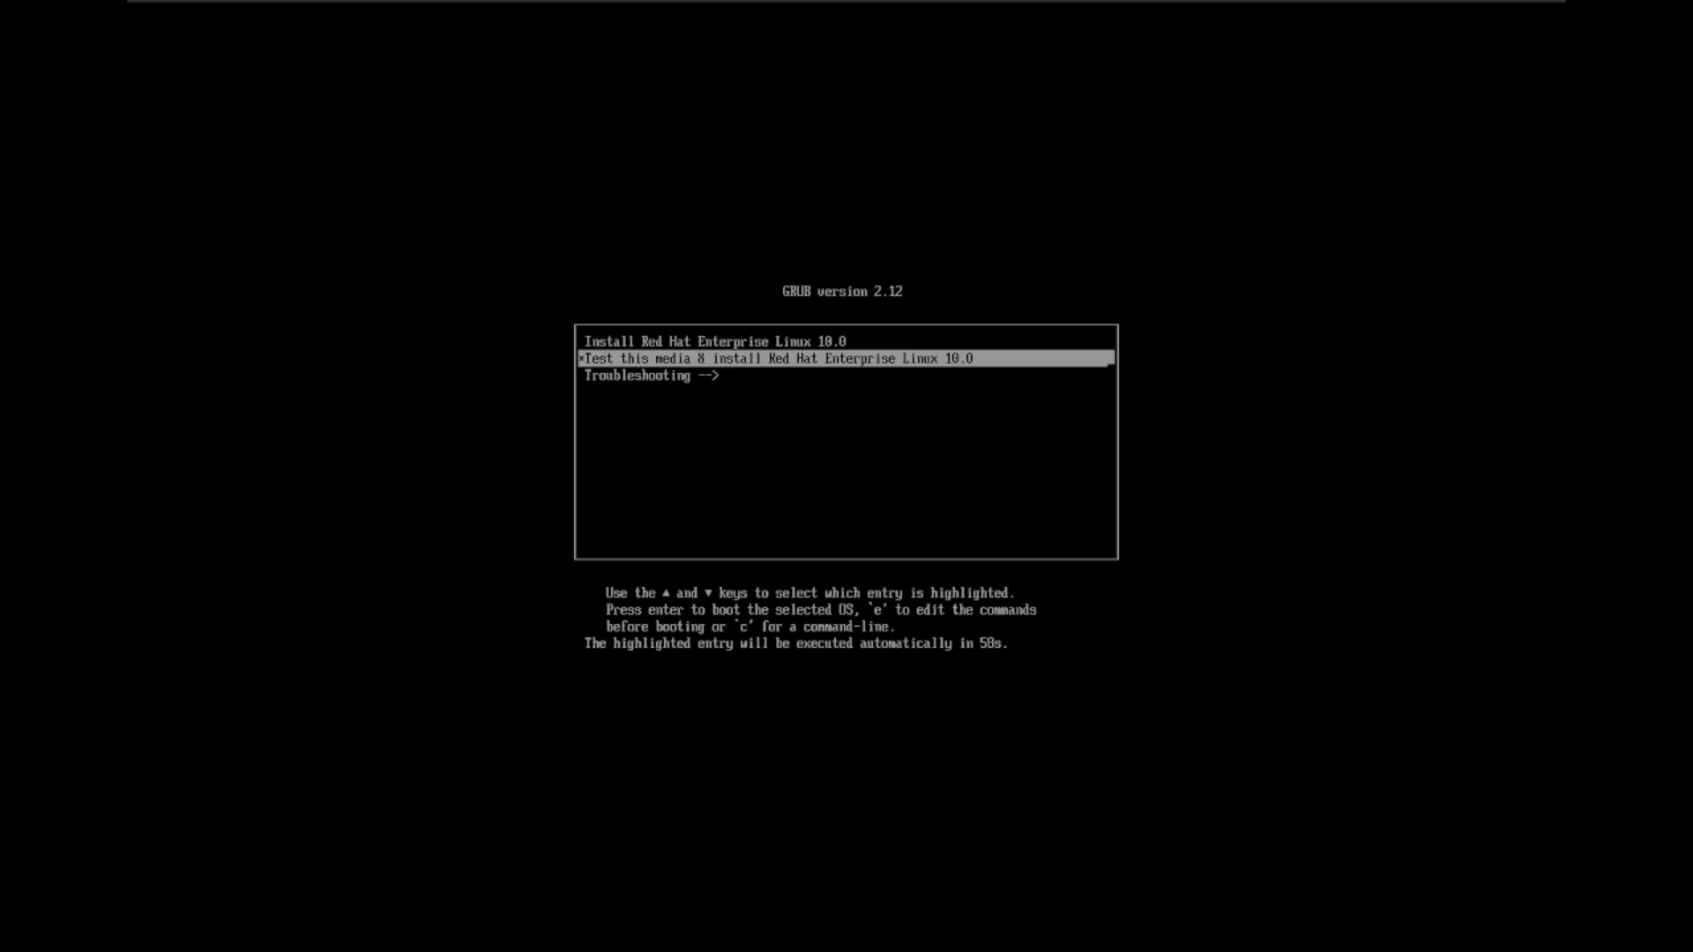
# Step: Highlight the 'Install Red Hat Enterprise Linux 10.0' GRUB entry and edit its boot commands
pyautogui.press('Up')
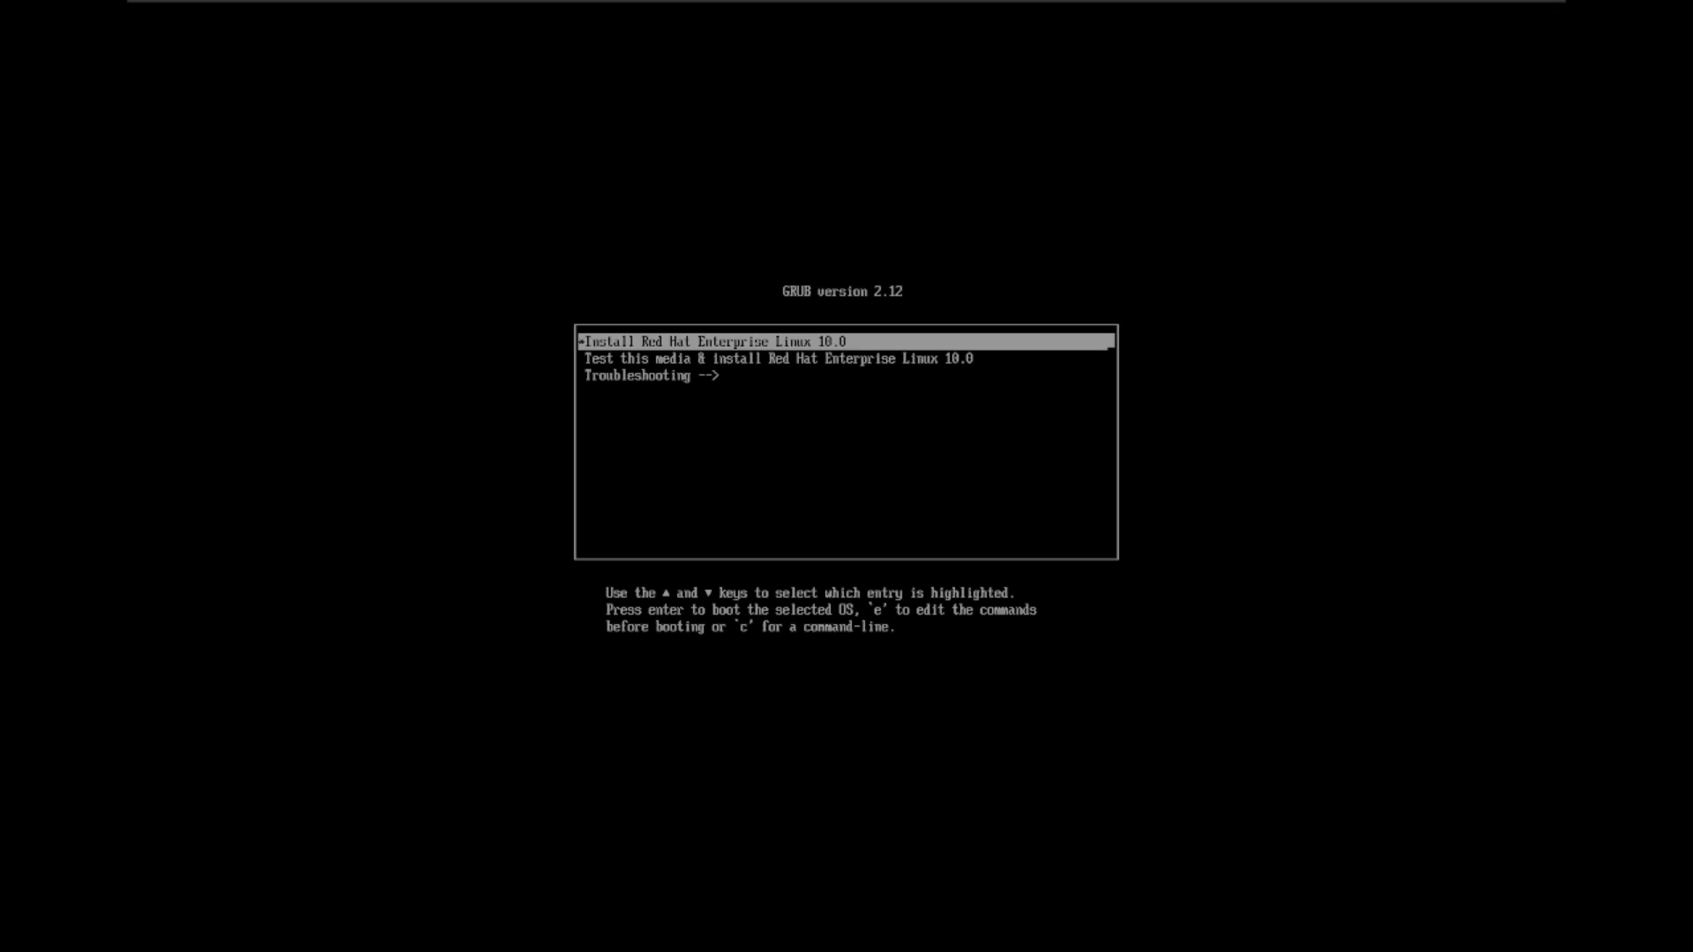
pyautogui.press('e')
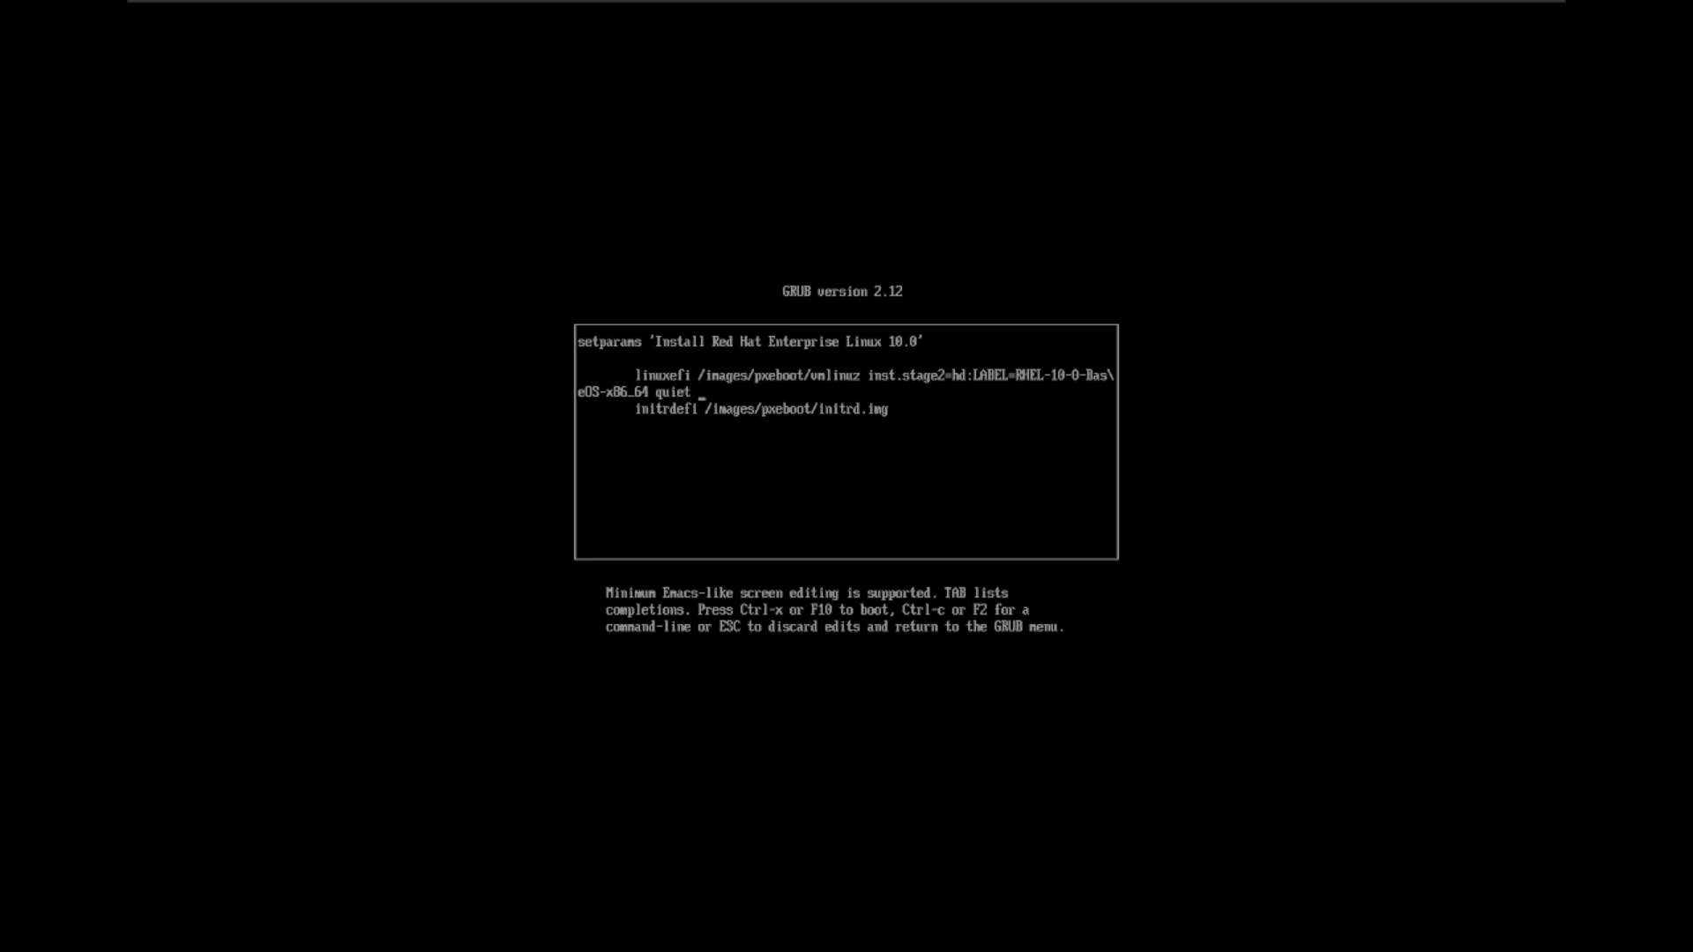
# Step: Append nomodeset to the kernel line after 'quiet' and boot the edited entry
pyautogui.write('nomodeset')
pyautogui.hotkey('ctrl', 'x')
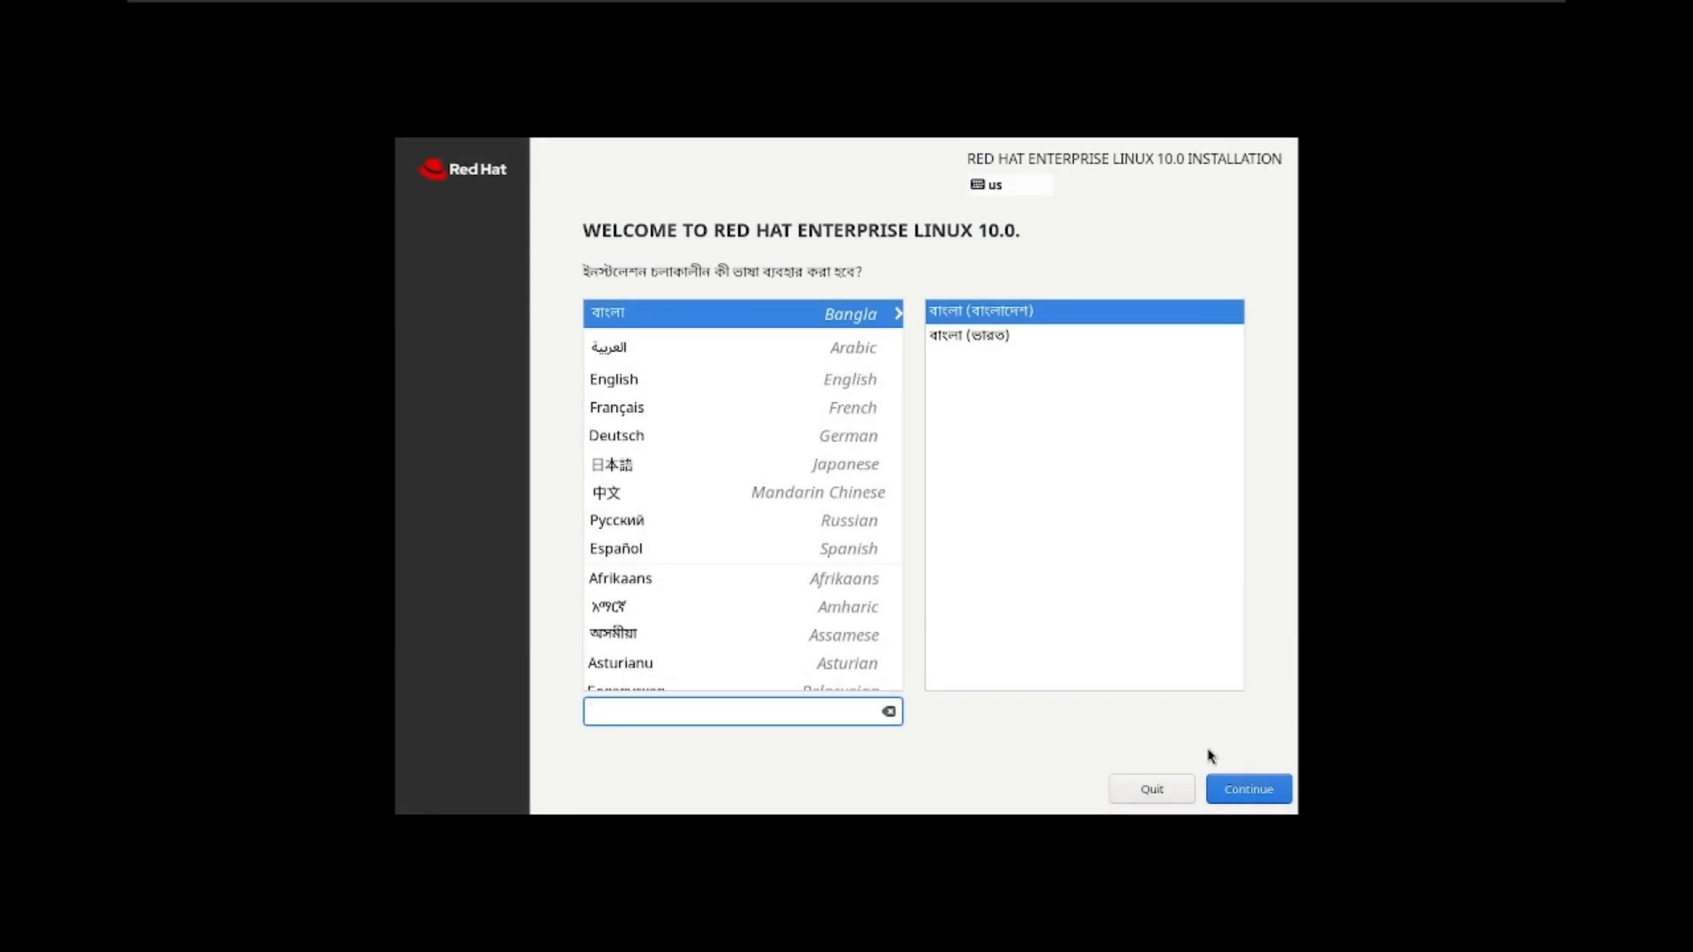
# Step: Choose English as the installer language and go to the Connect to Red Hat page
pyautogui.click(621, 387)
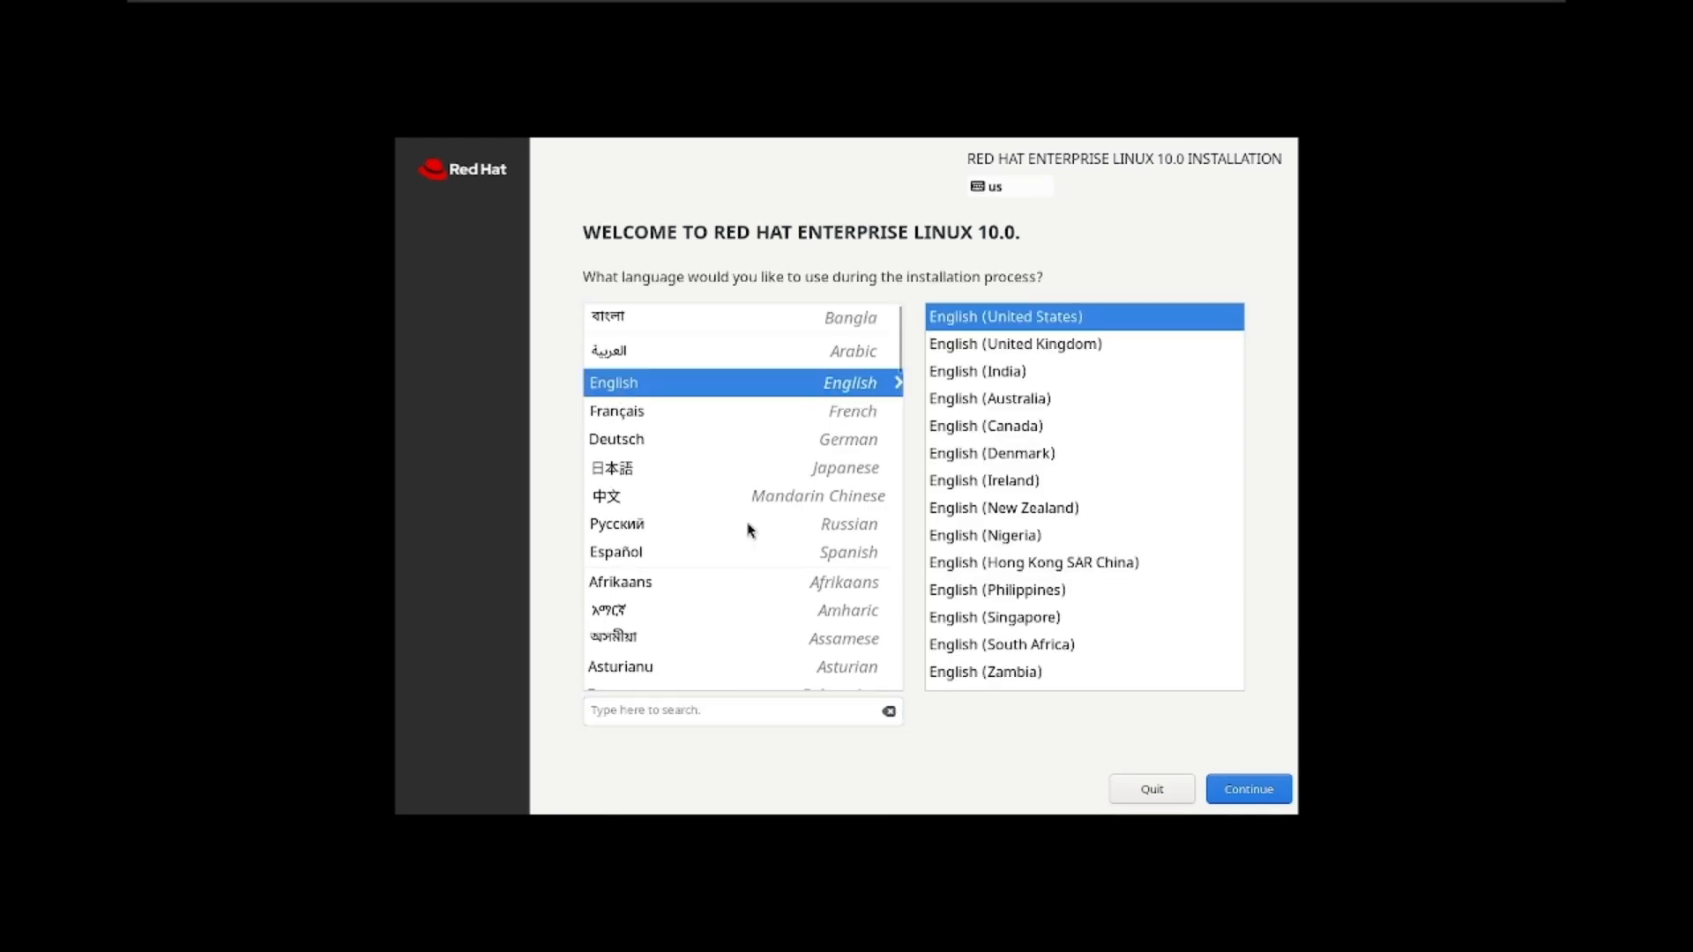
pyautogui.click(1259, 795)
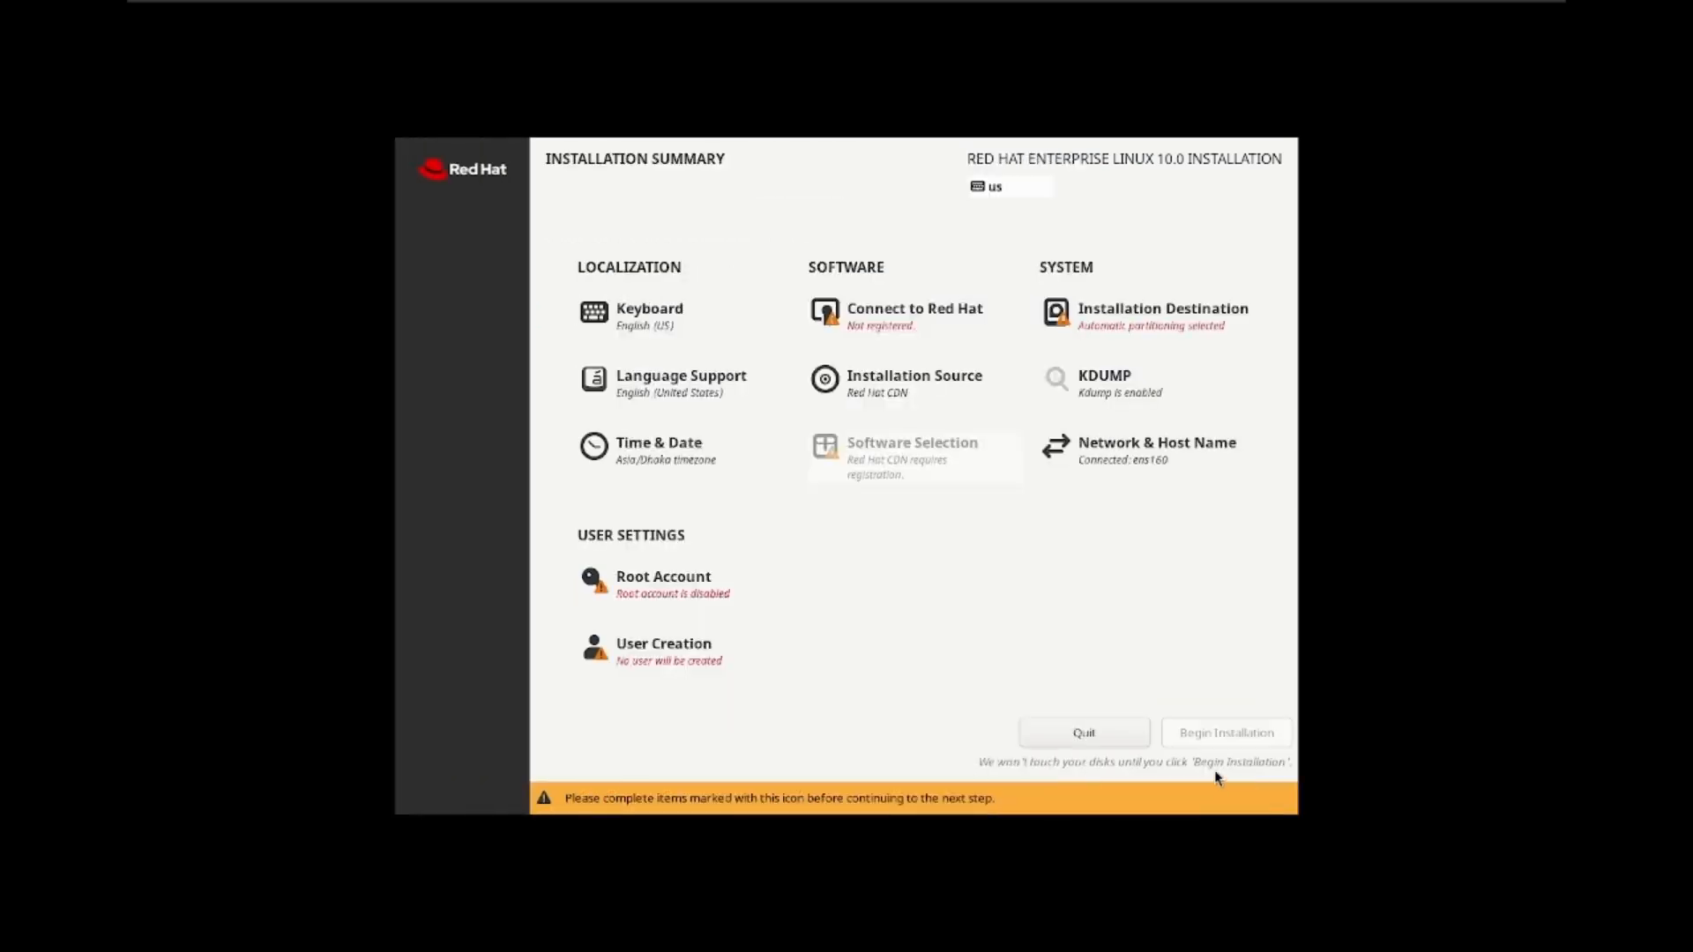
pyautogui.click(898, 331)
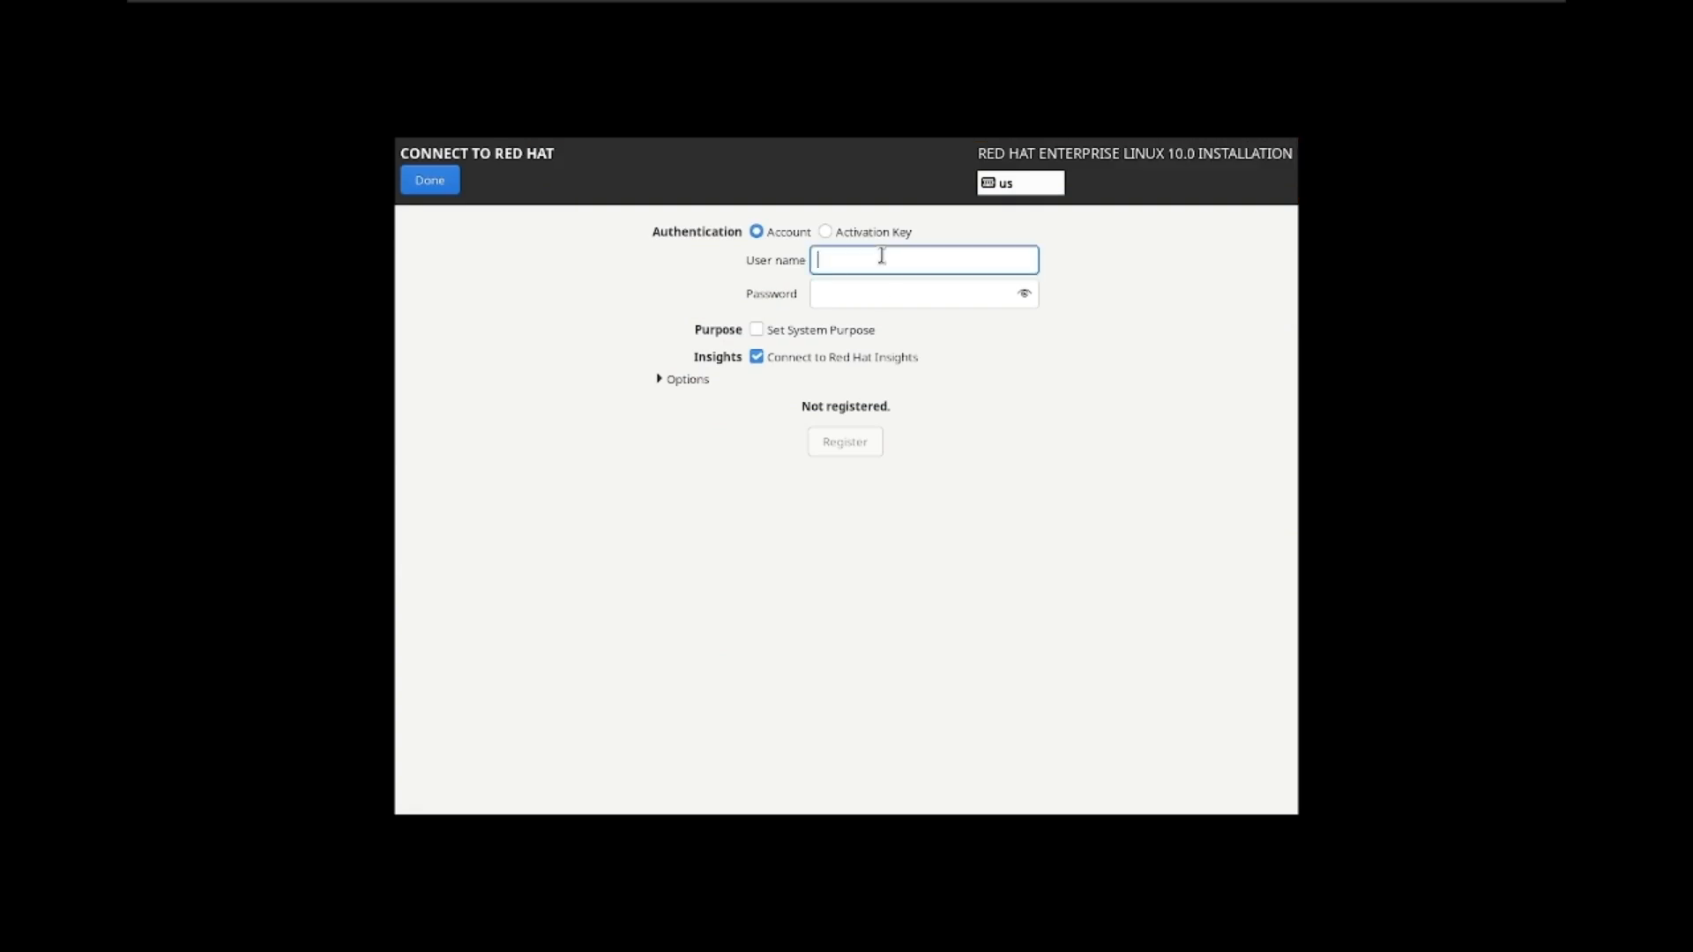
# Step: Register with the Red Hat account's user name and password, then return to the summary
pyautogui.write('m')
pyautogui.click(967, 294)
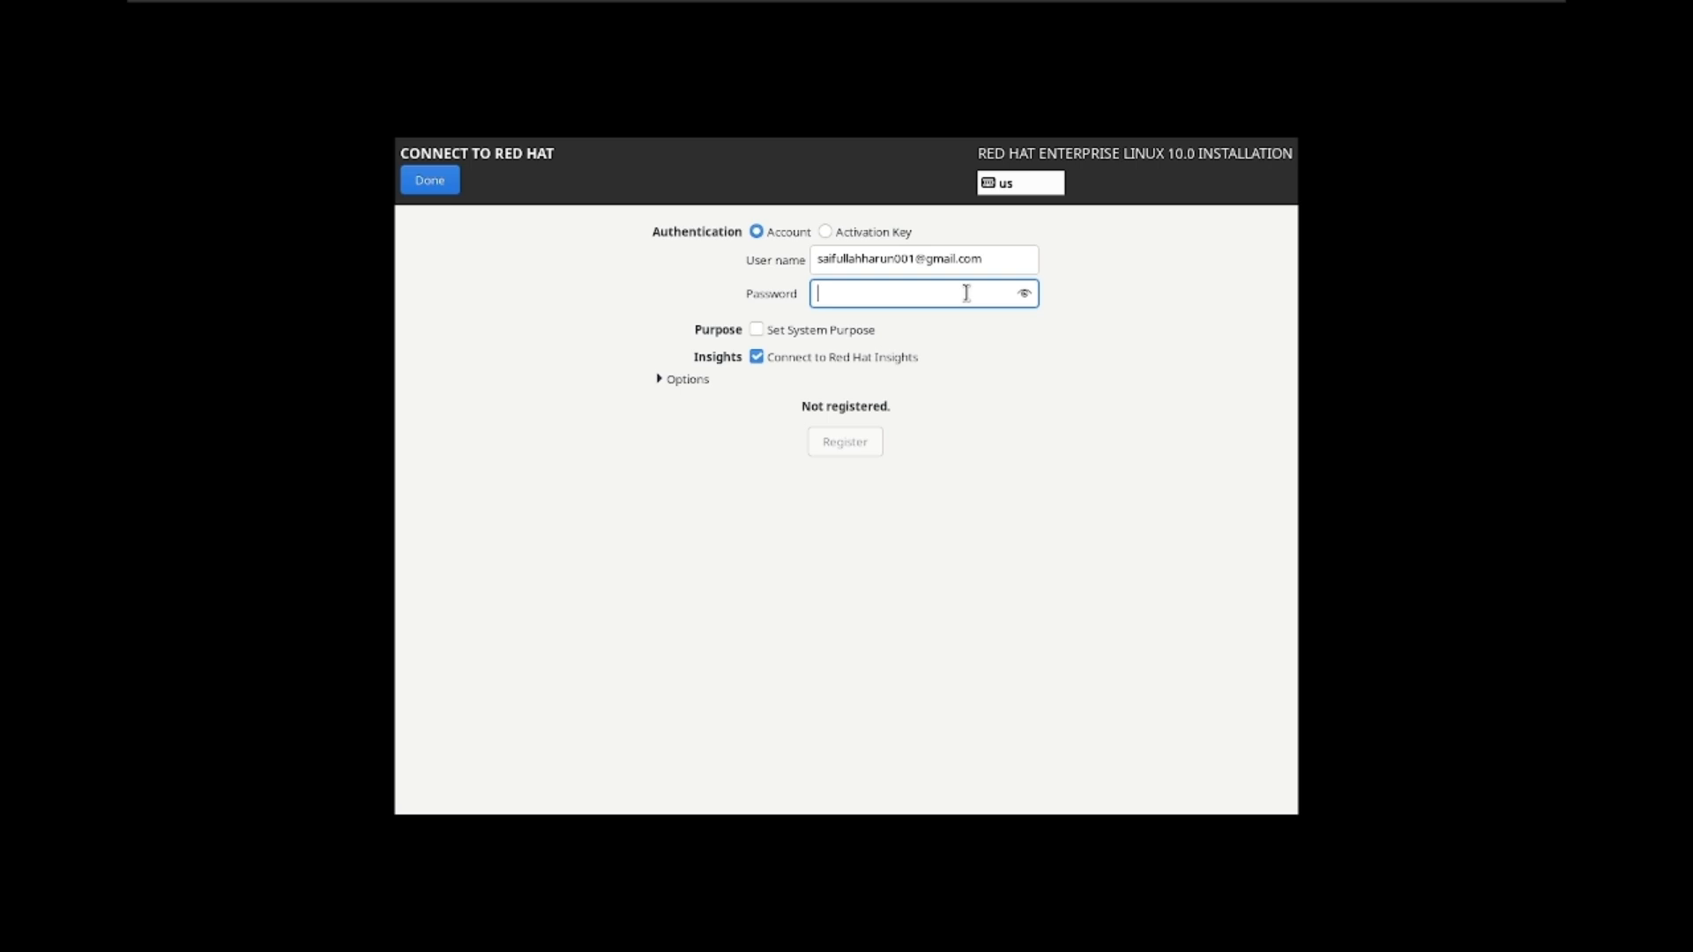
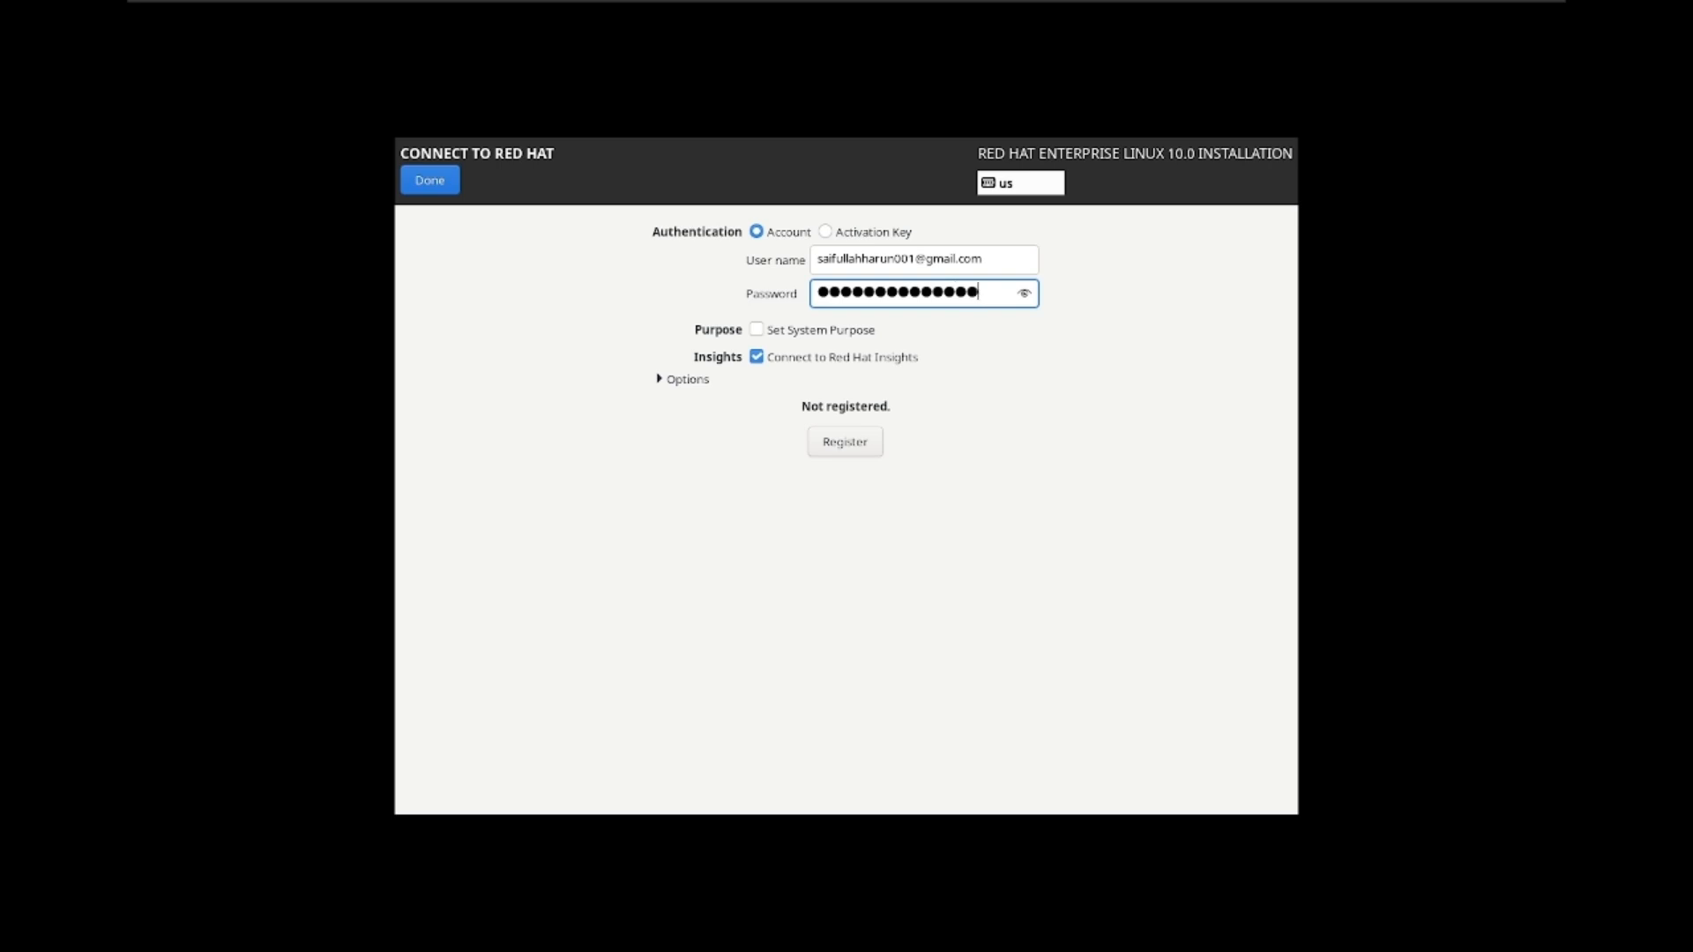
pyautogui.click(855, 448)
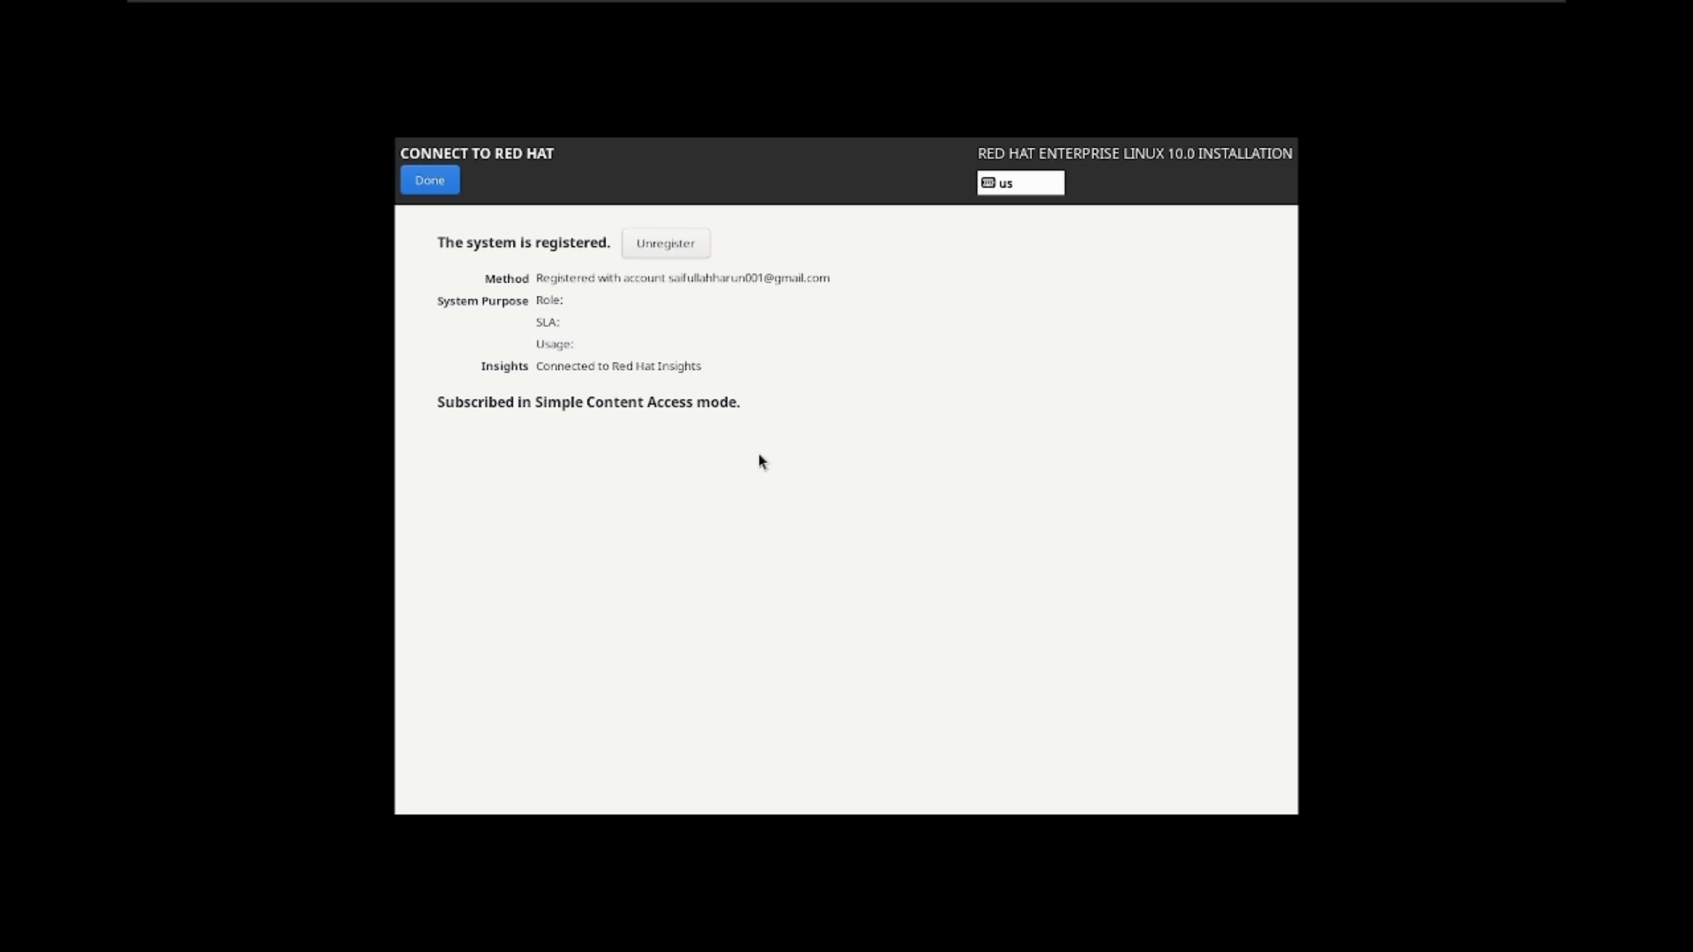
pyautogui.click(432, 180)
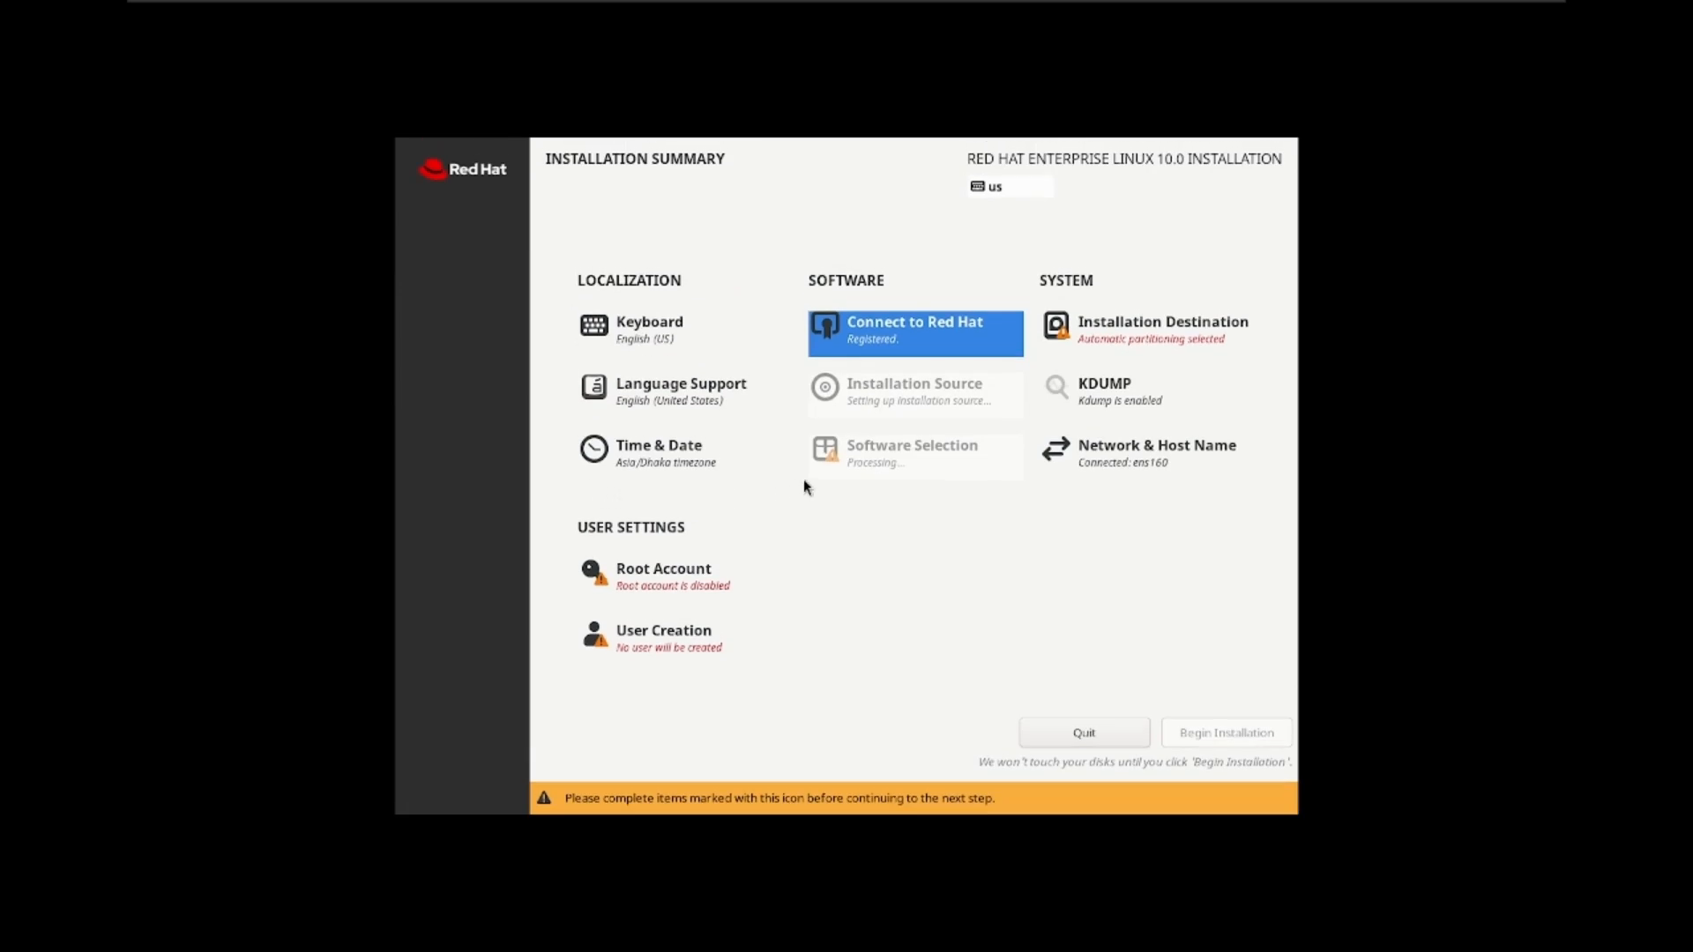
# Step: Choose Custom storage configuration for the 50 GiB disk in Installation Destination
pyautogui.click(1125, 343)
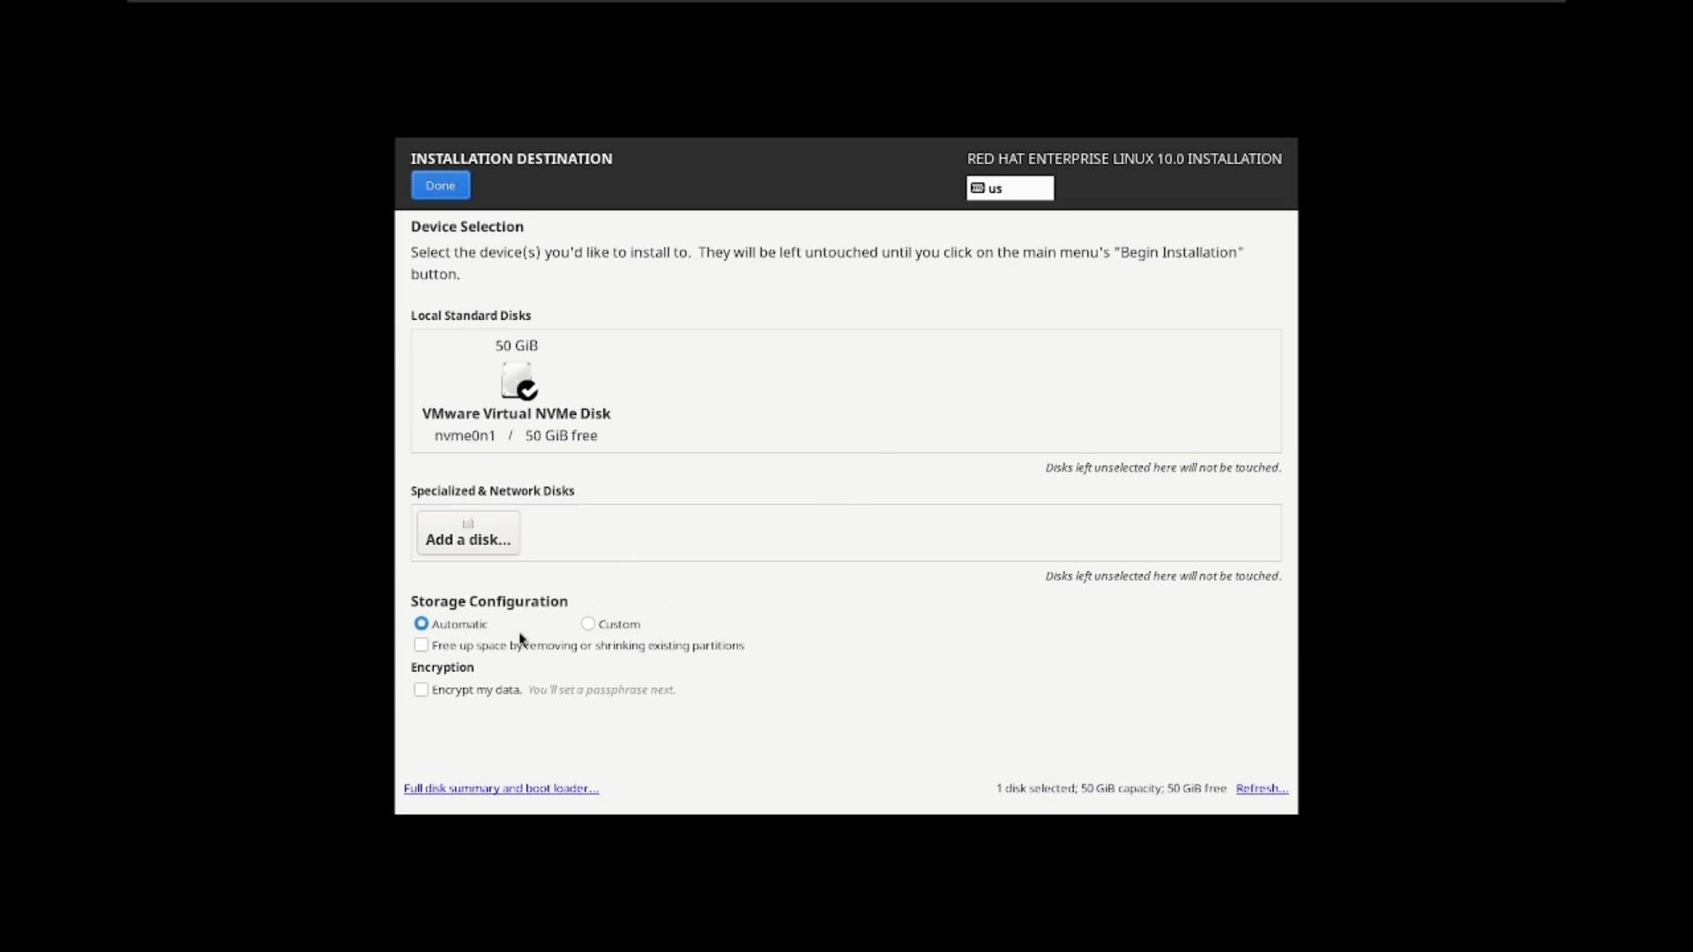
pyautogui.click(587, 624)
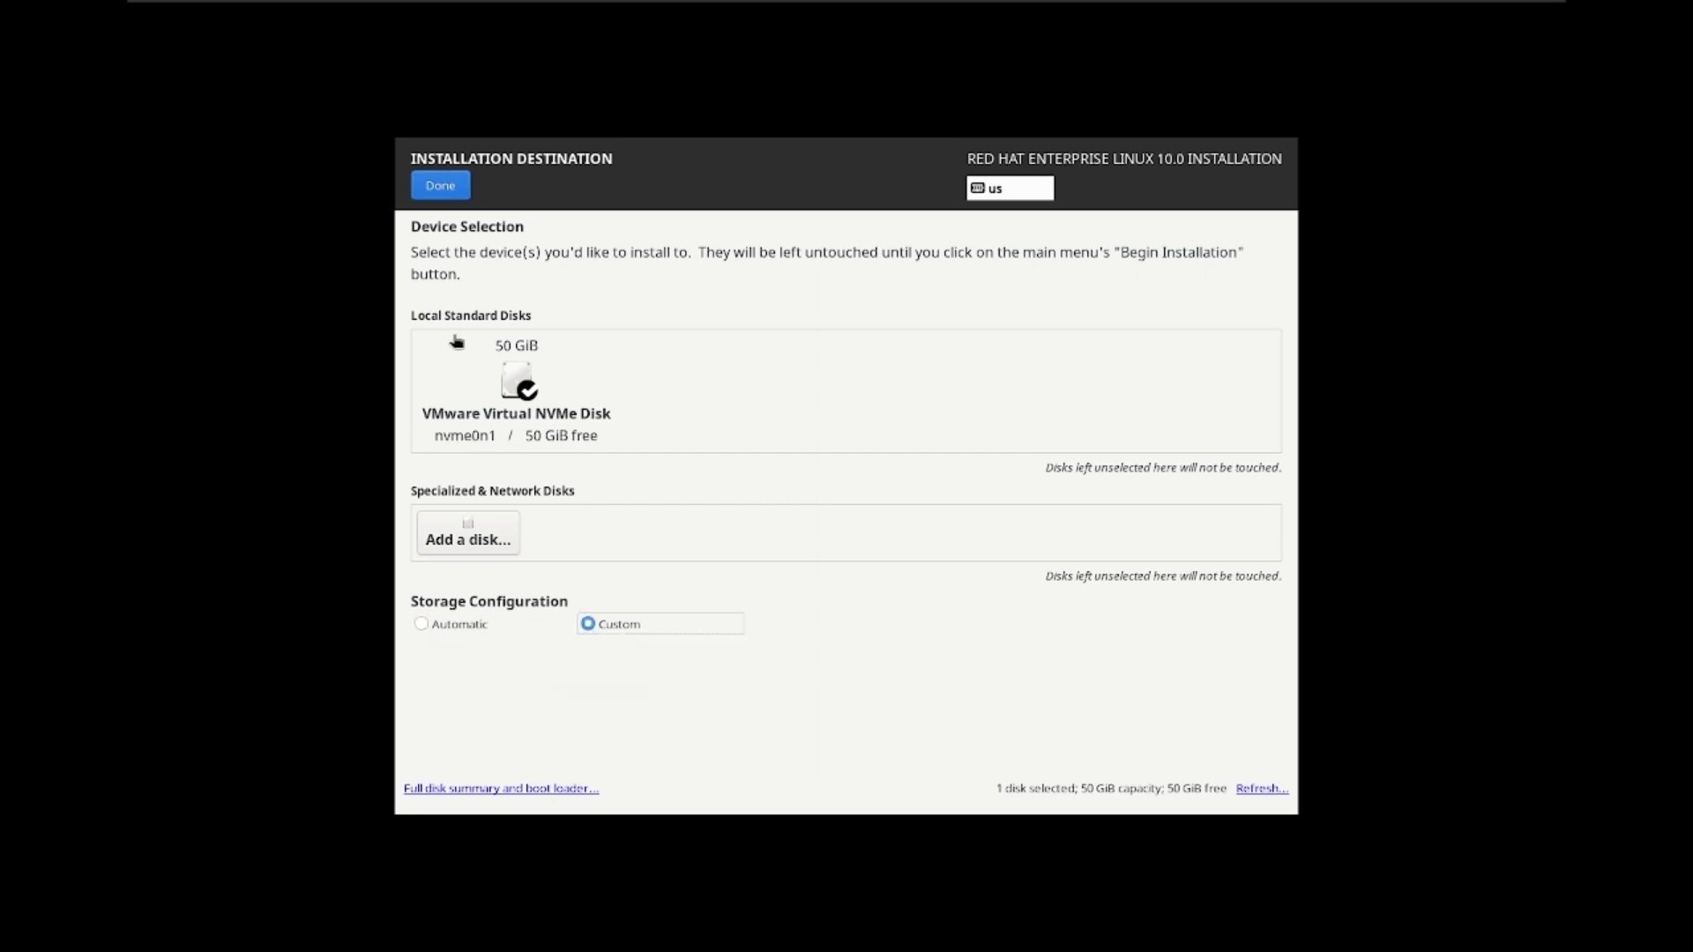
pyautogui.click(441, 187)
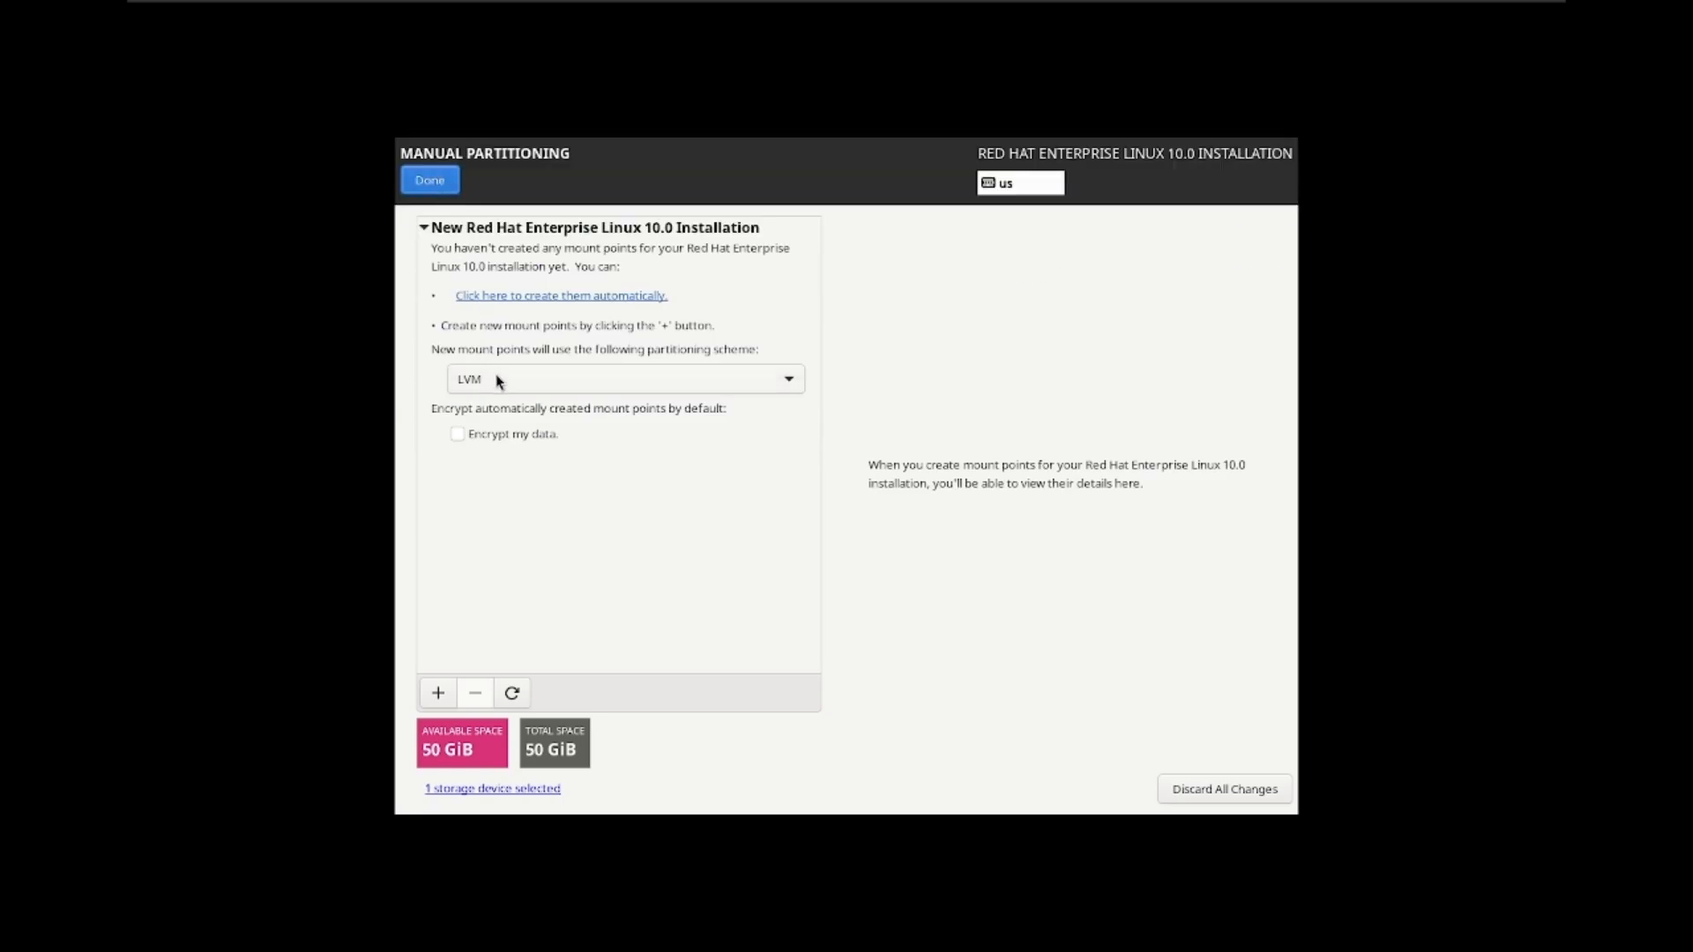
# Step: Switch the scheme to Standard Partition and add a 15 GB (13.97 GiB) / mount point
pyautogui.click(498, 380)
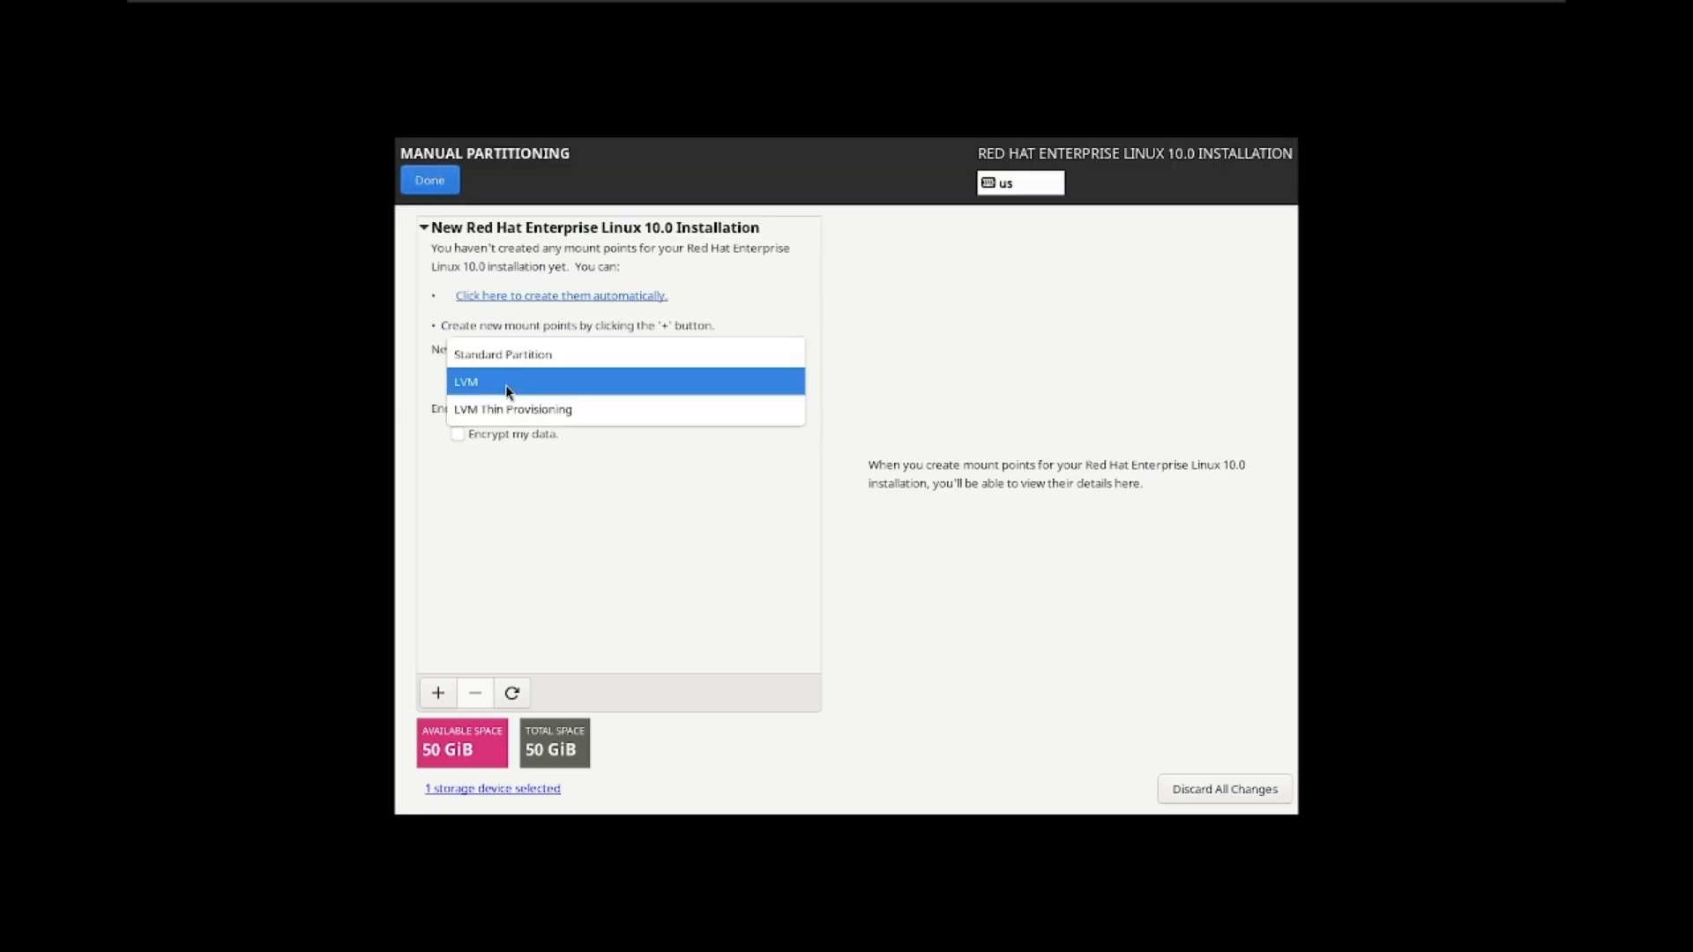
pyautogui.click(513, 355)
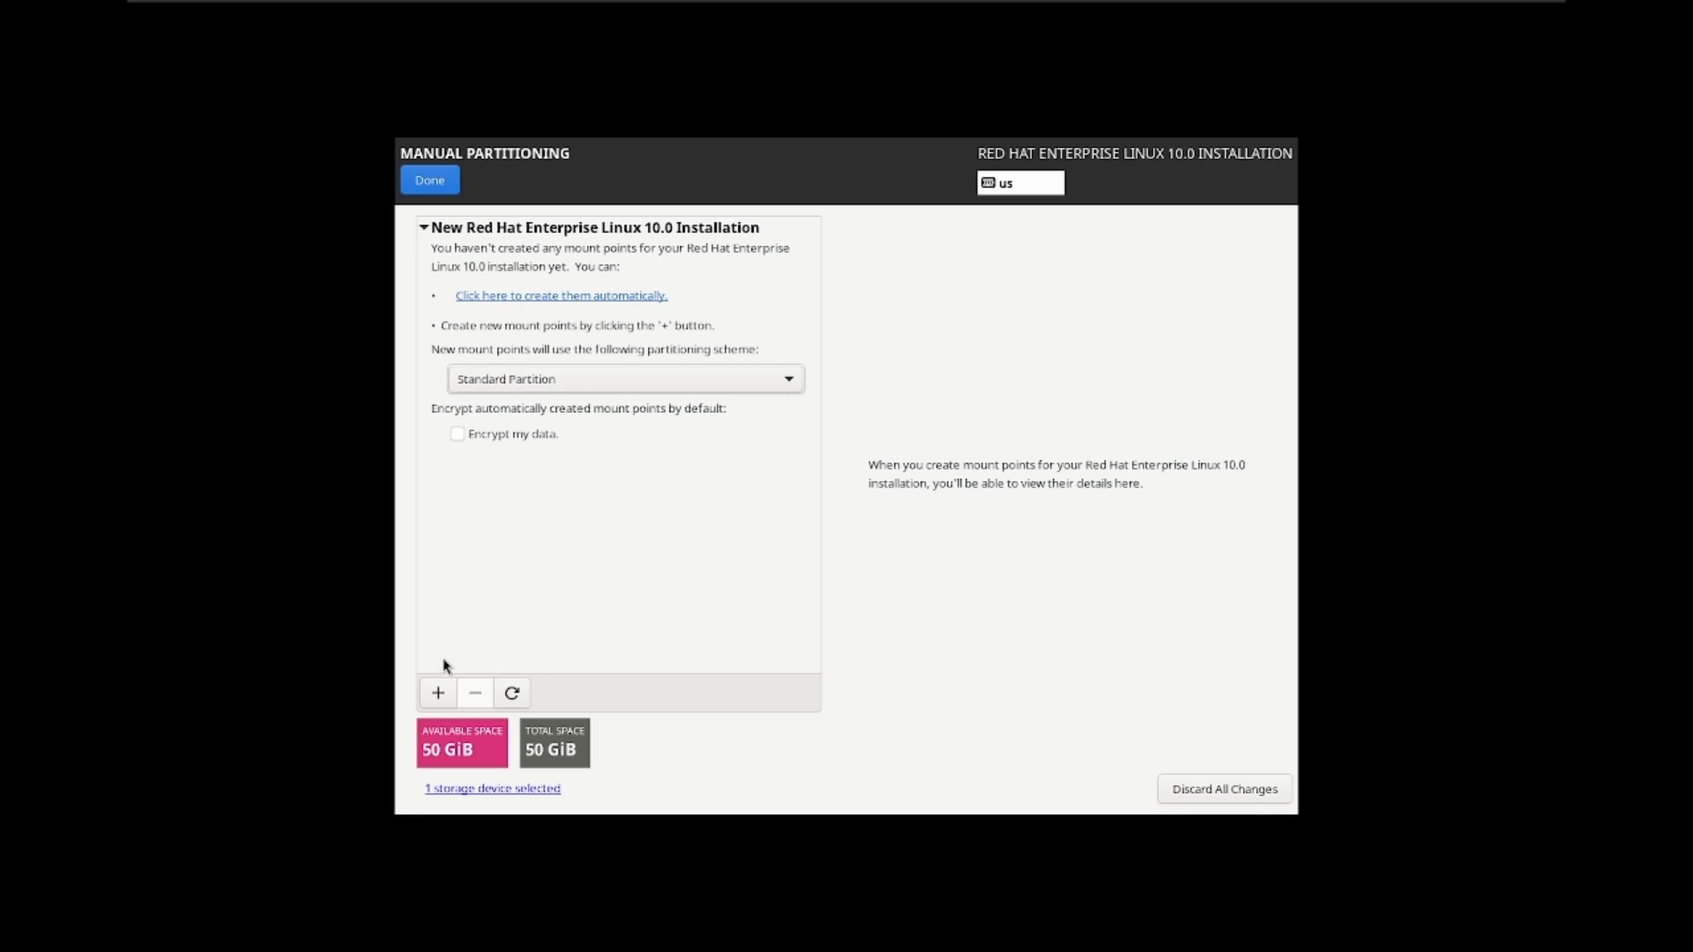
pyautogui.click(438, 693)
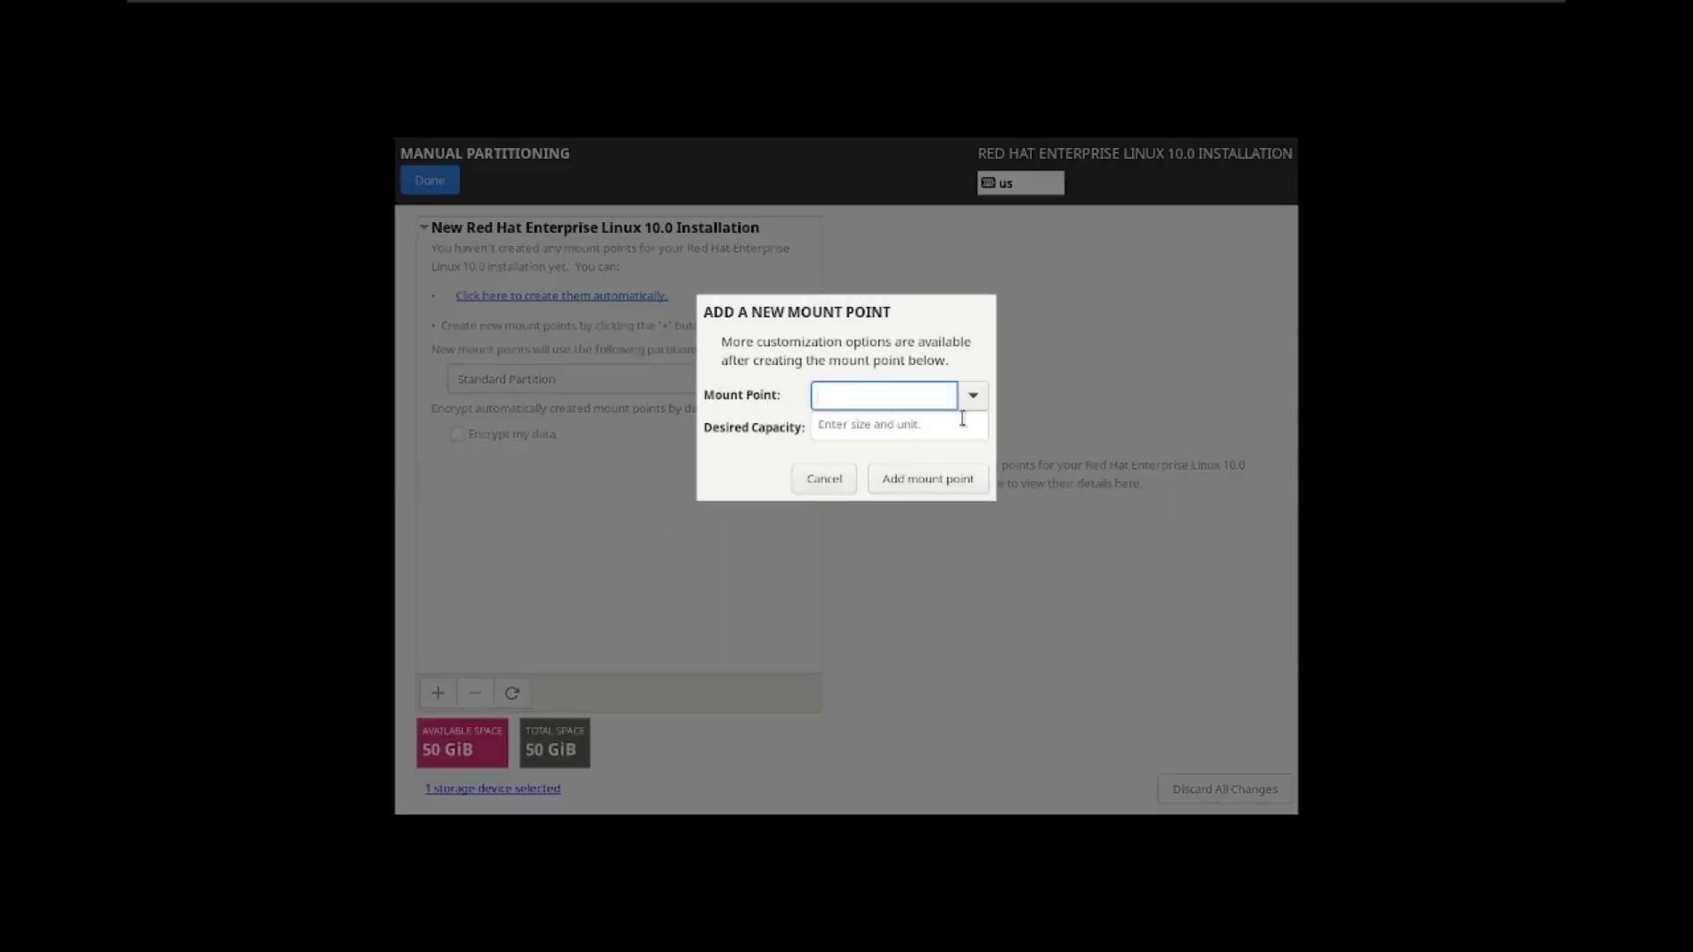
pyautogui.click(975, 399)
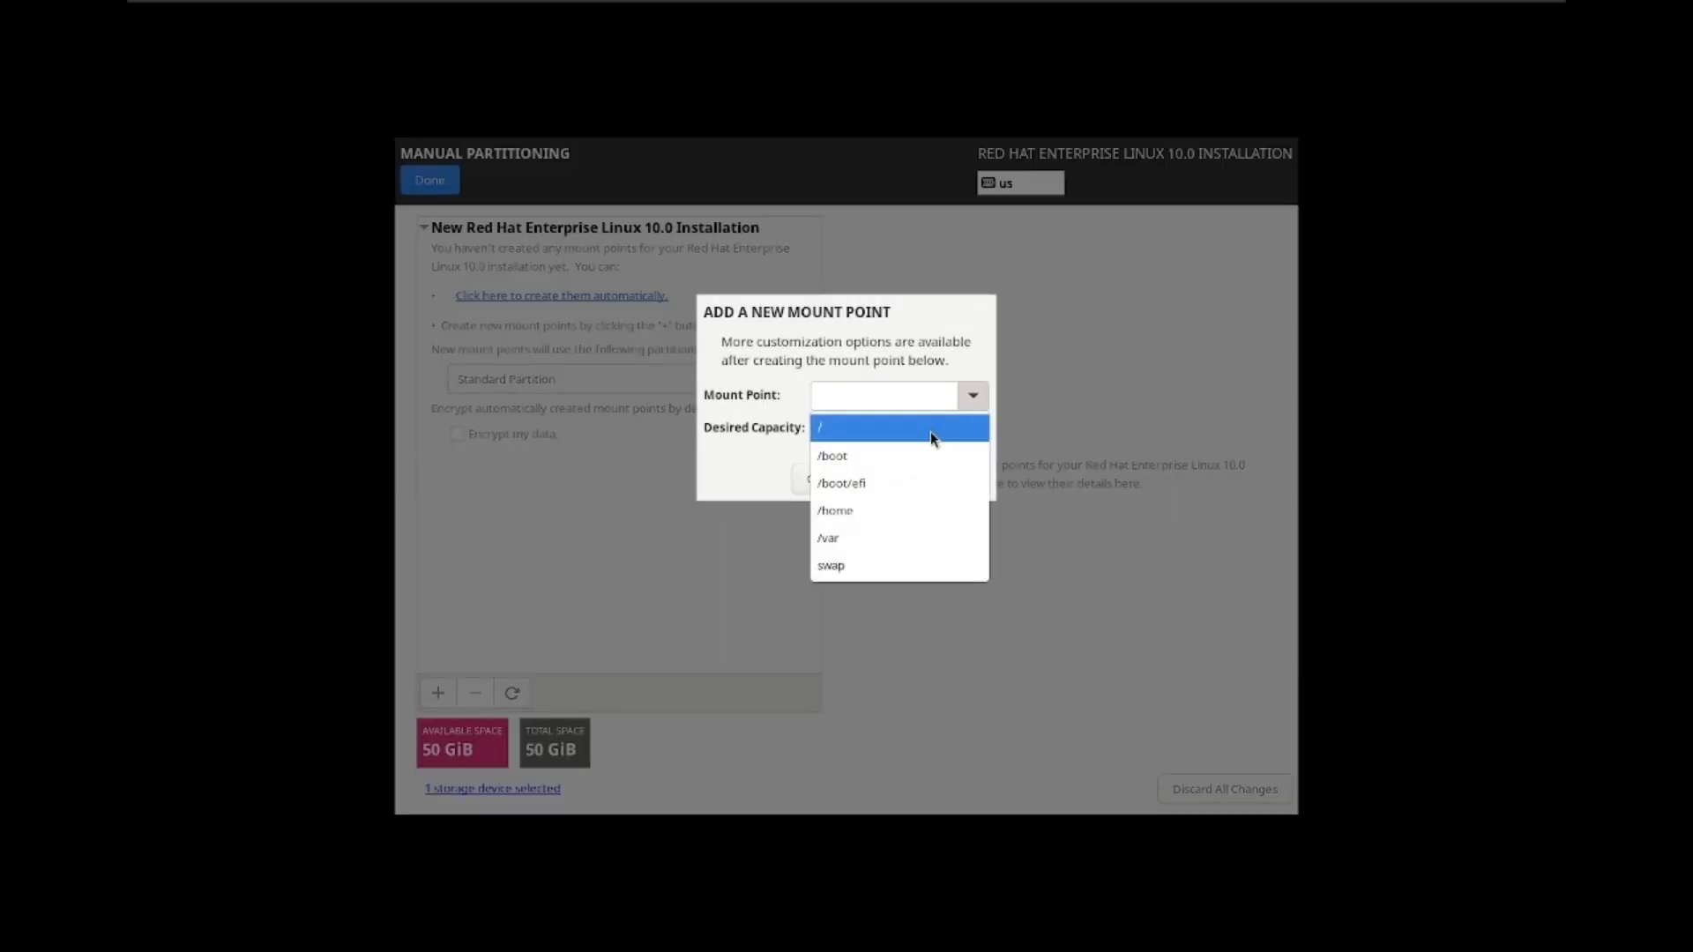
pyautogui.click(859, 427)
pyautogui.click(862, 427)
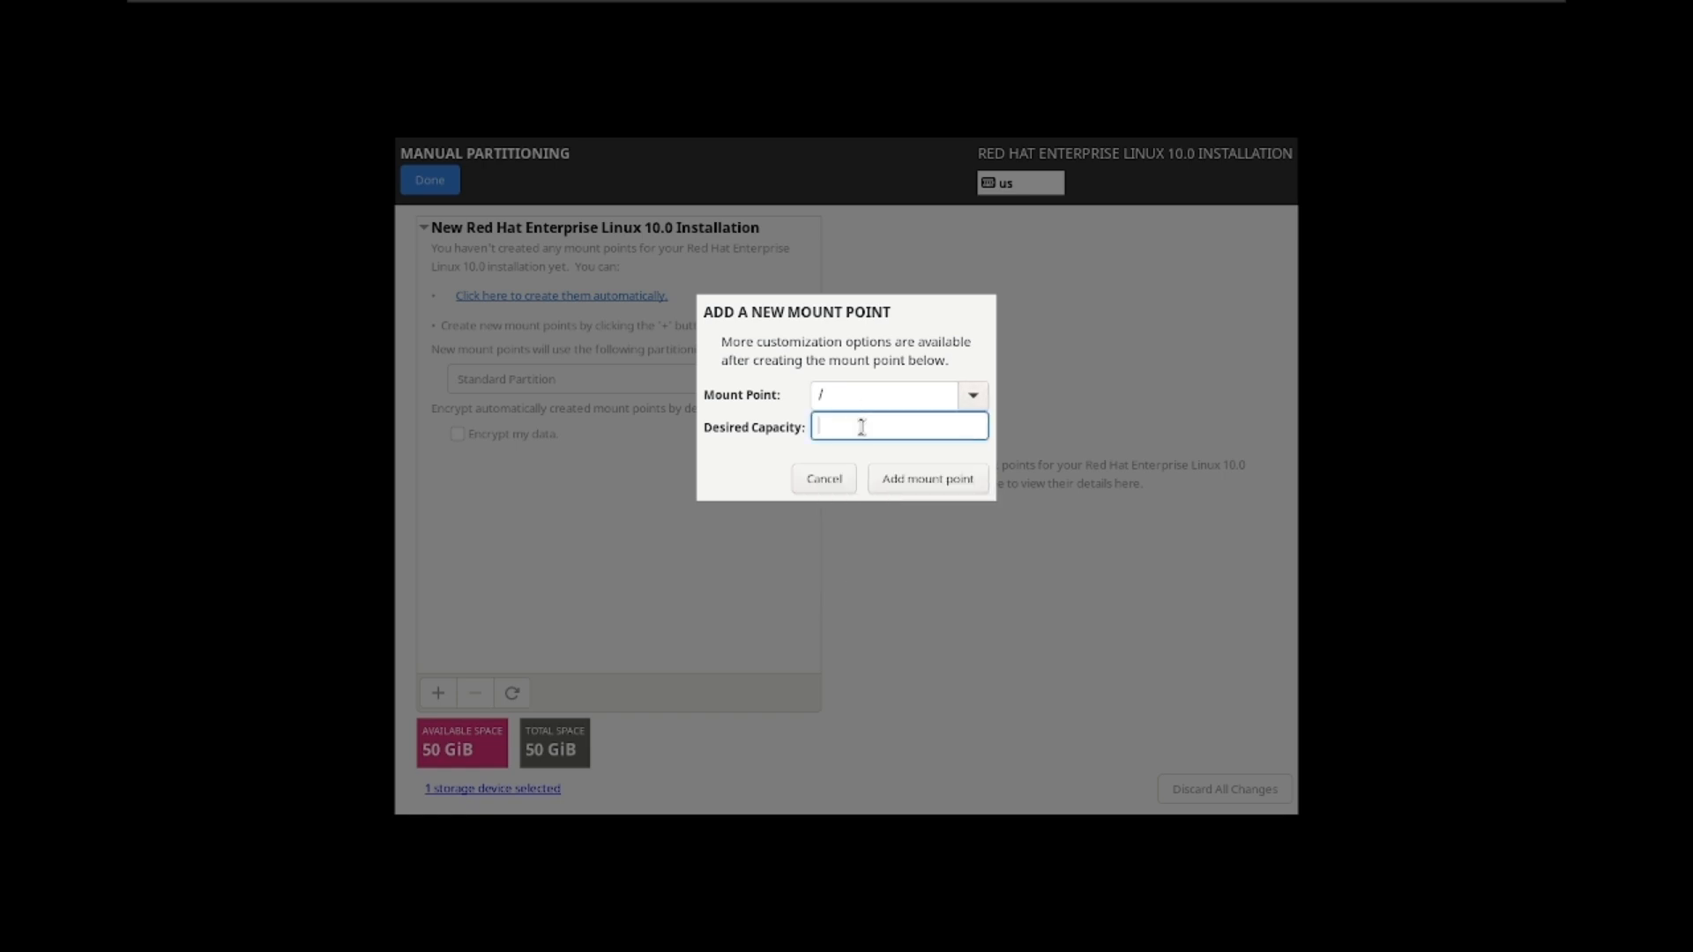
pyautogui.write('15 gb')
pyautogui.click(905, 484)
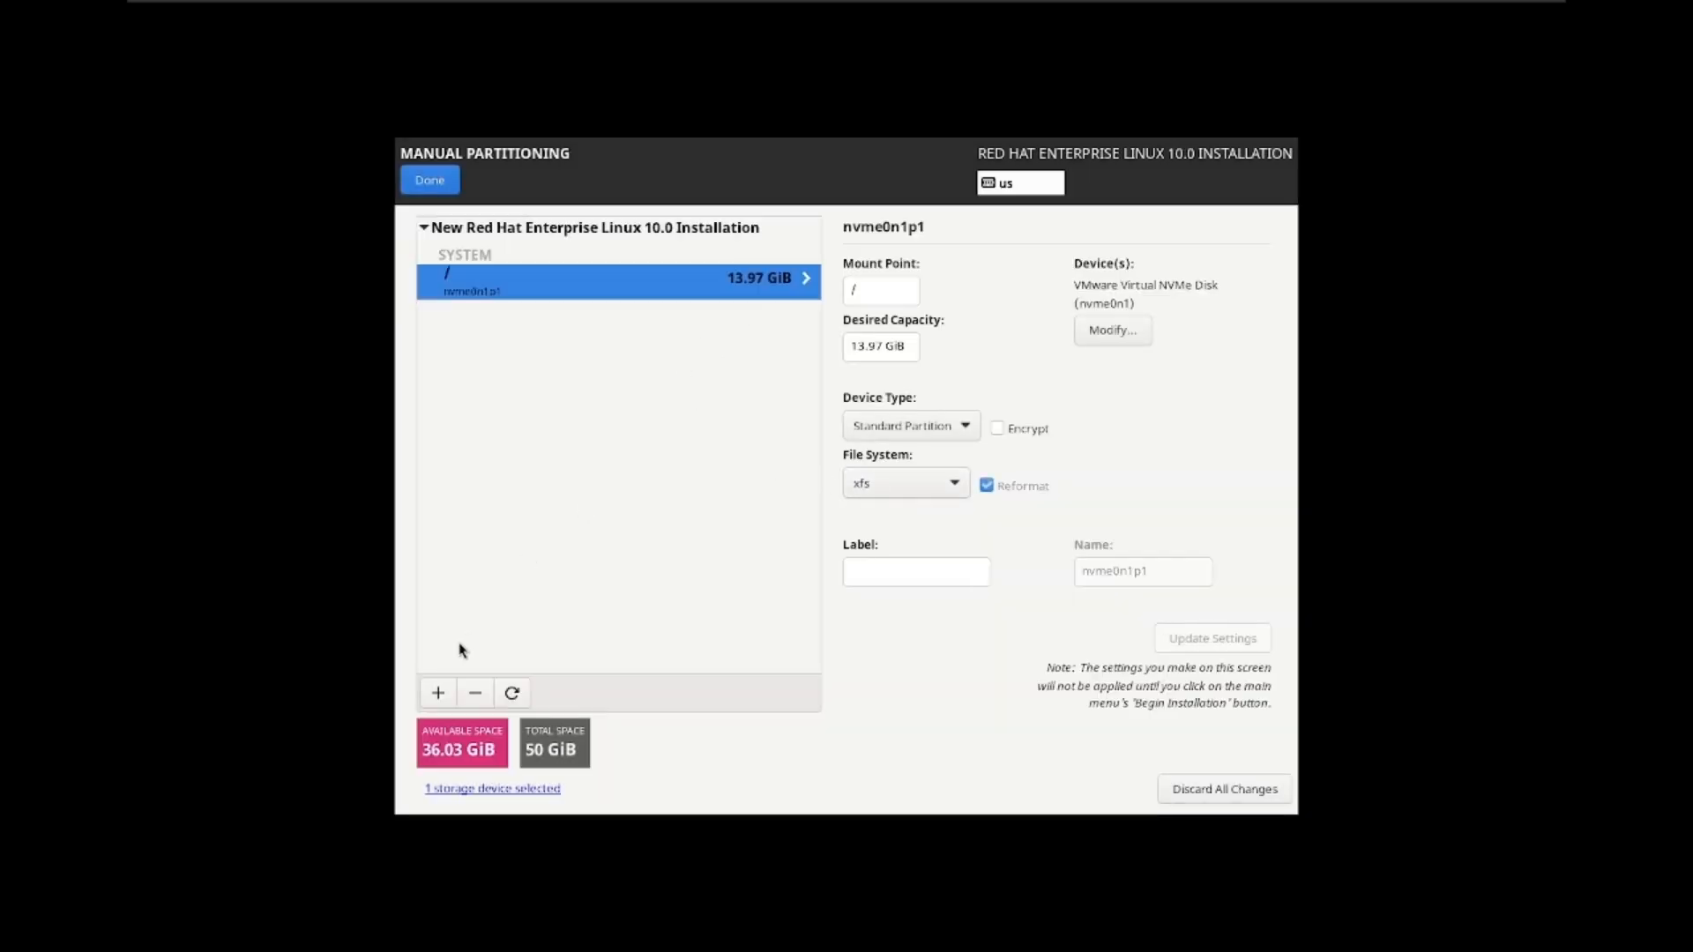
pyautogui.click(437, 694)
# Step: Add 1 GB /boot and 1 GB /boot/efi partitions, 953 MiB each
pyautogui.click(974, 396)
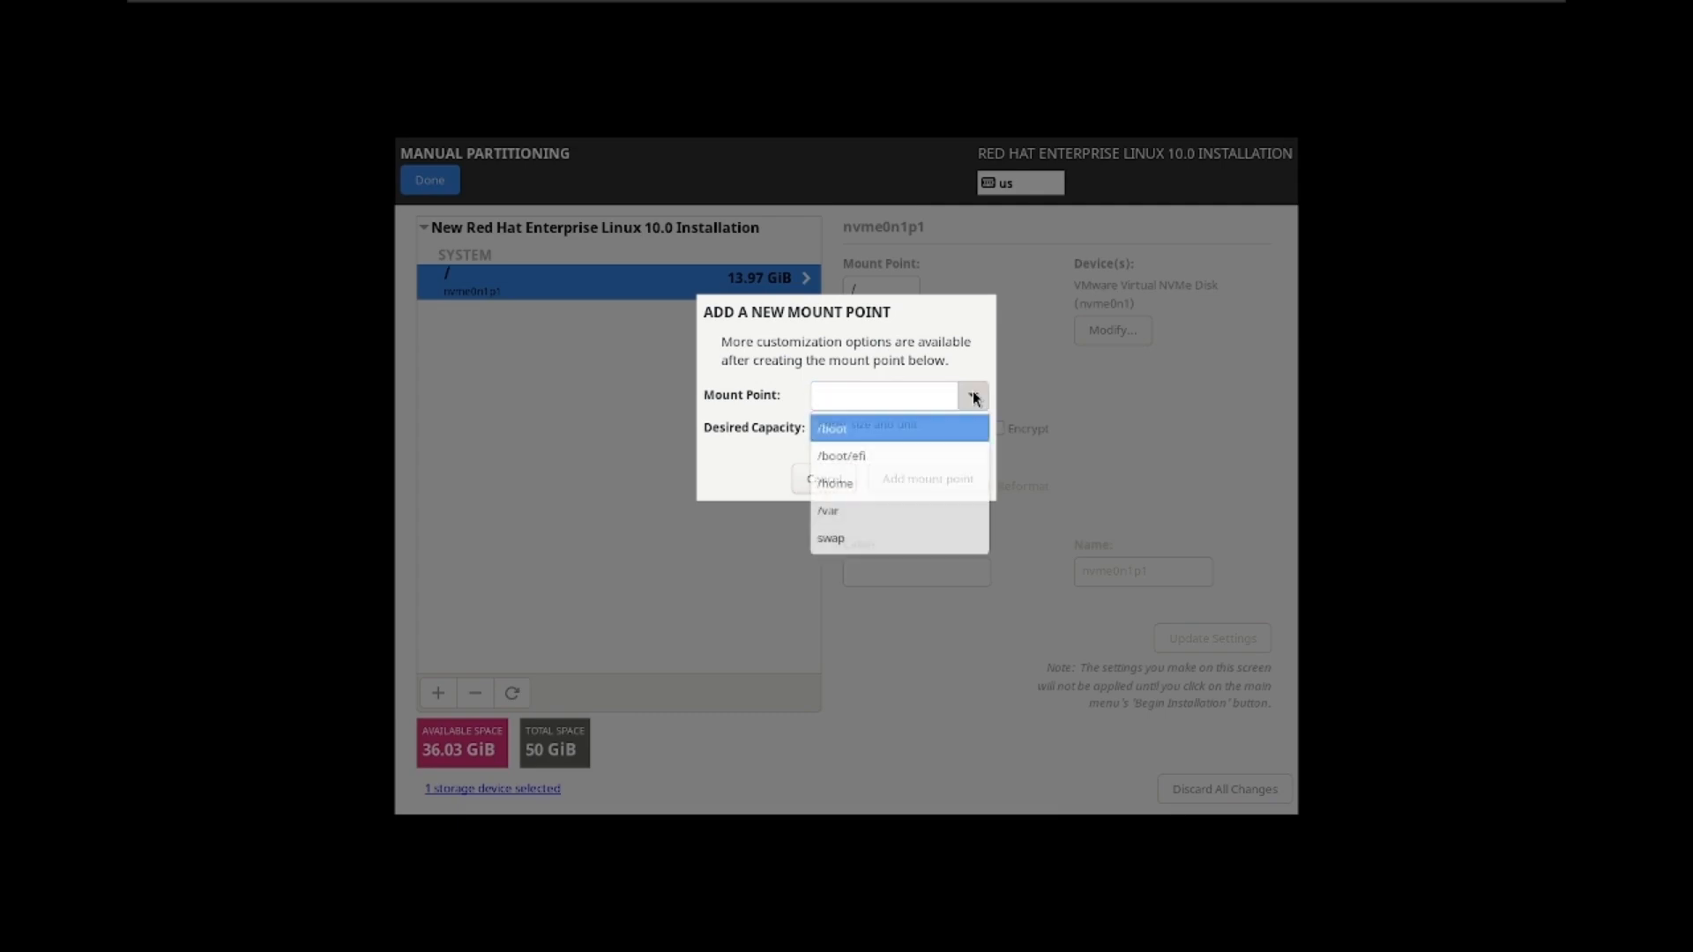
pyautogui.click(873, 426)
pyautogui.click(879, 425)
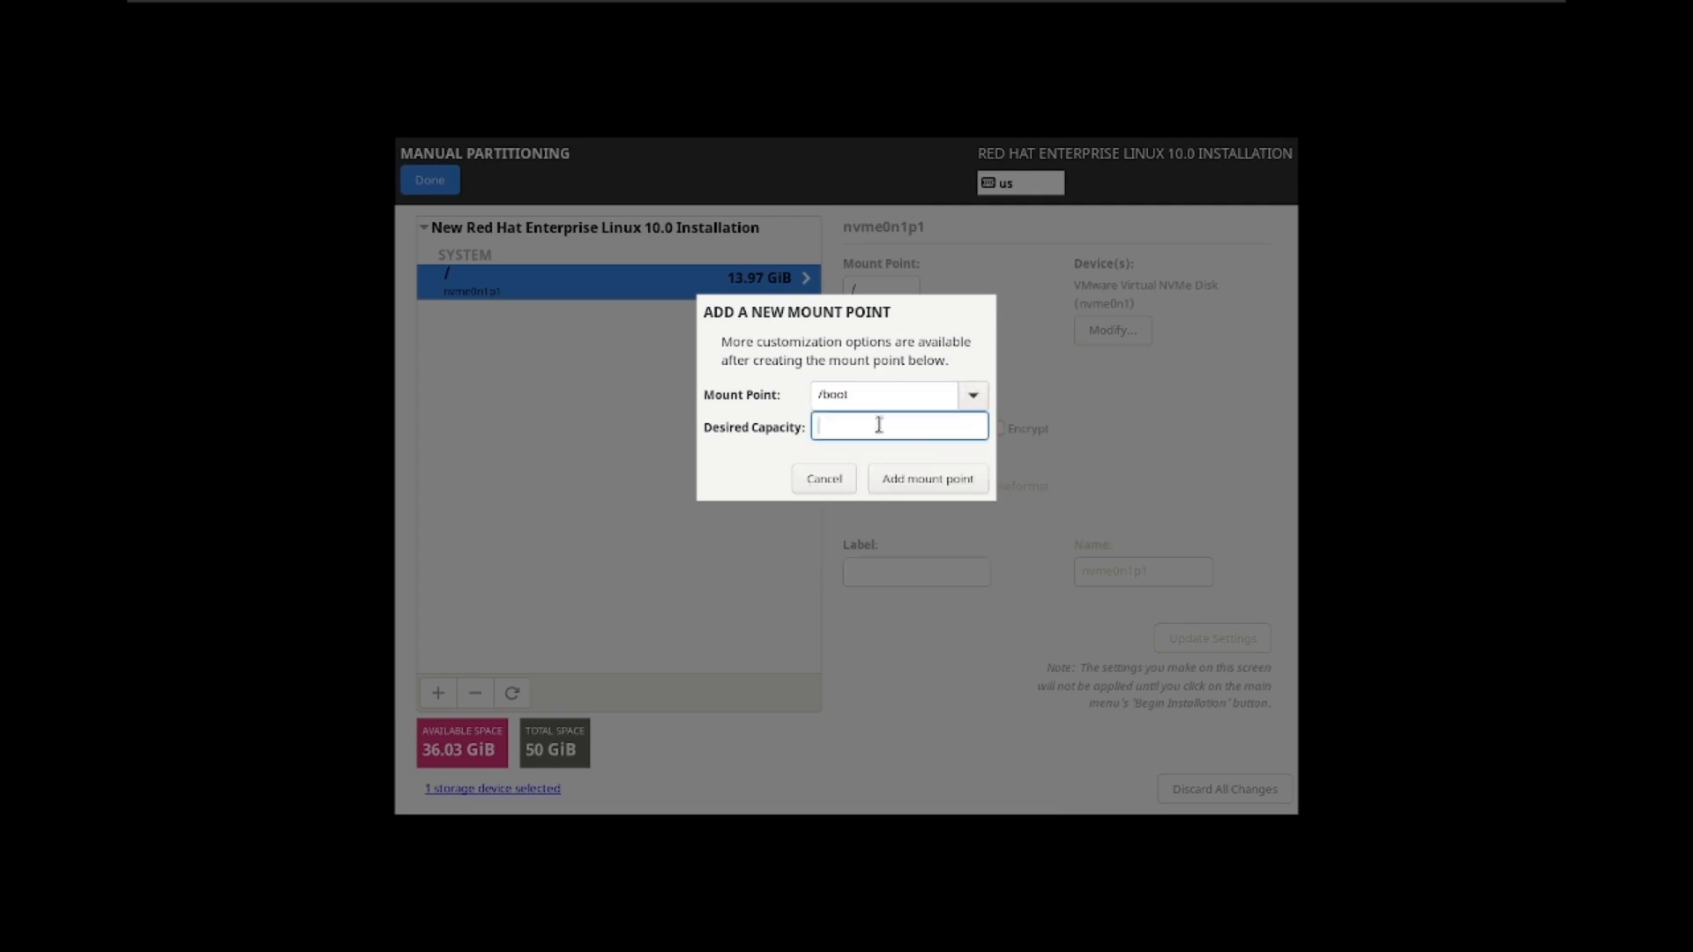
pyautogui.write('1 gb')
pyautogui.click(916, 479)
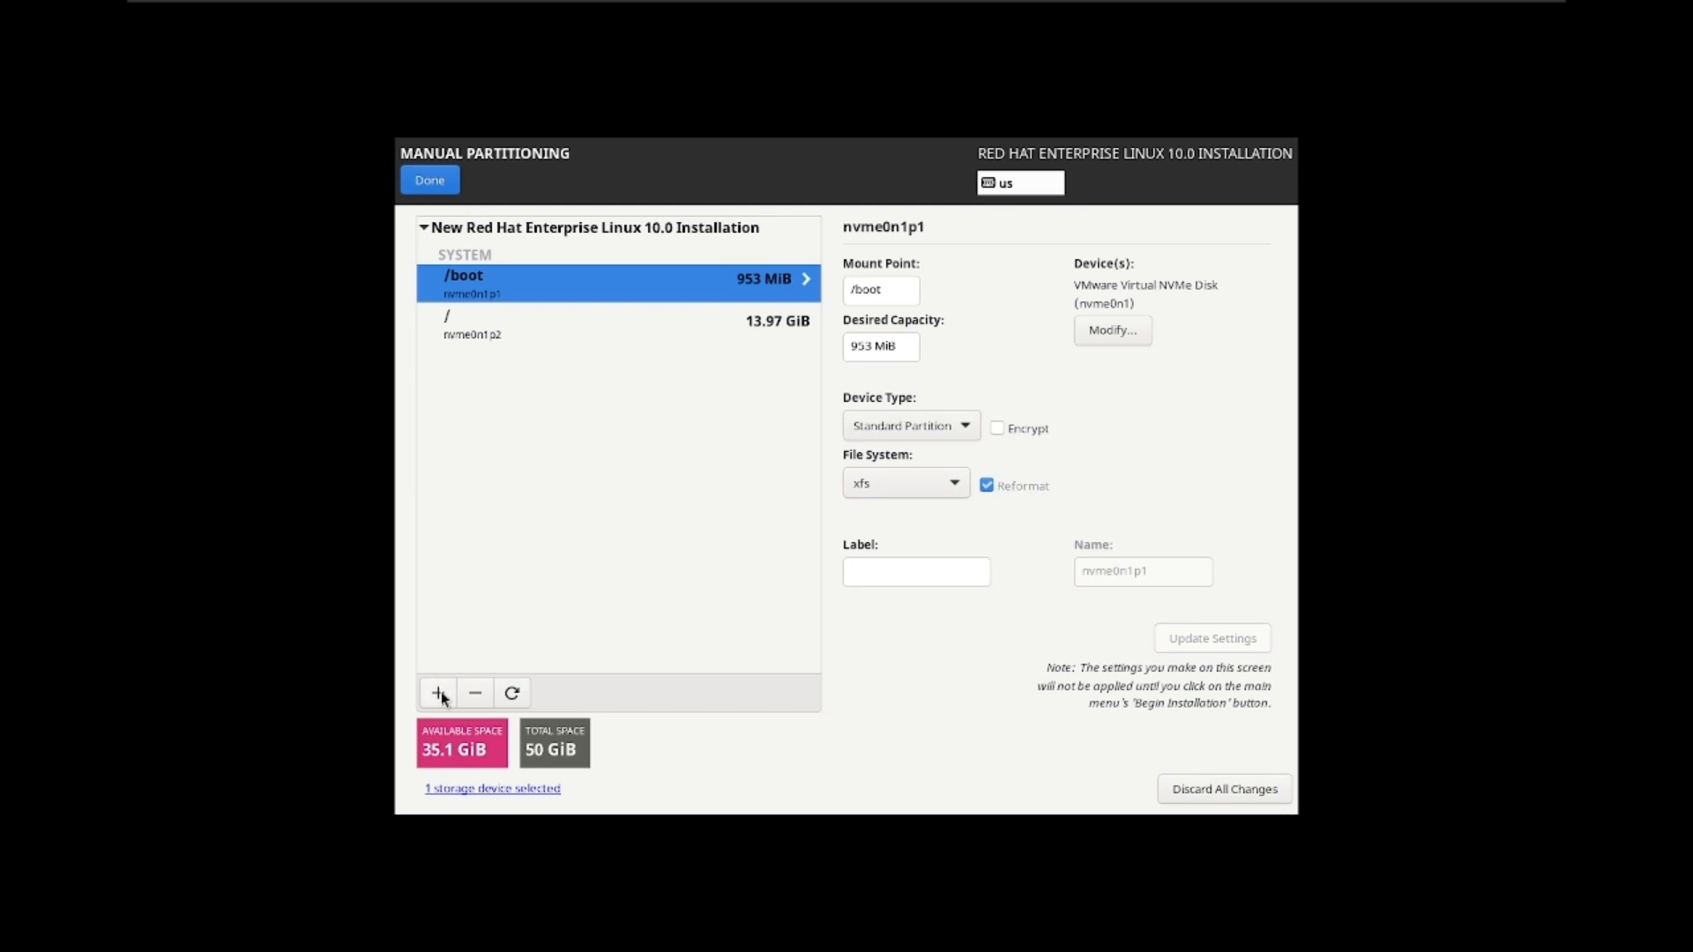
pyautogui.click(439, 693)
pyautogui.click(972, 394)
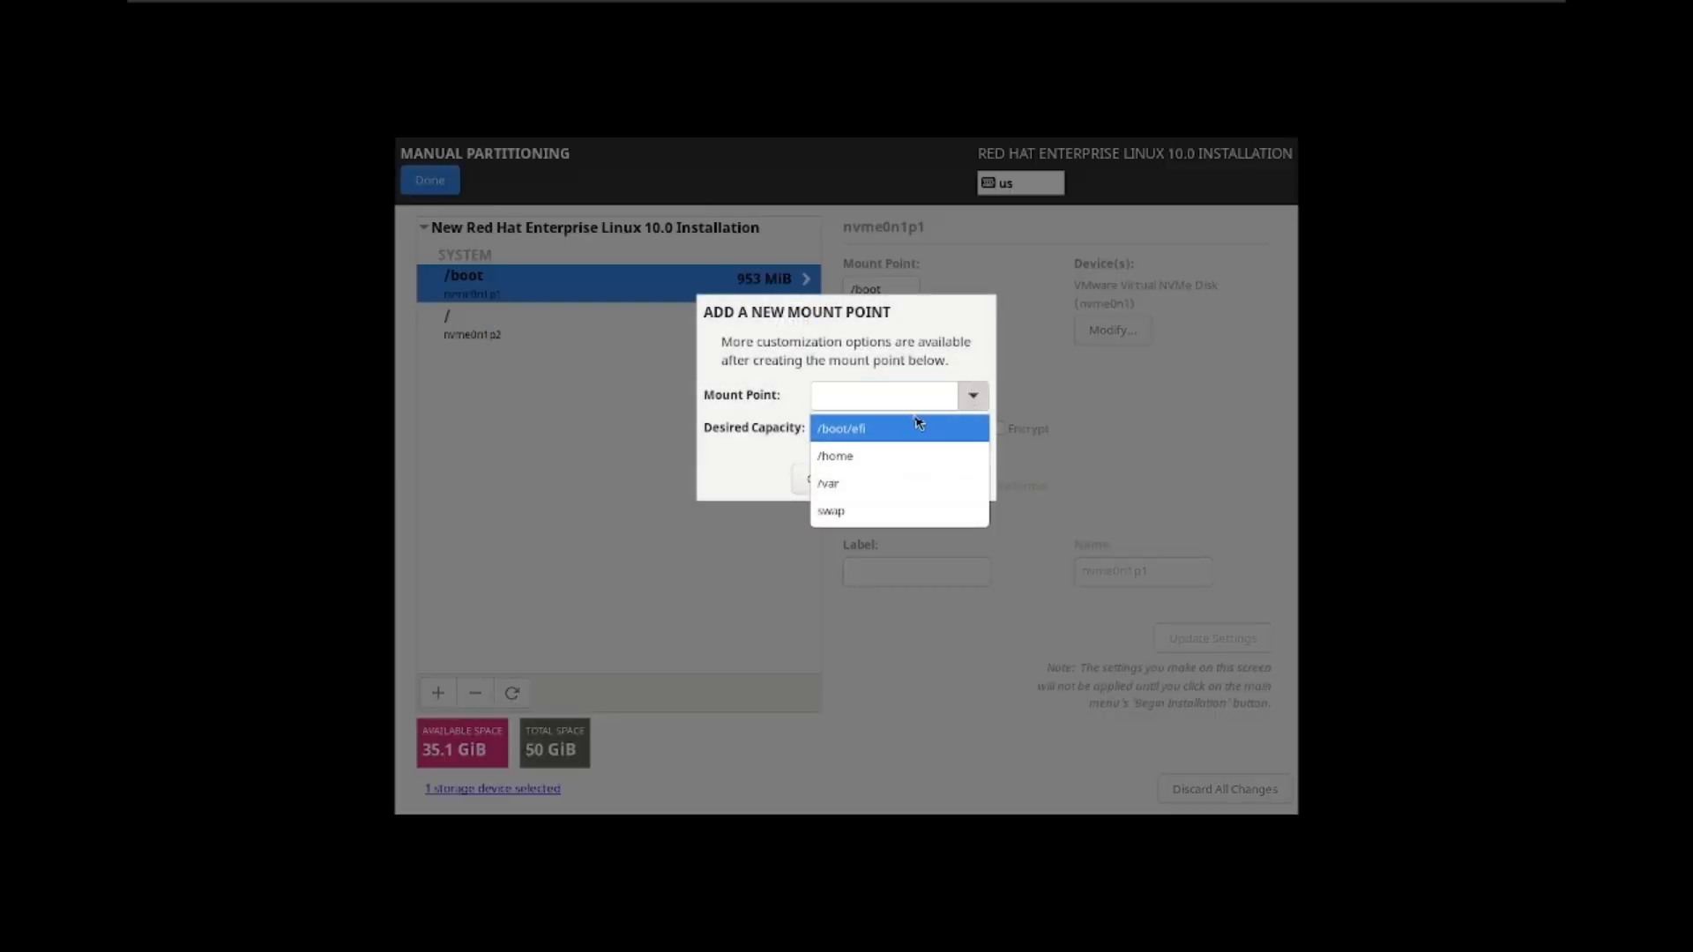
pyautogui.click(903, 433)
pyautogui.click(869, 426)
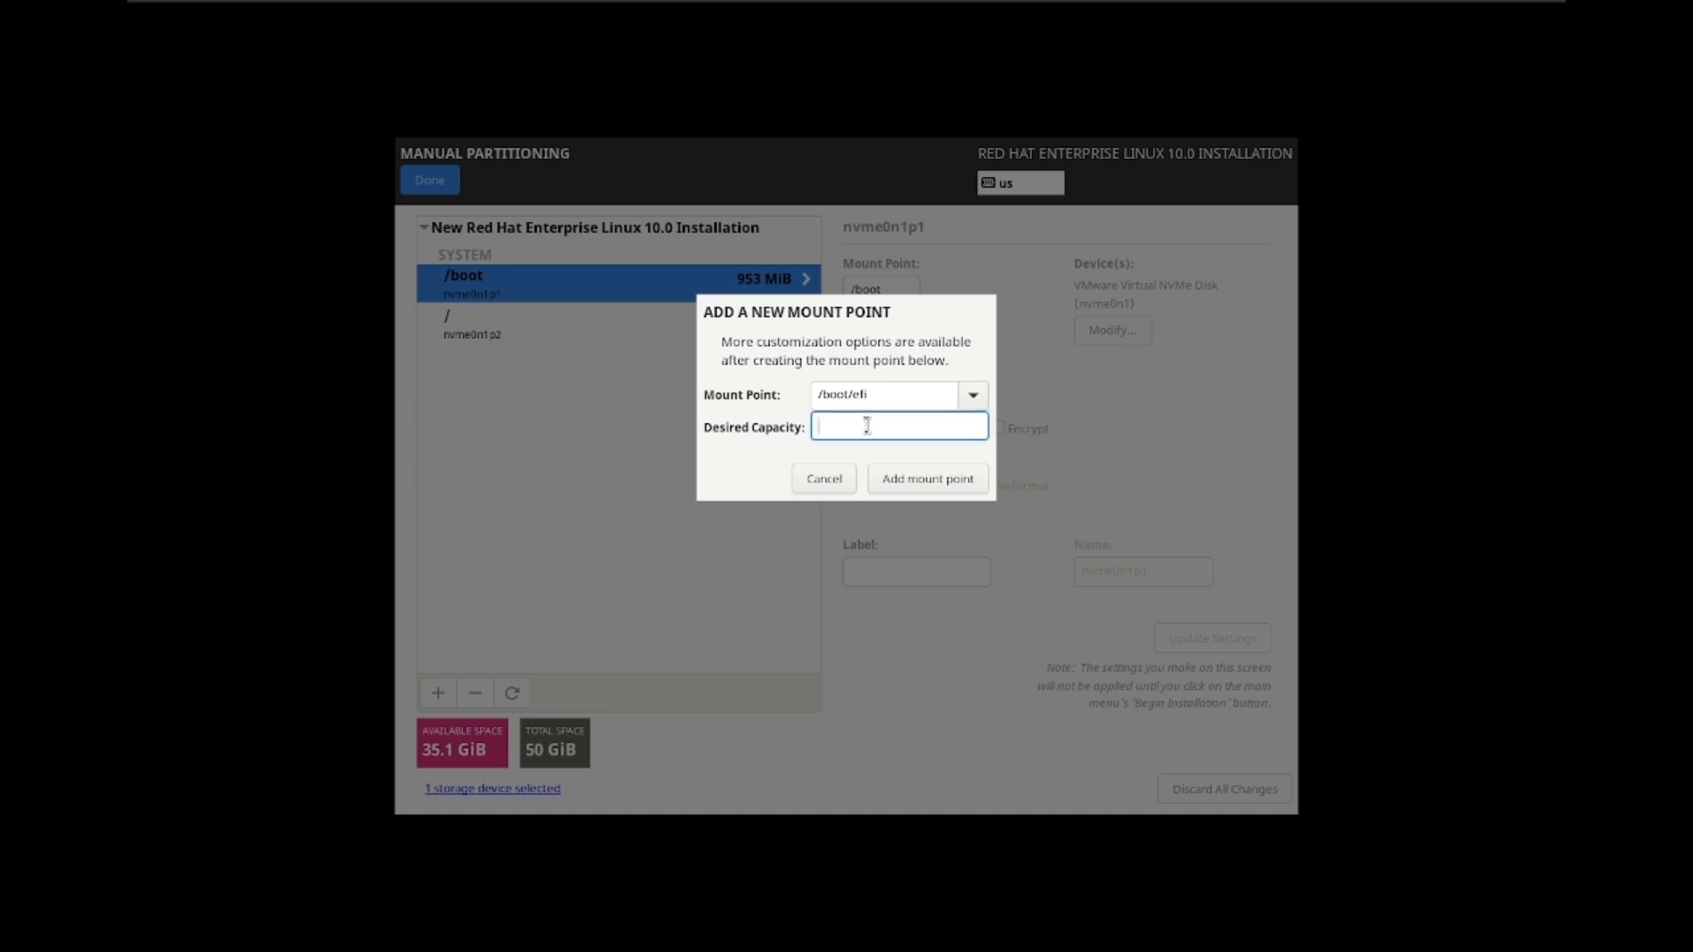
pyautogui.write('1 gb')
pyautogui.click(913, 480)
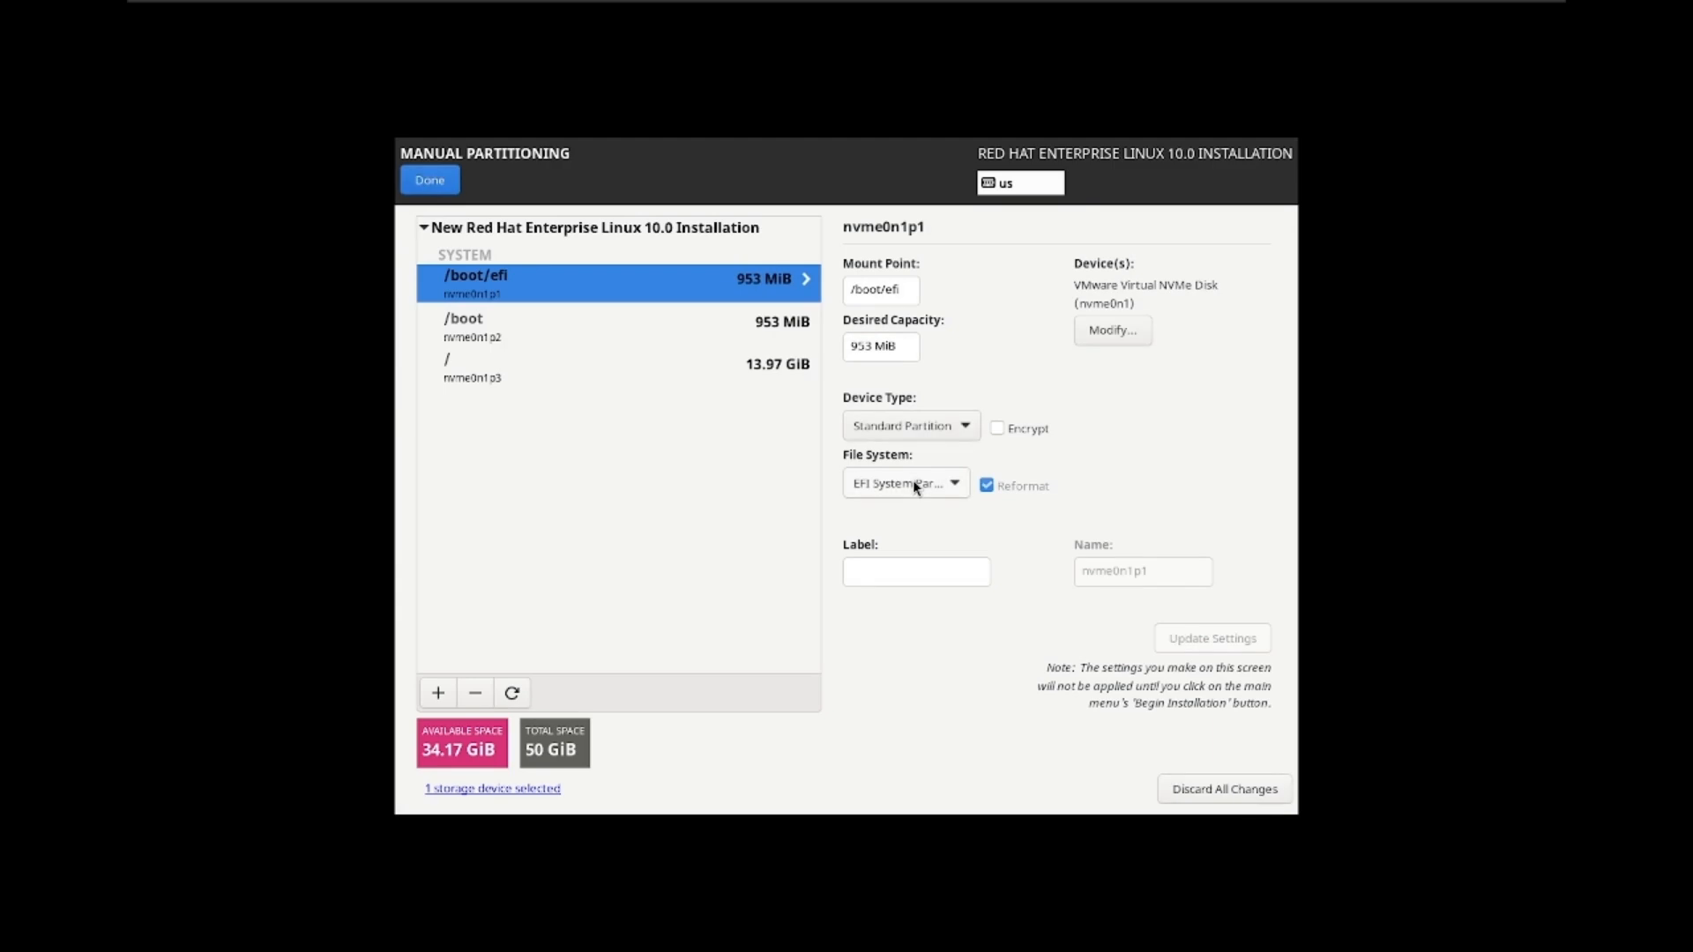
pyautogui.click(438, 686)
# Step: Add a /home partition, which takes the remaining 34.17 GiB
pyautogui.click(974, 397)
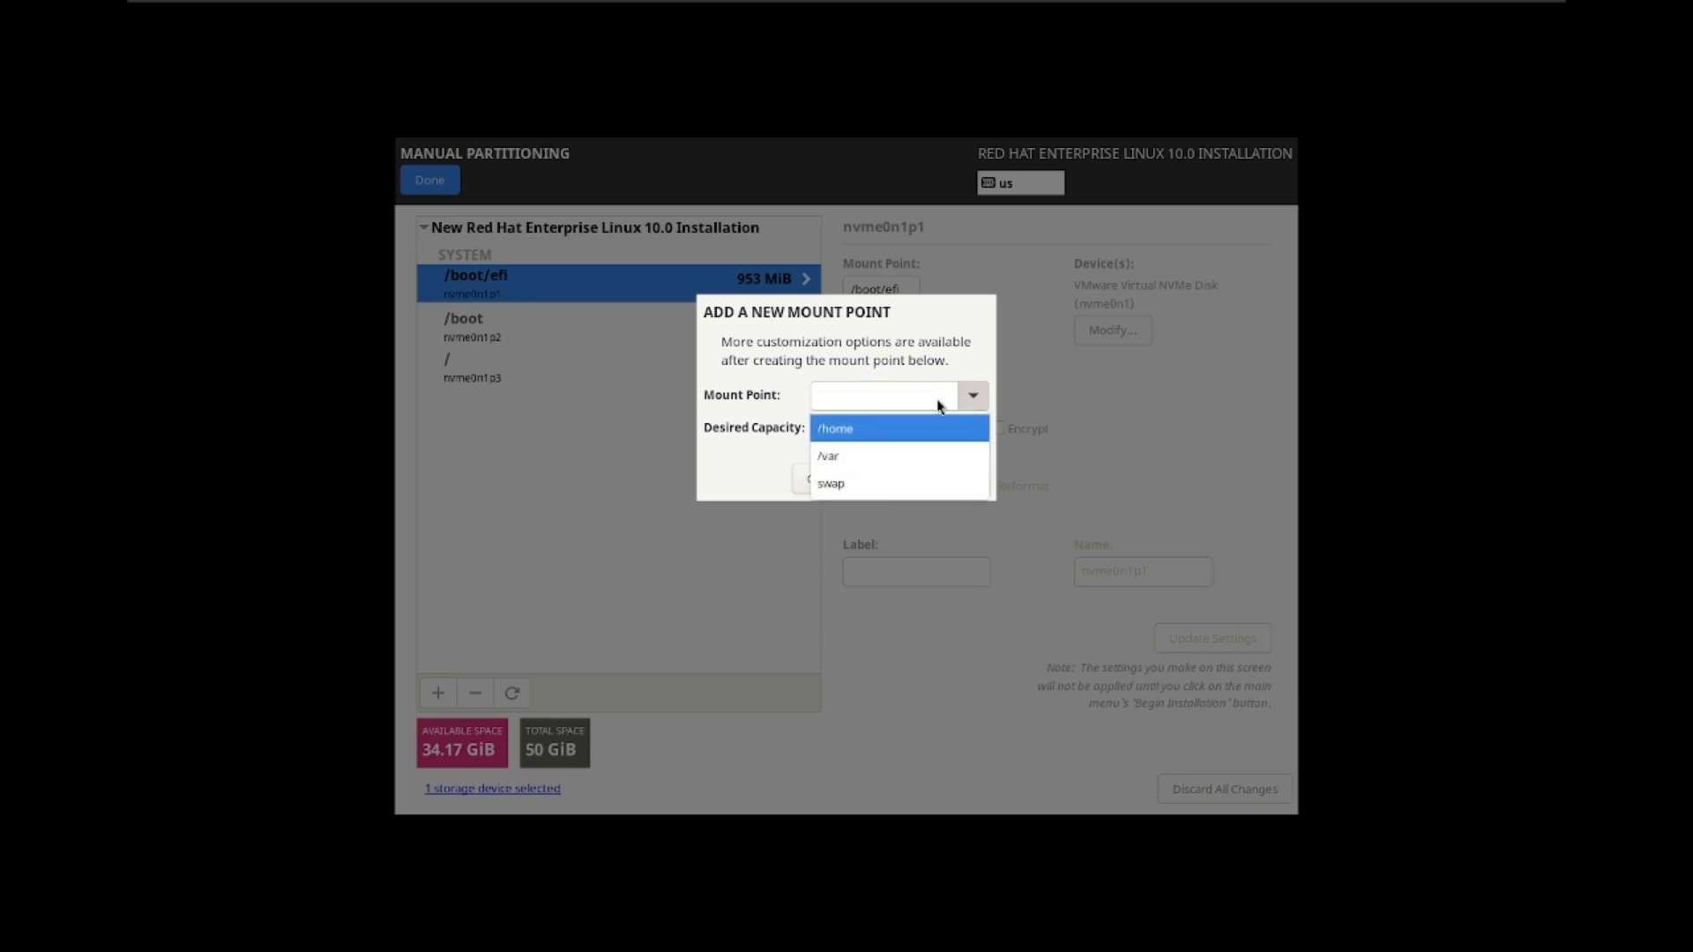
pyautogui.click(896, 427)
pyautogui.click(893, 424)
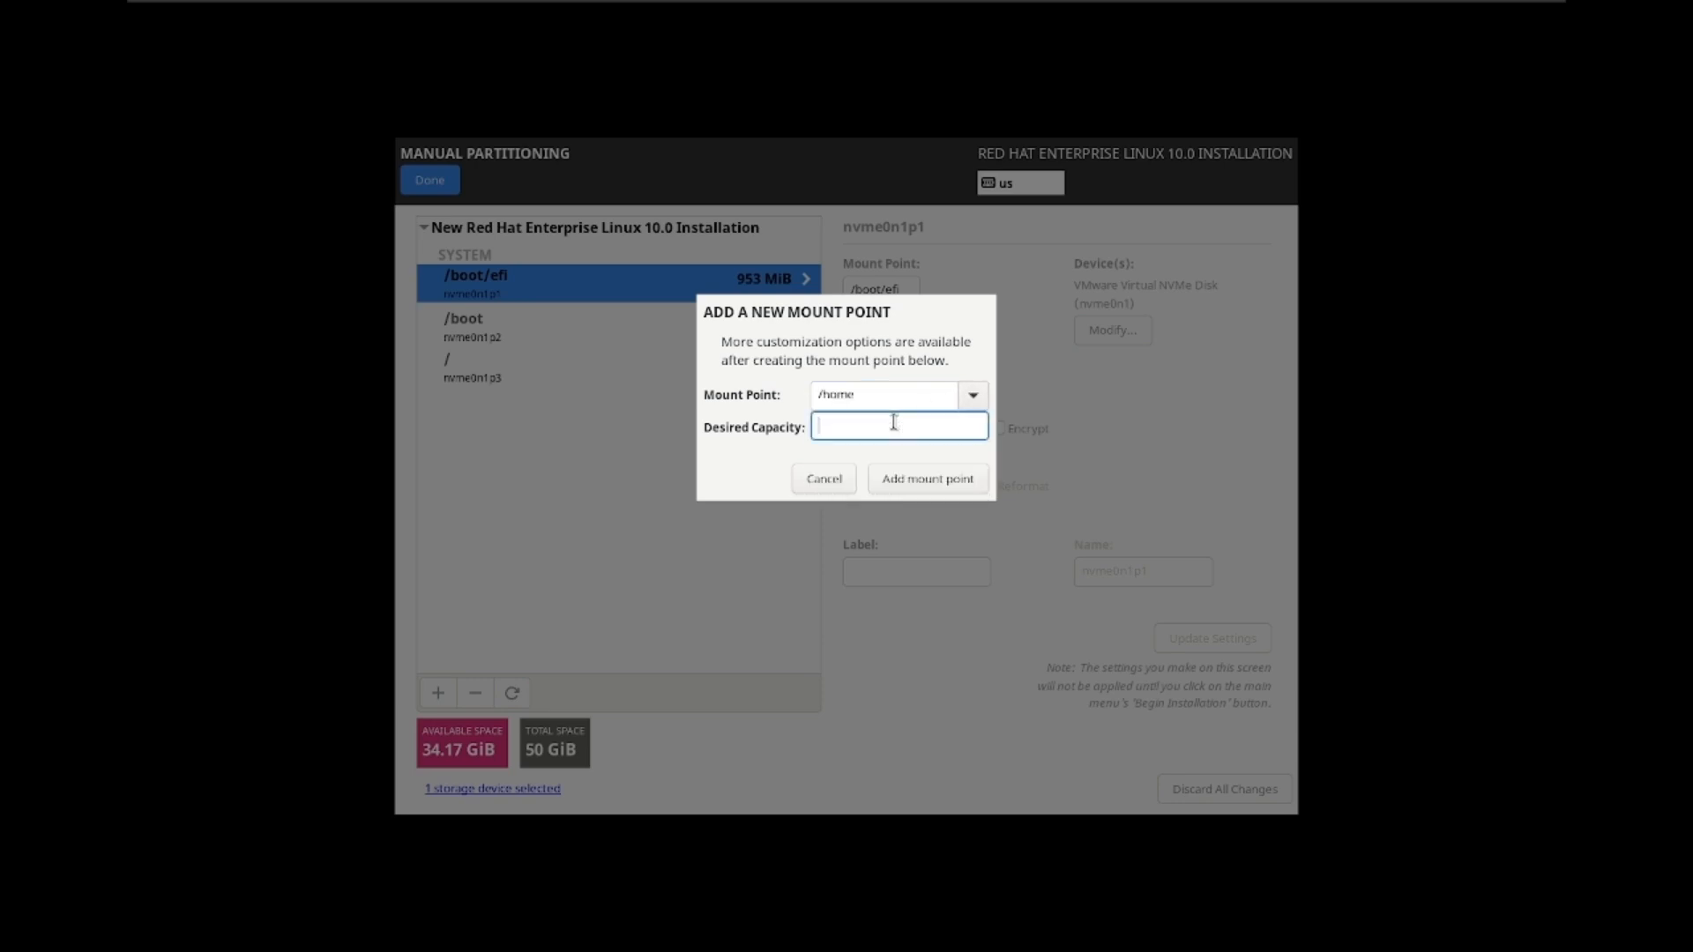
pyautogui.write('15 bg')
pyautogui.click(913, 476)
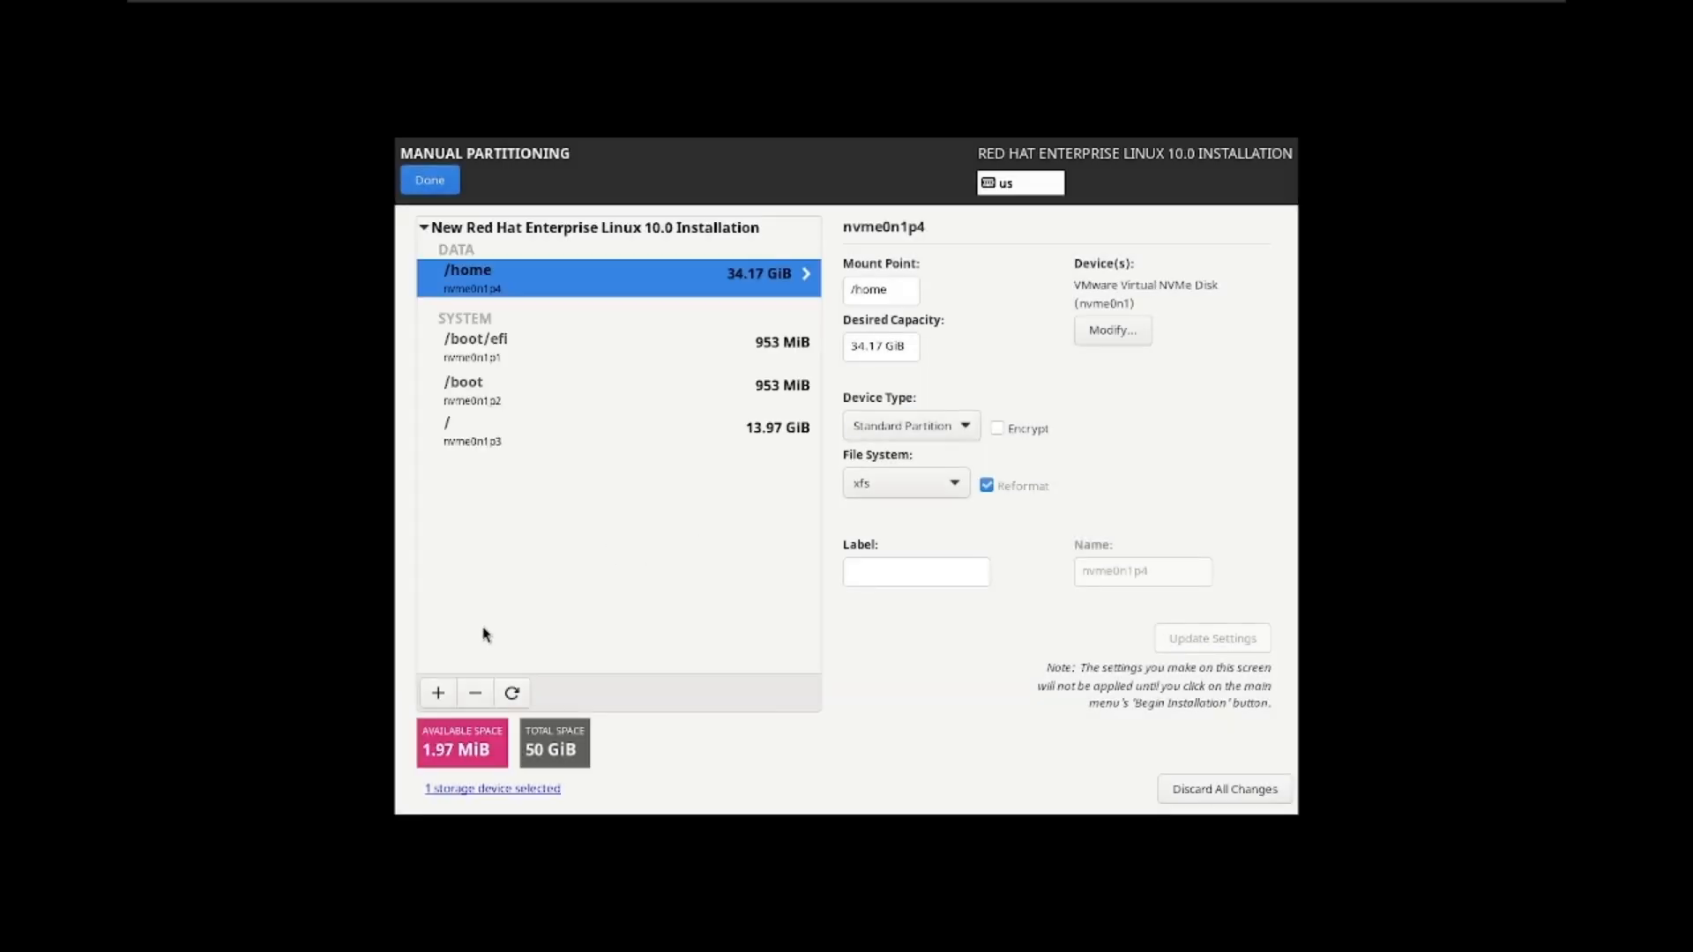
# Step: Abandon the 5 GB /var attempt for lack of space and delete the oversized /home
pyautogui.click(439, 692)
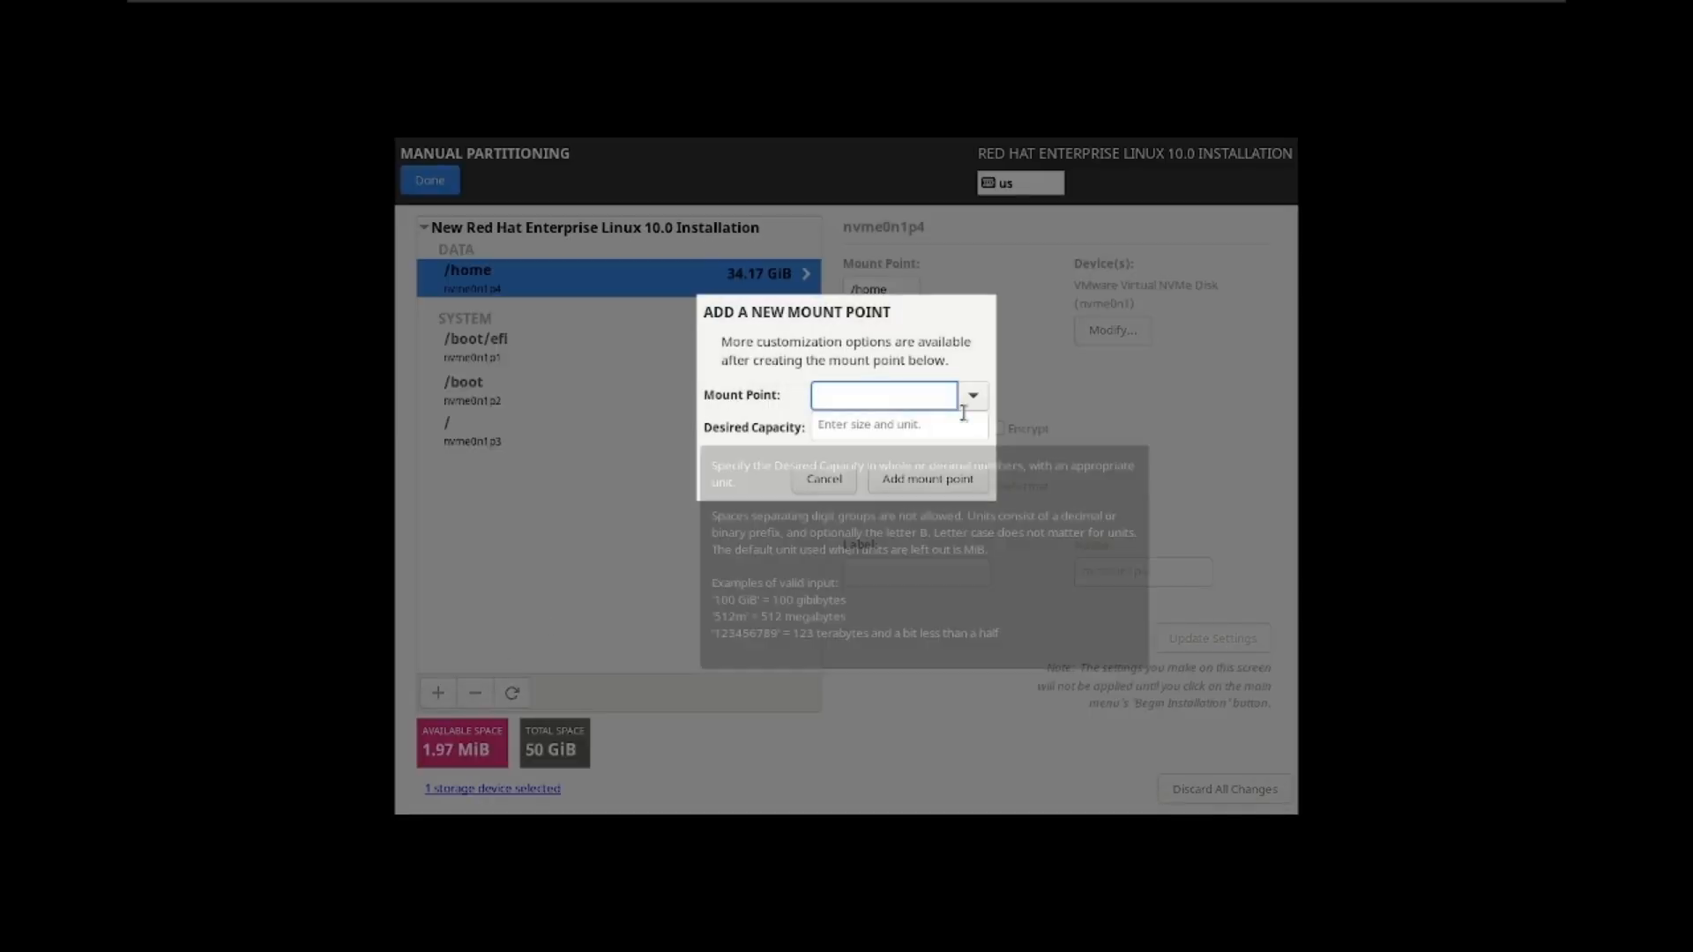
pyautogui.click(973, 395)
pyautogui.click(891, 429)
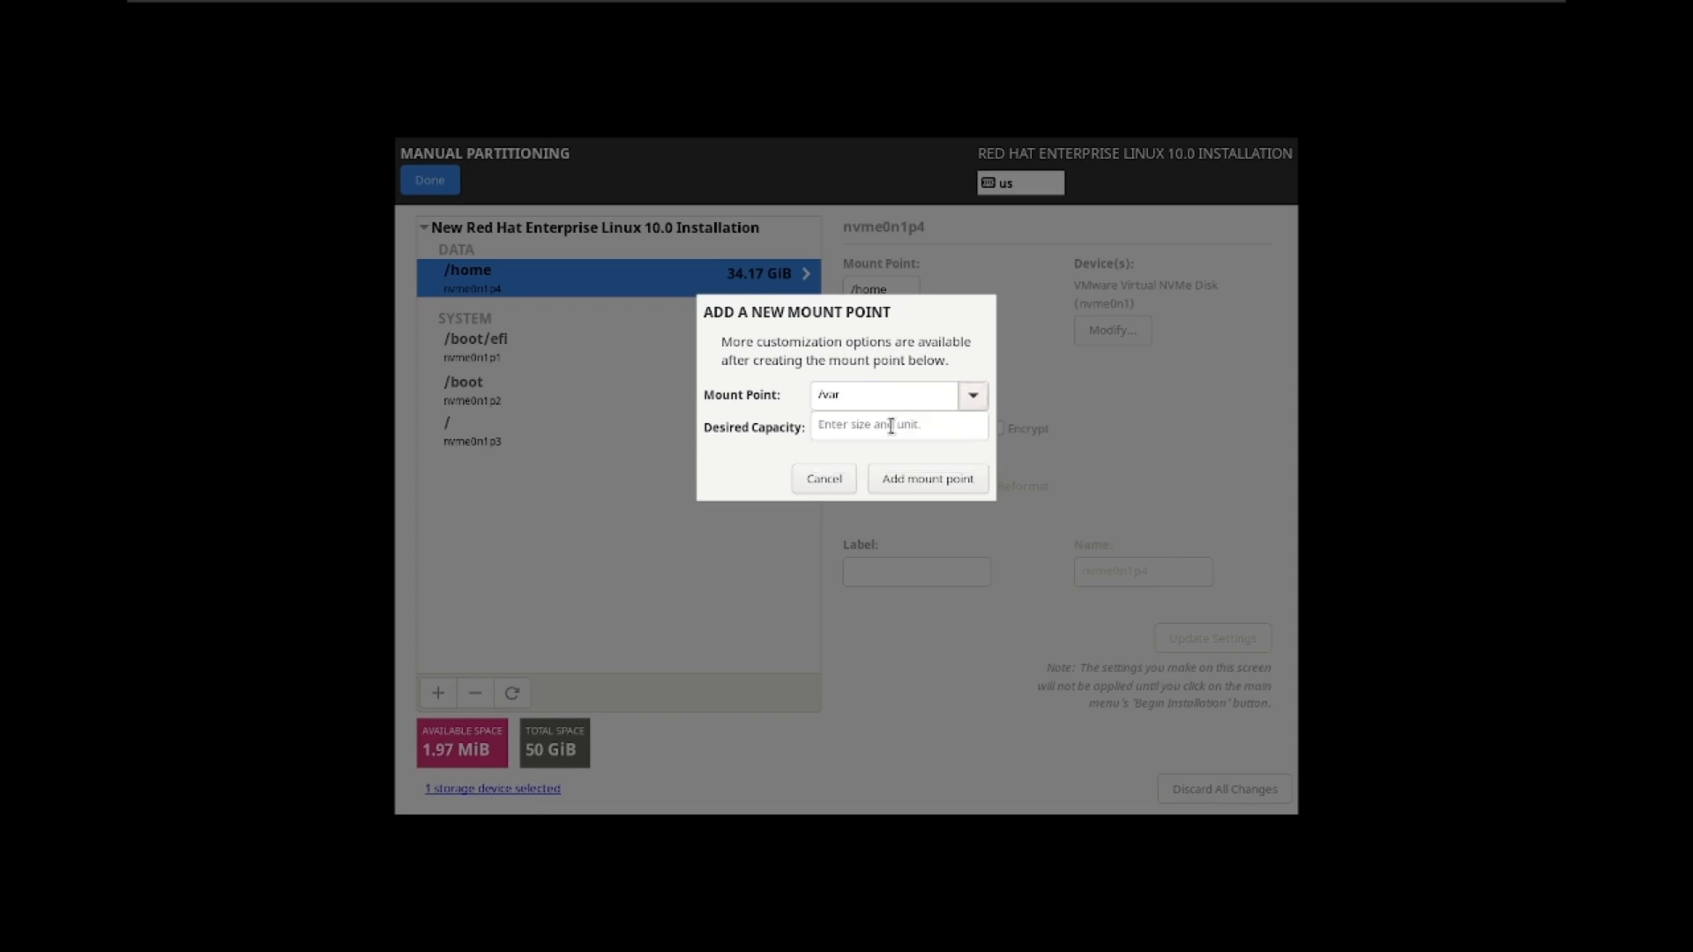
pyautogui.click(889, 427)
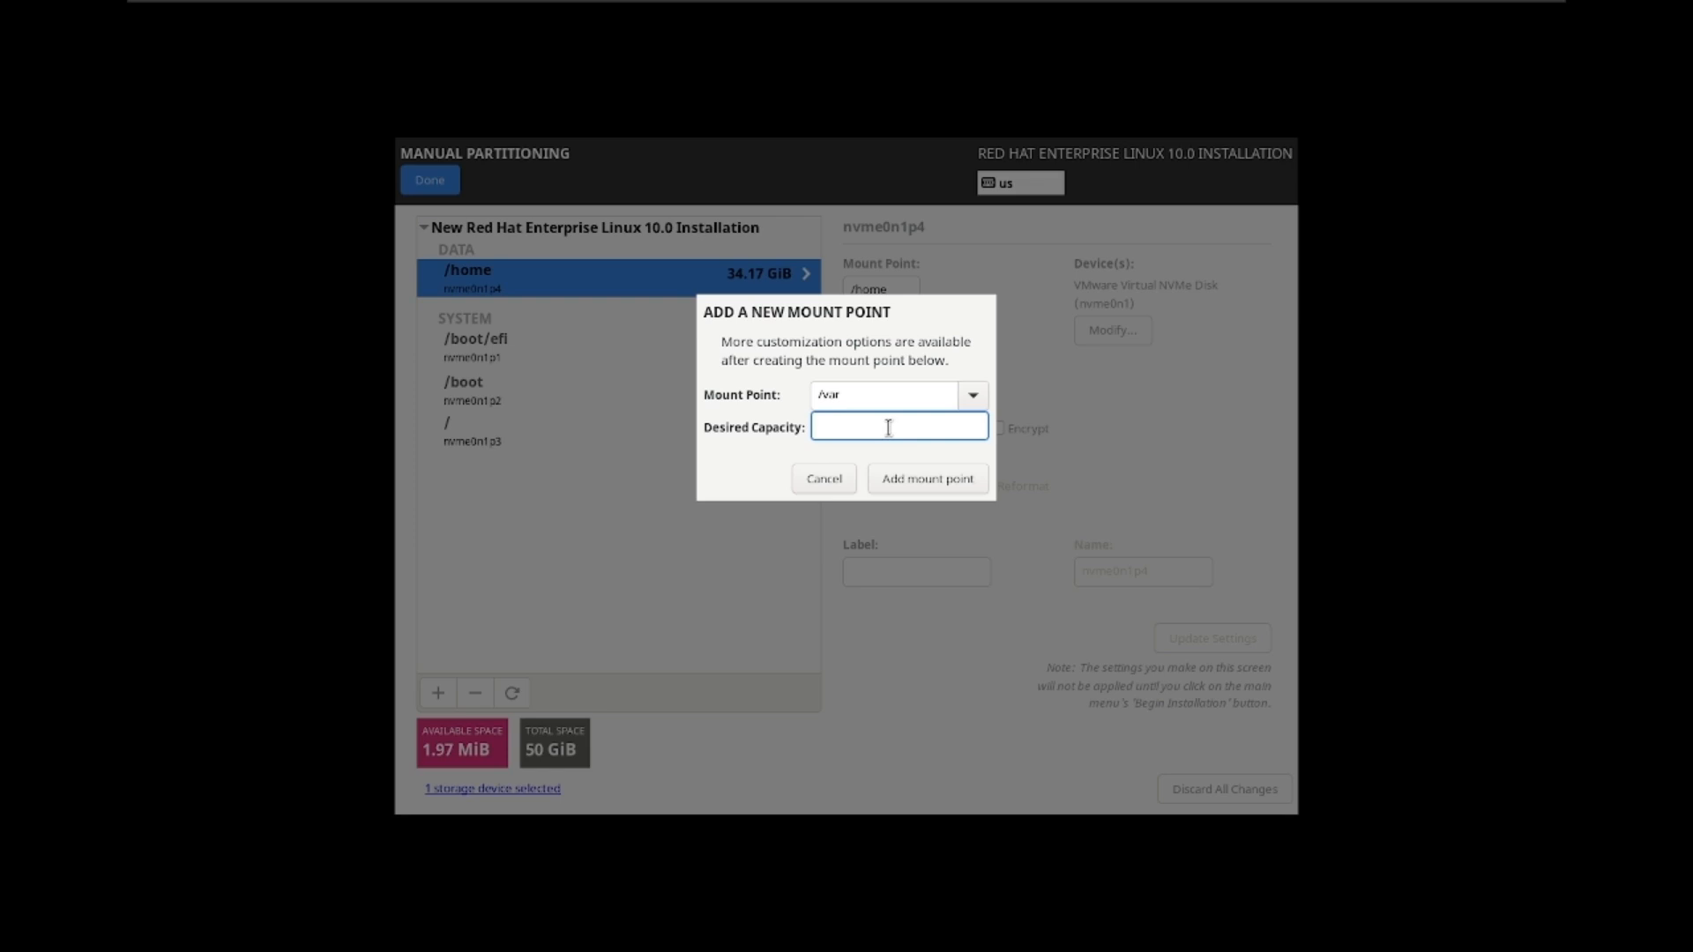
pyautogui.write('5 gb')
pyautogui.click(826, 481)
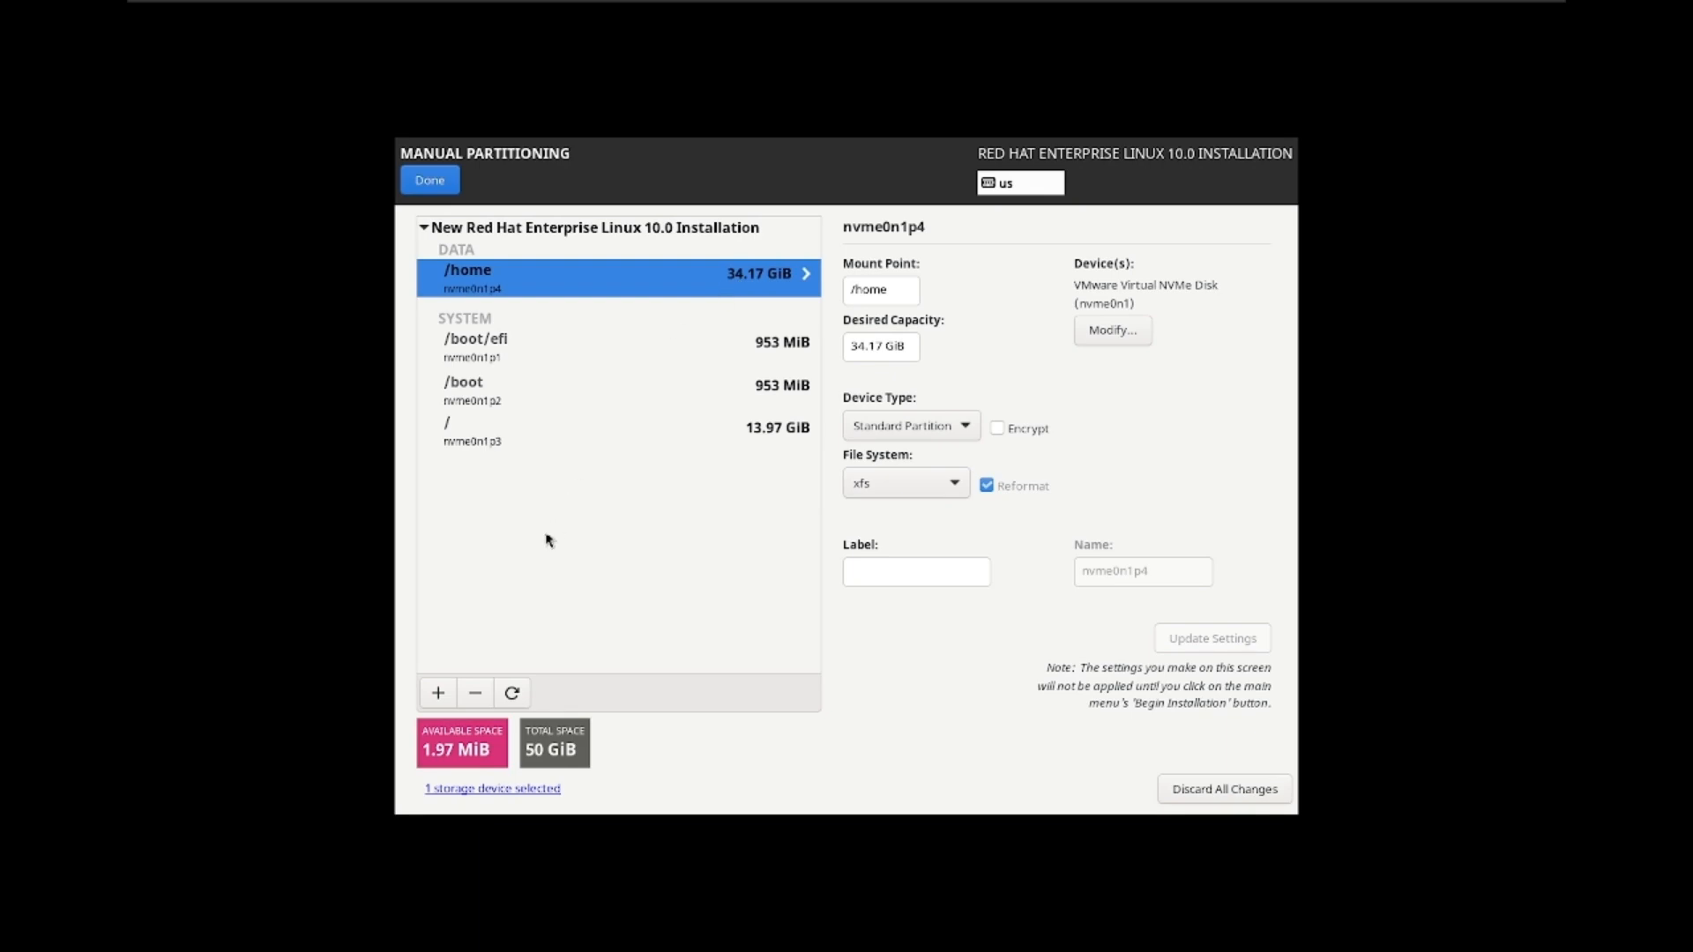
pyautogui.click(465, 695)
# Step: Re-add /home at 15 GB (13.97 GiB)
pyautogui.click(437, 695)
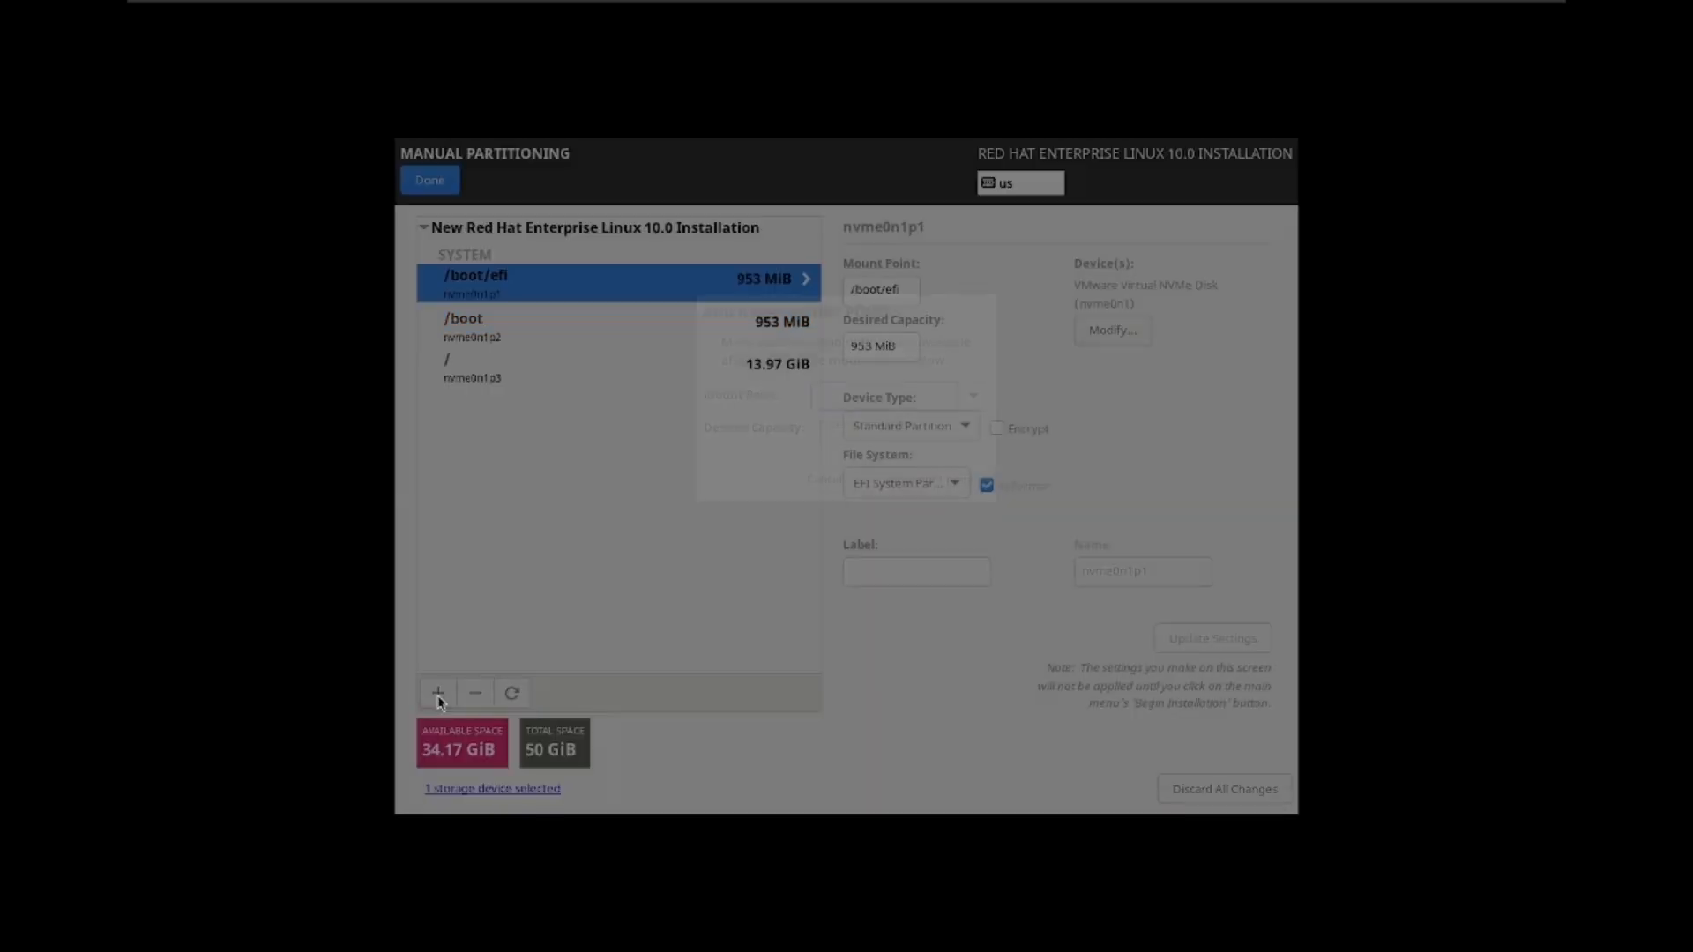
pyautogui.click(970, 396)
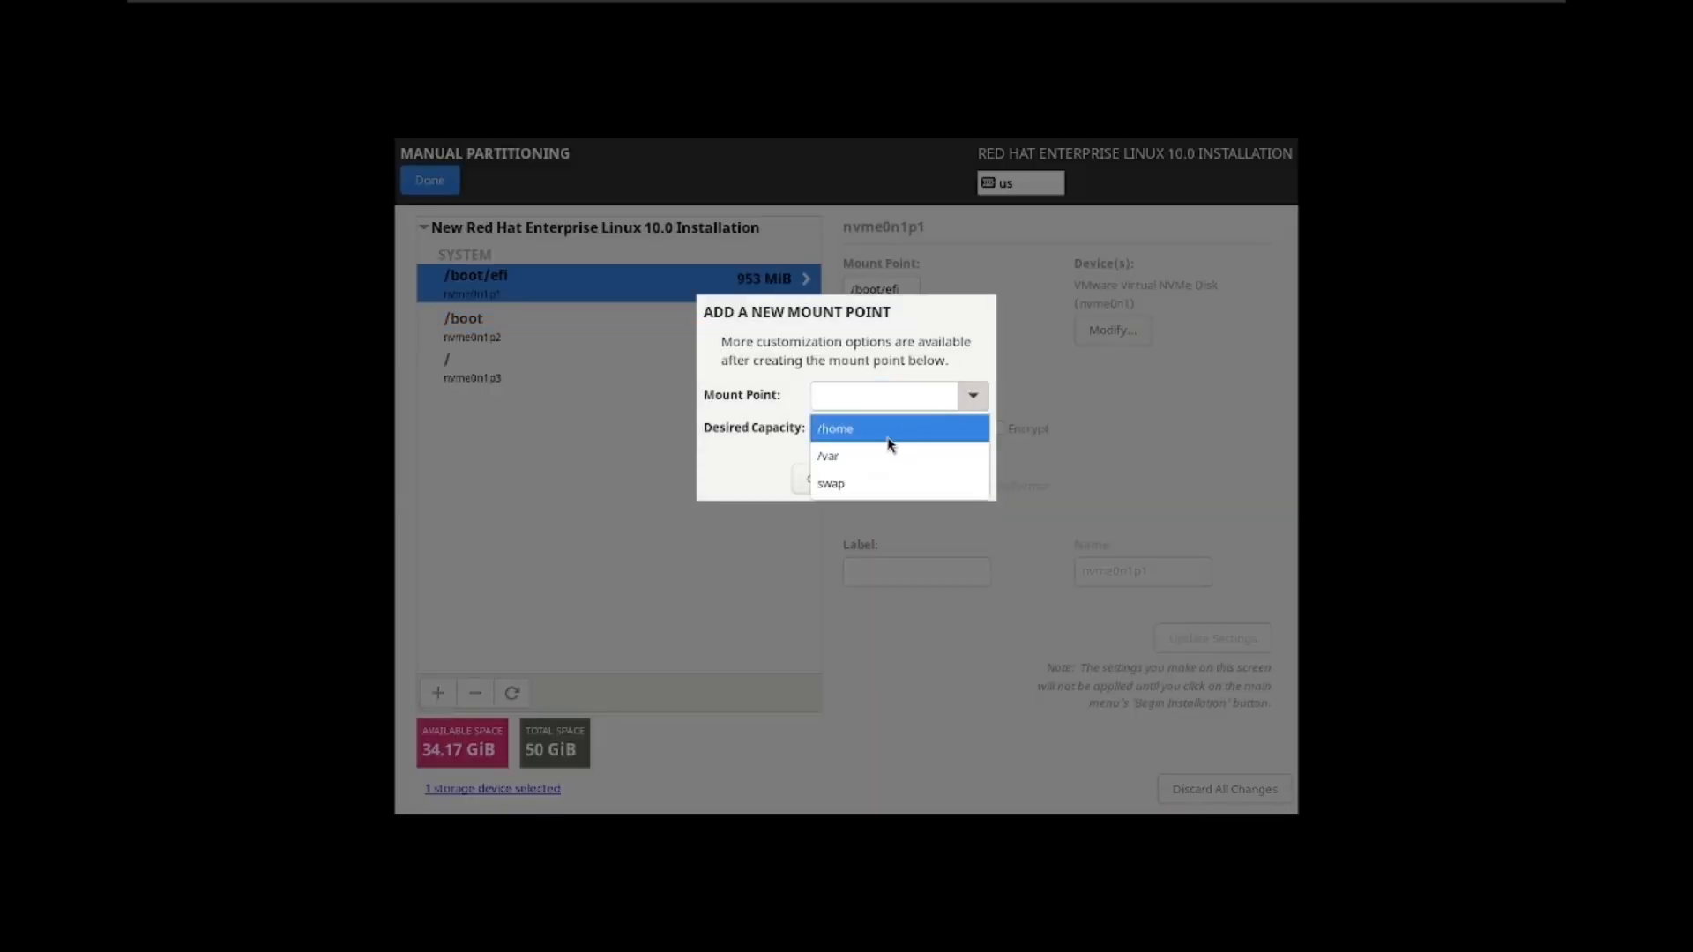
pyautogui.click(889, 432)
pyautogui.click(877, 429)
pyautogui.write('15 gb')
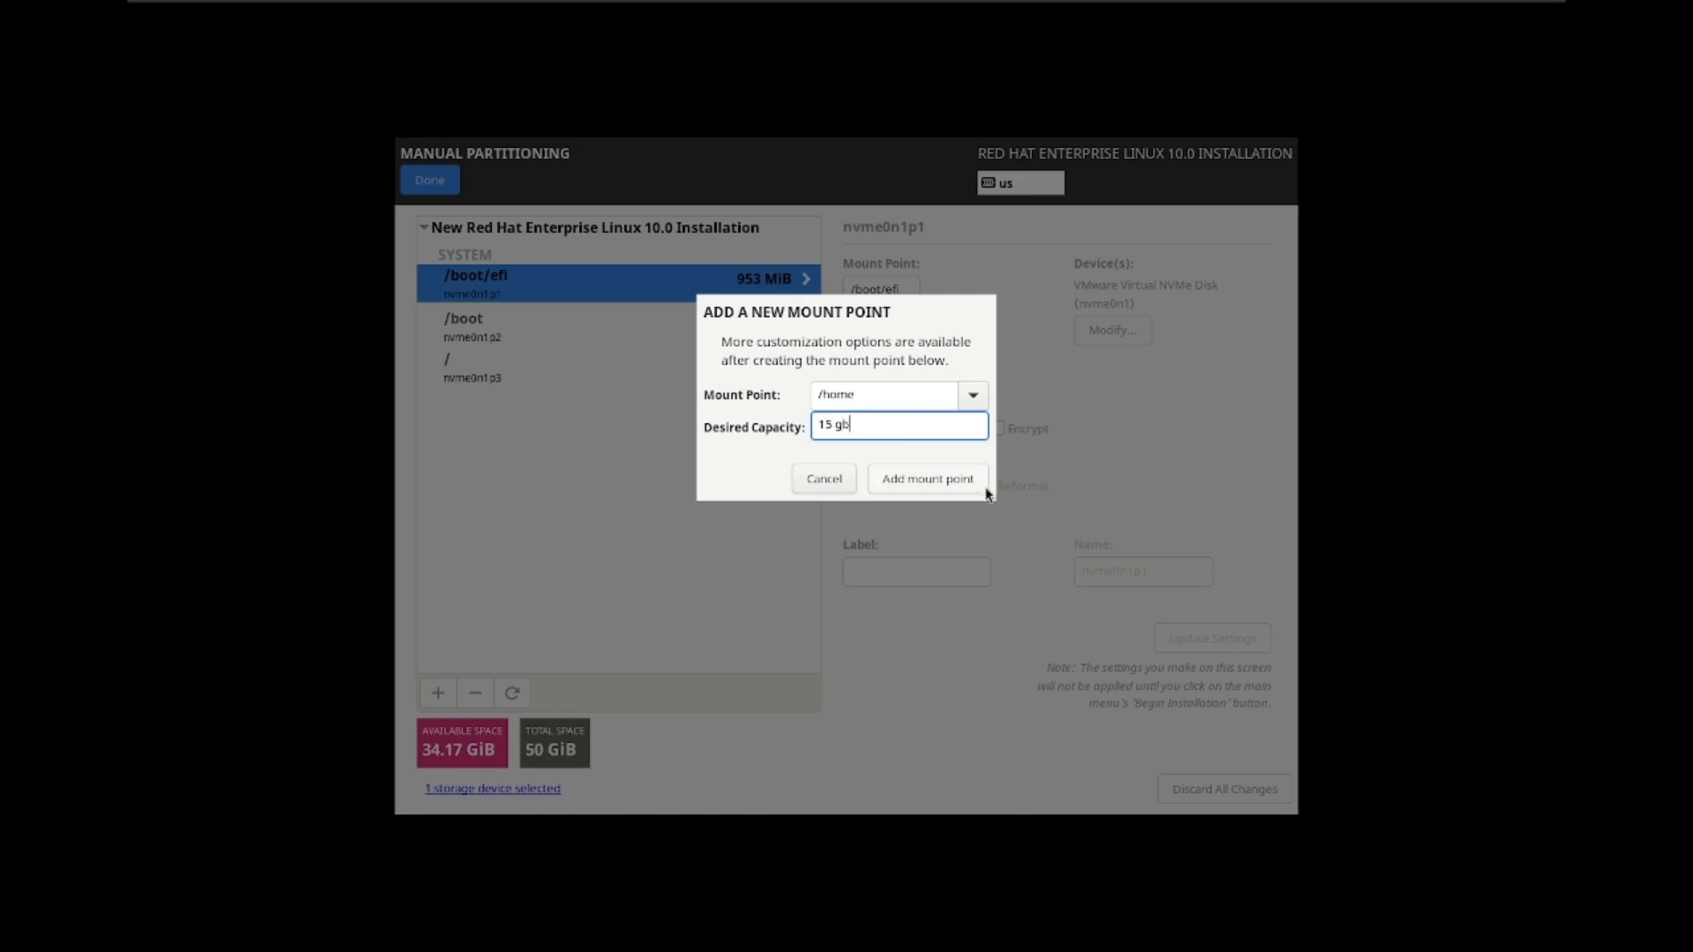
pyautogui.click(942, 482)
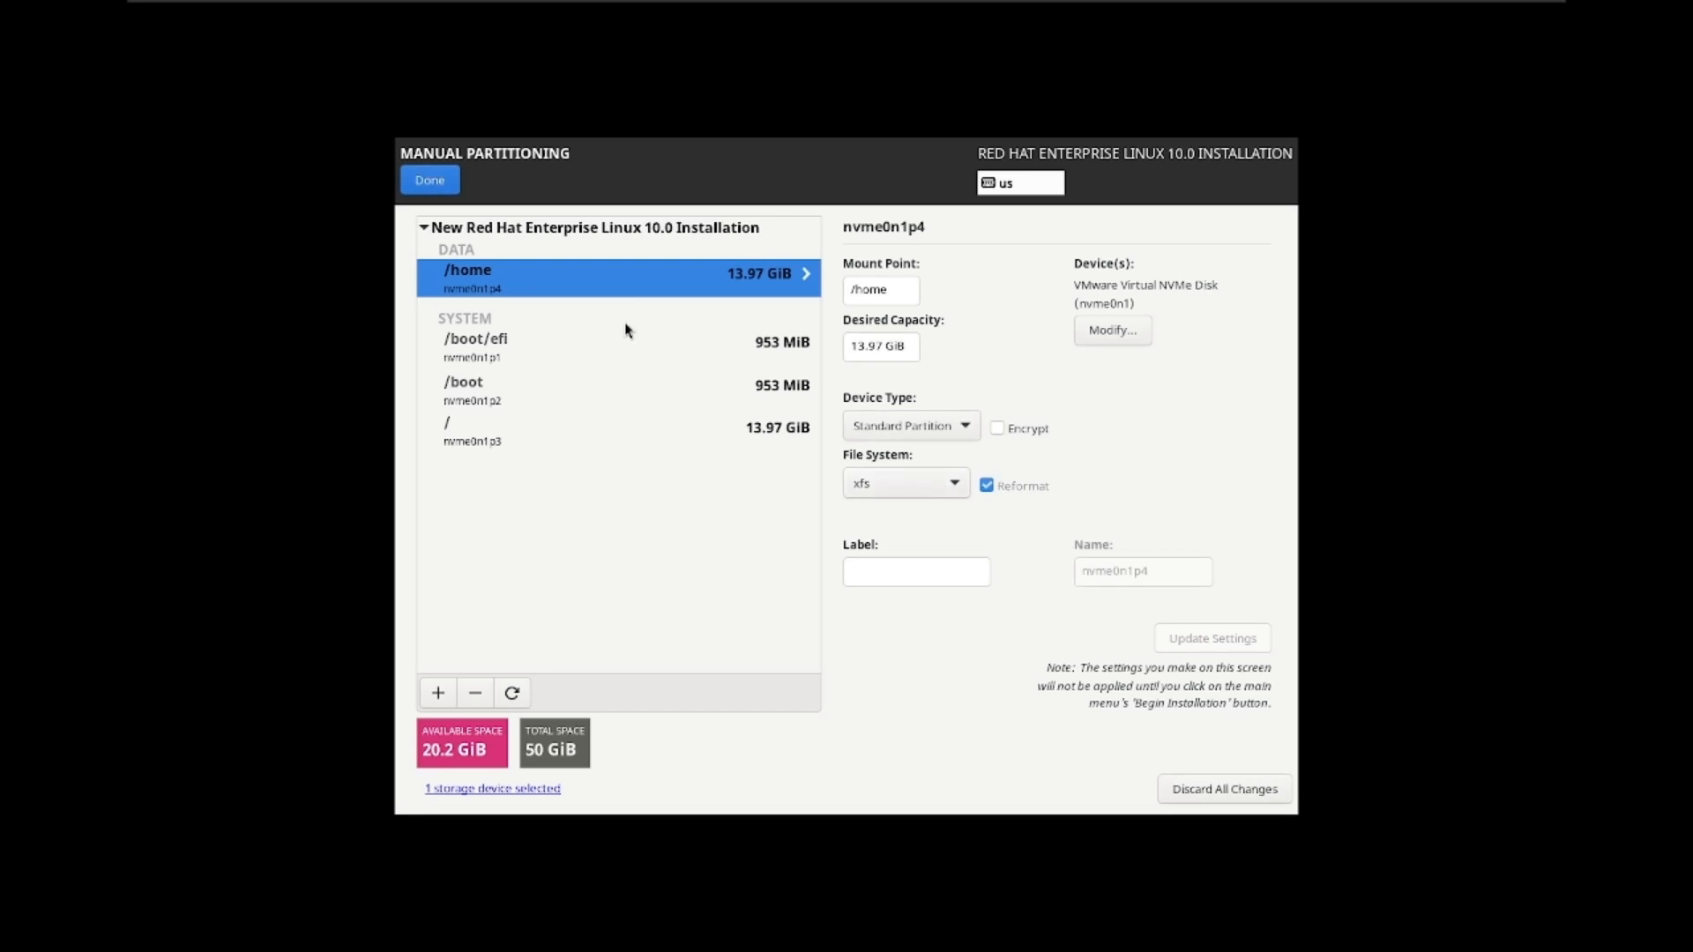
# Step: Add a 5 GB /var (4.66 GiB) and a 4 GB swap (3.72 GiB) partition
pyautogui.click(439, 694)
pyautogui.click(972, 396)
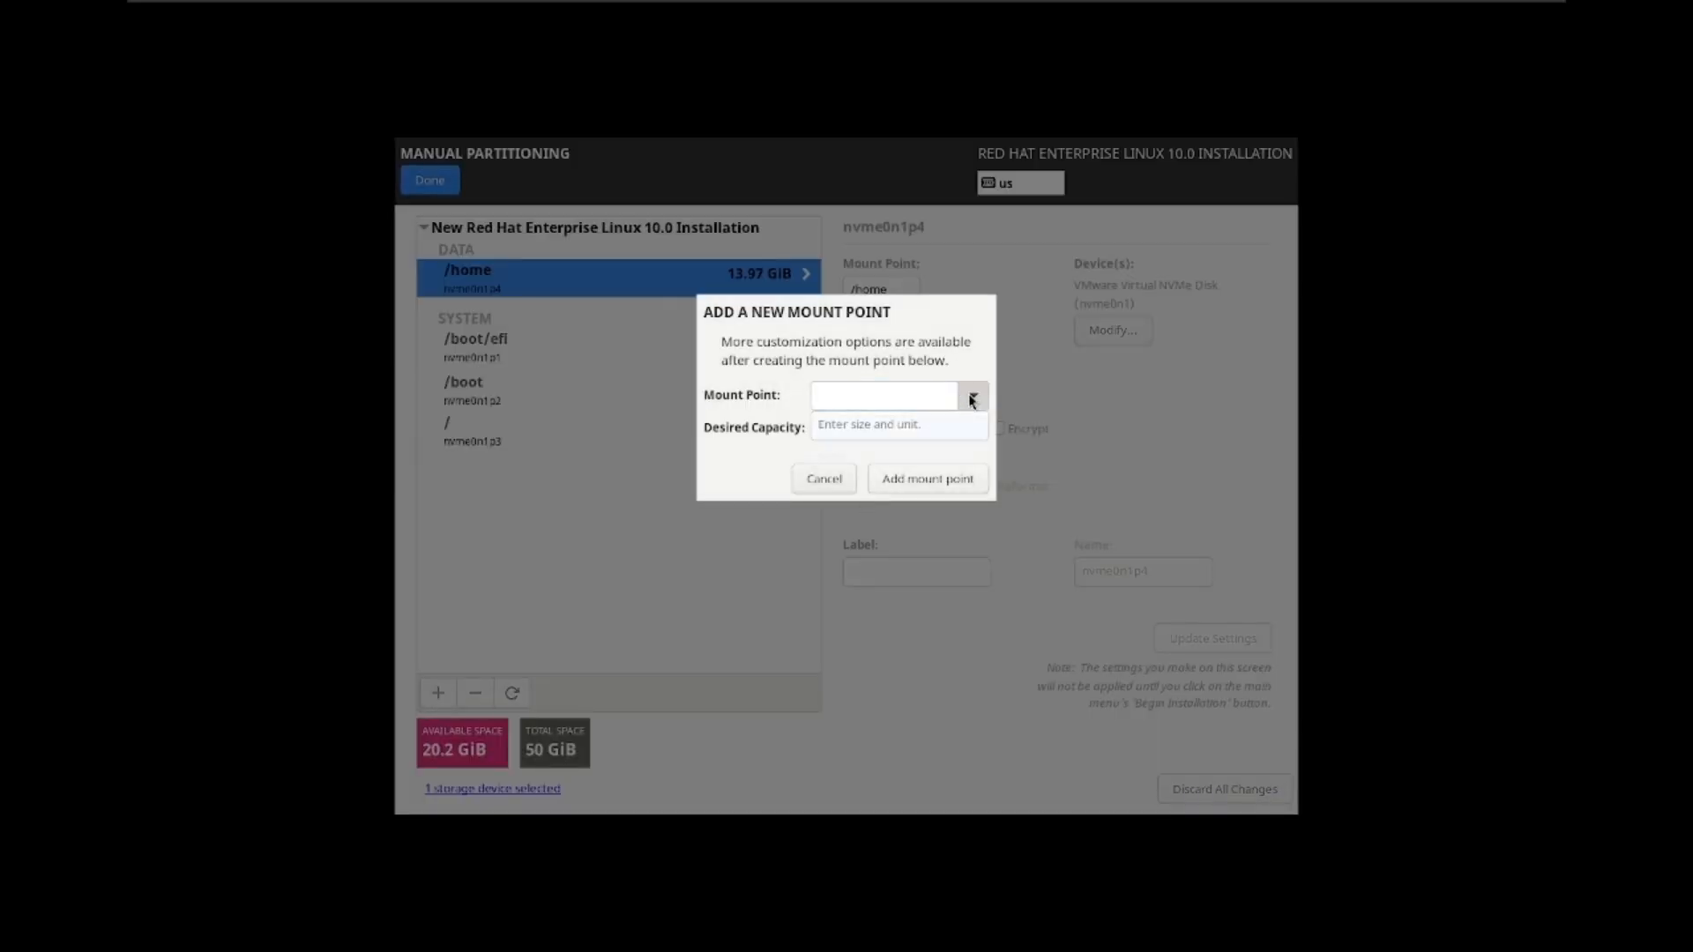
pyautogui.click(882, 432)
pyautogui.click(878, 426)
pyautogui.write('5 gb')
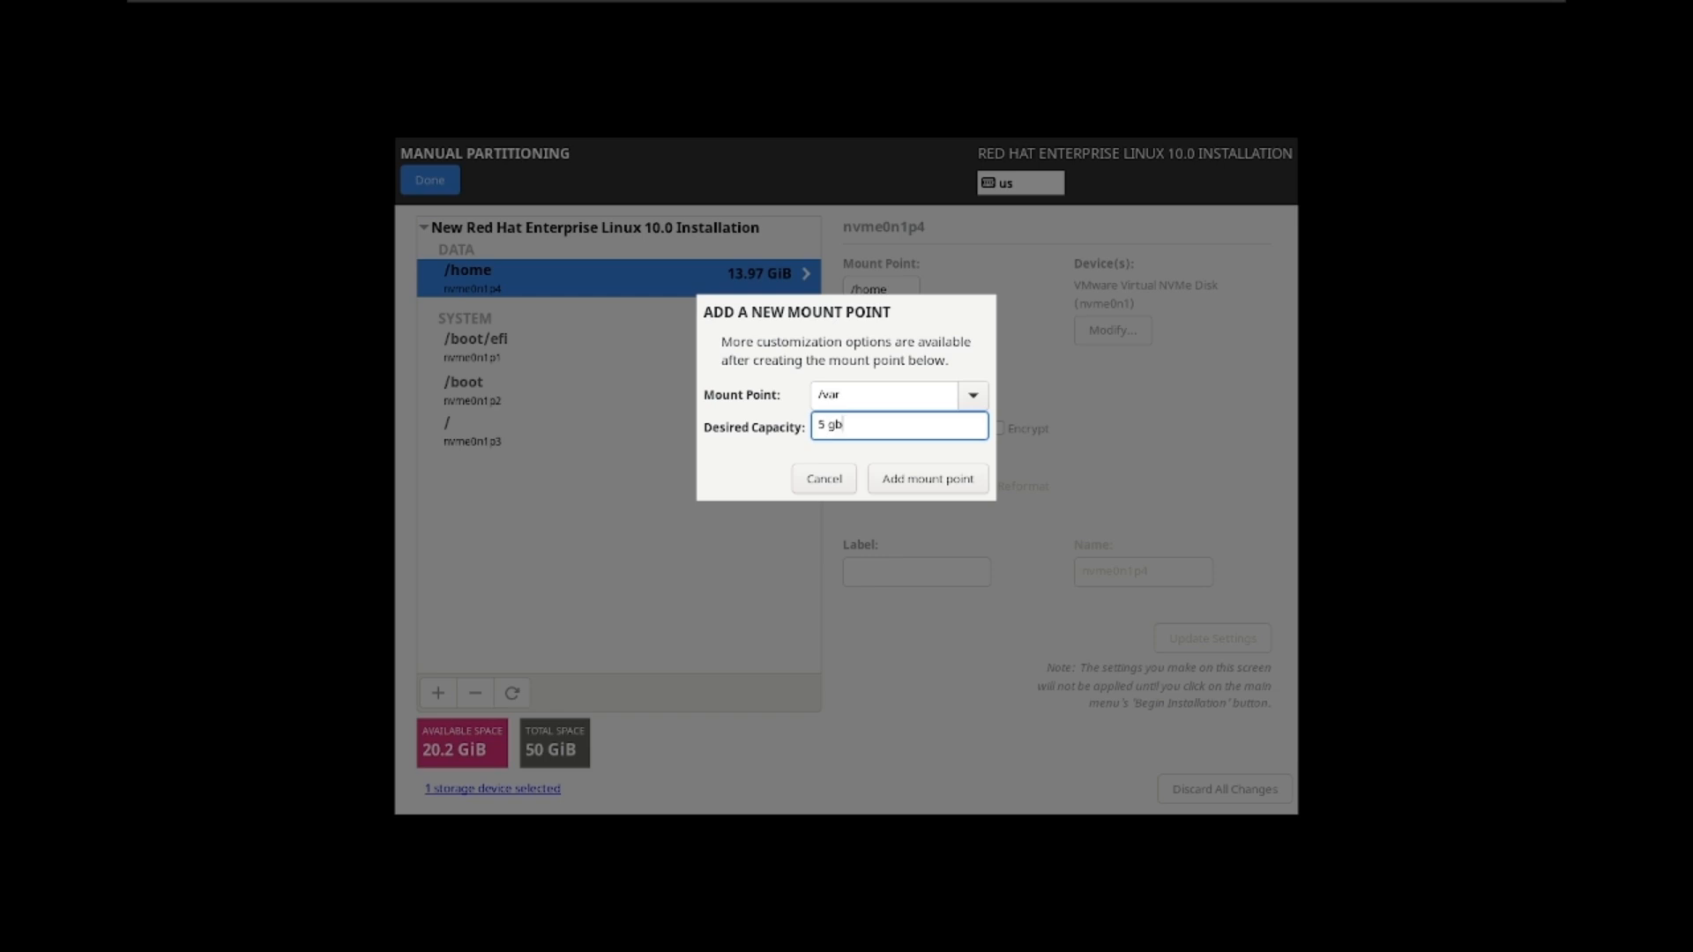
pyautogui.click(940, 477)
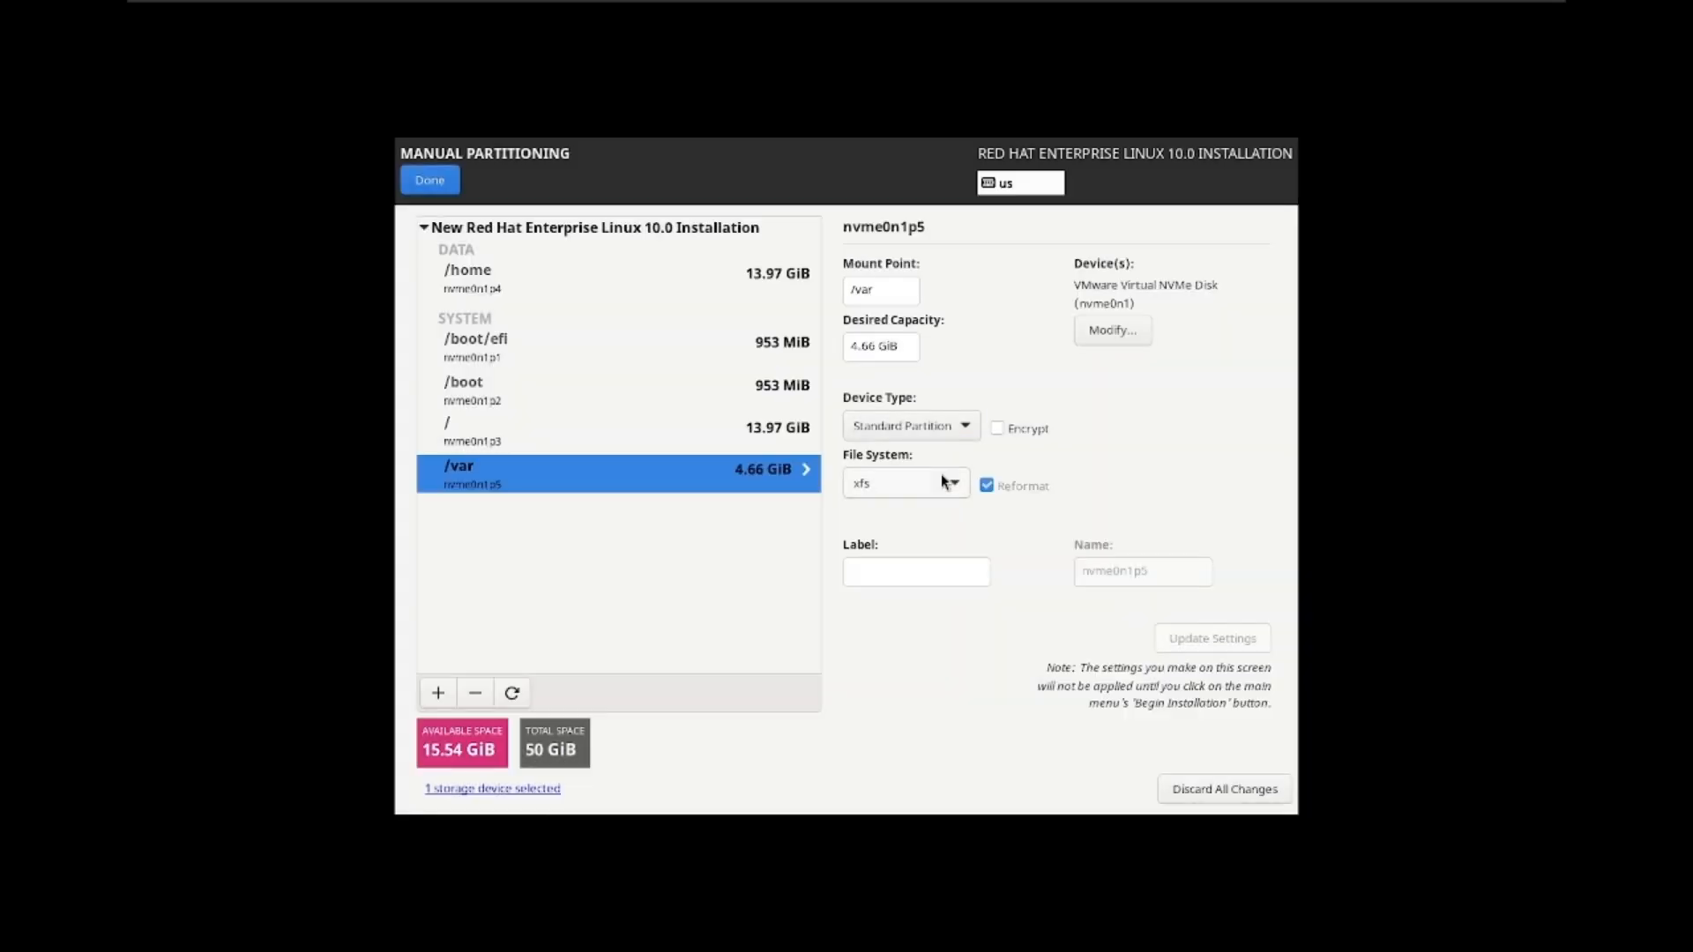
pyautogui.click(438, 692)
pyautogui.click(972, 395)
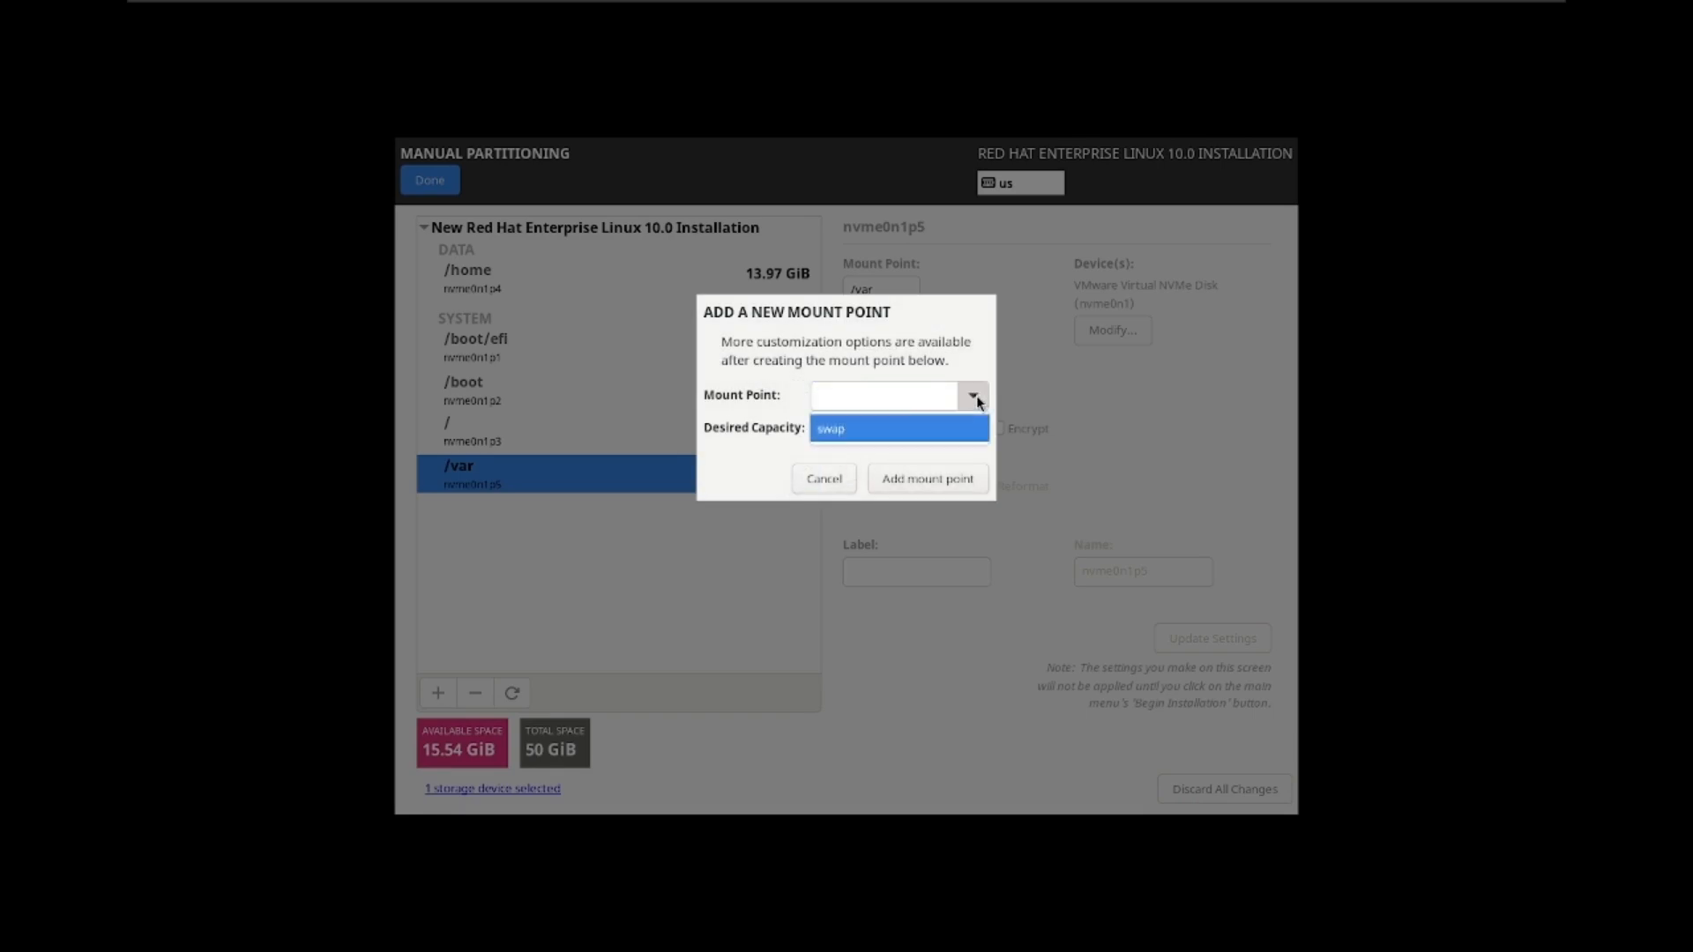
pyautogui.click(910, 430)
pyautogui.click(886, 424)
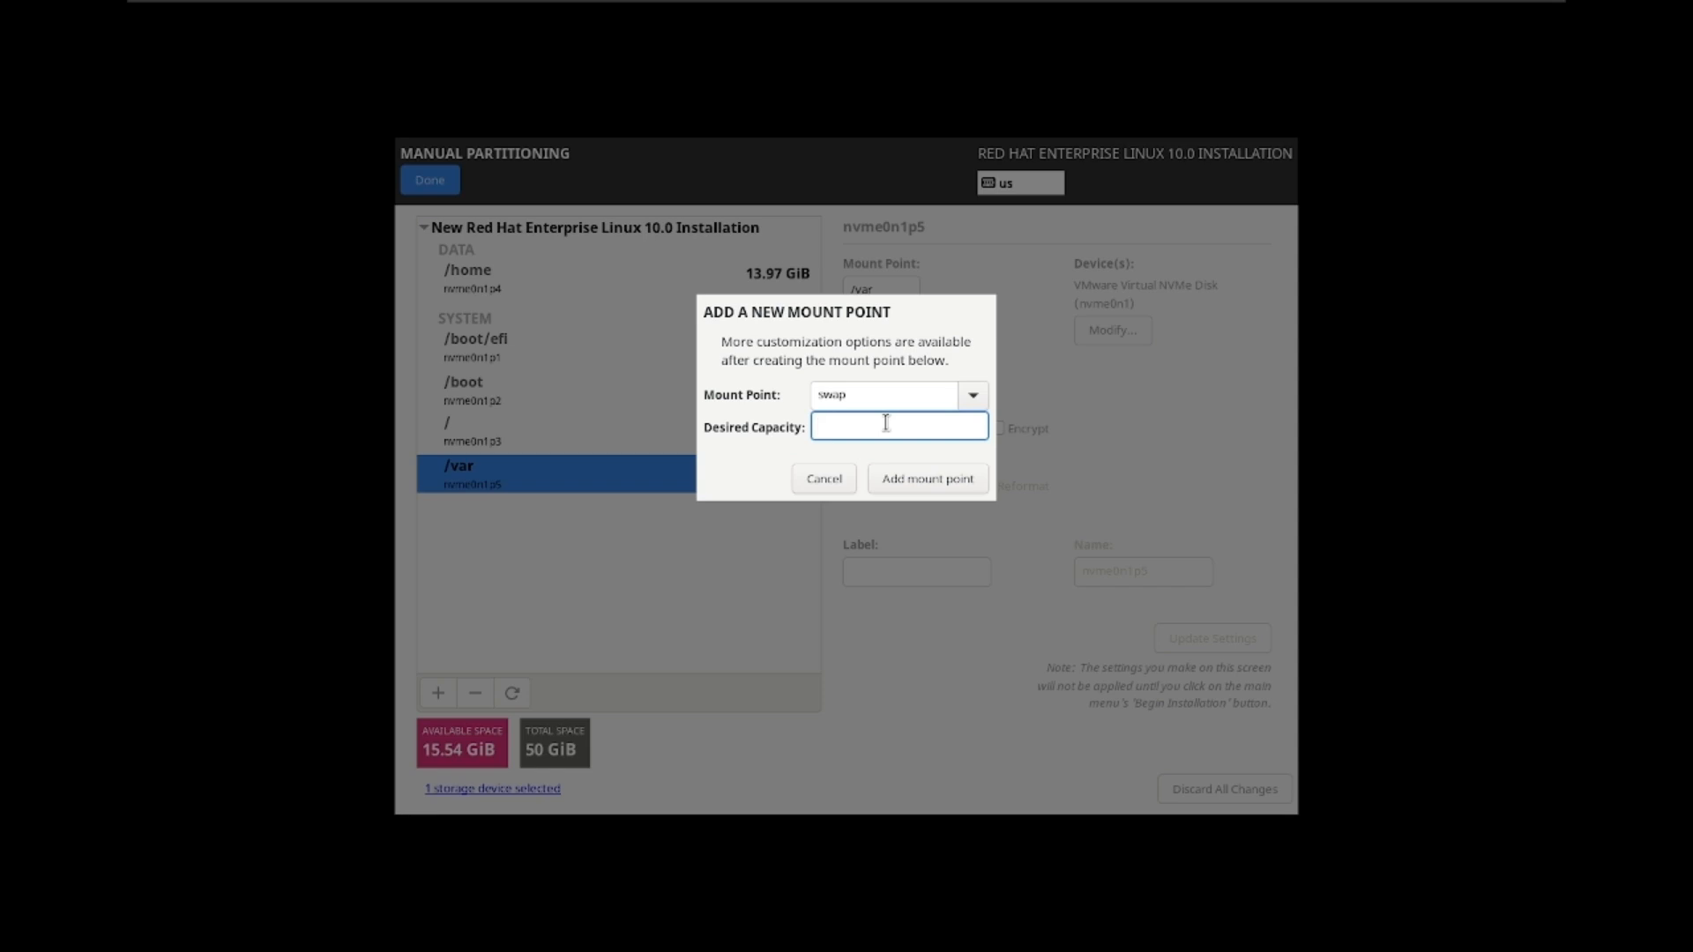
pyautogui.write('4')
pyautogui.write('gb')
pyautogui.click(930, 478)
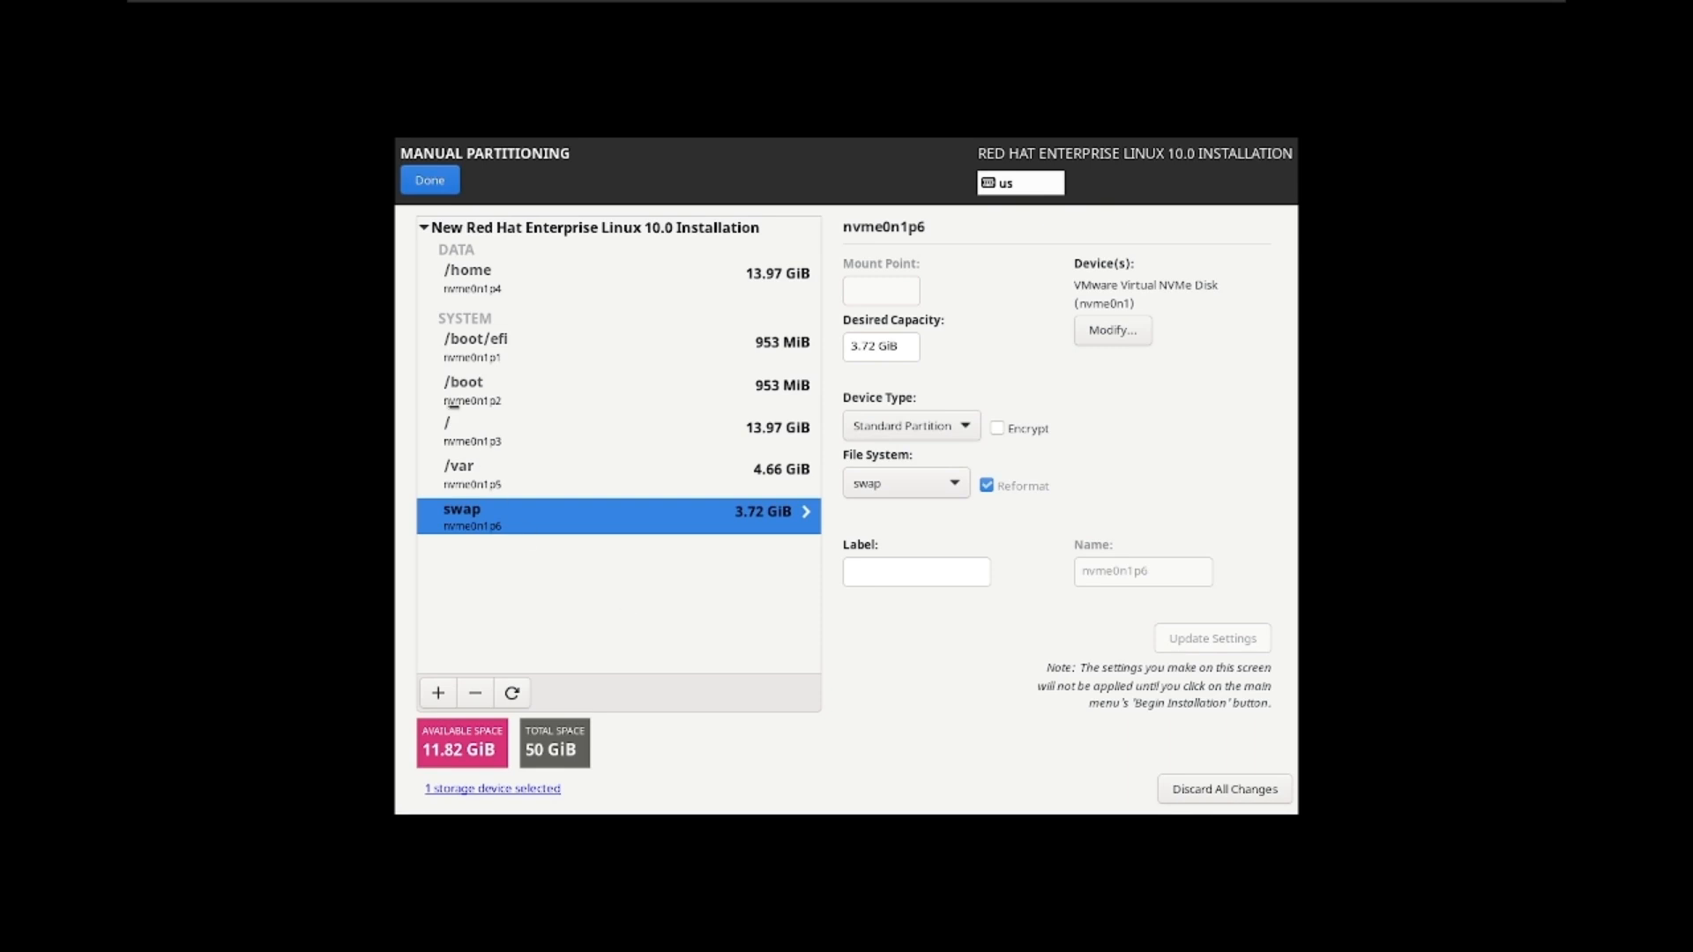
# Step: Accept the partition changes and confirm Server with GUI as the base environment
pyautogui.click(434, 191)
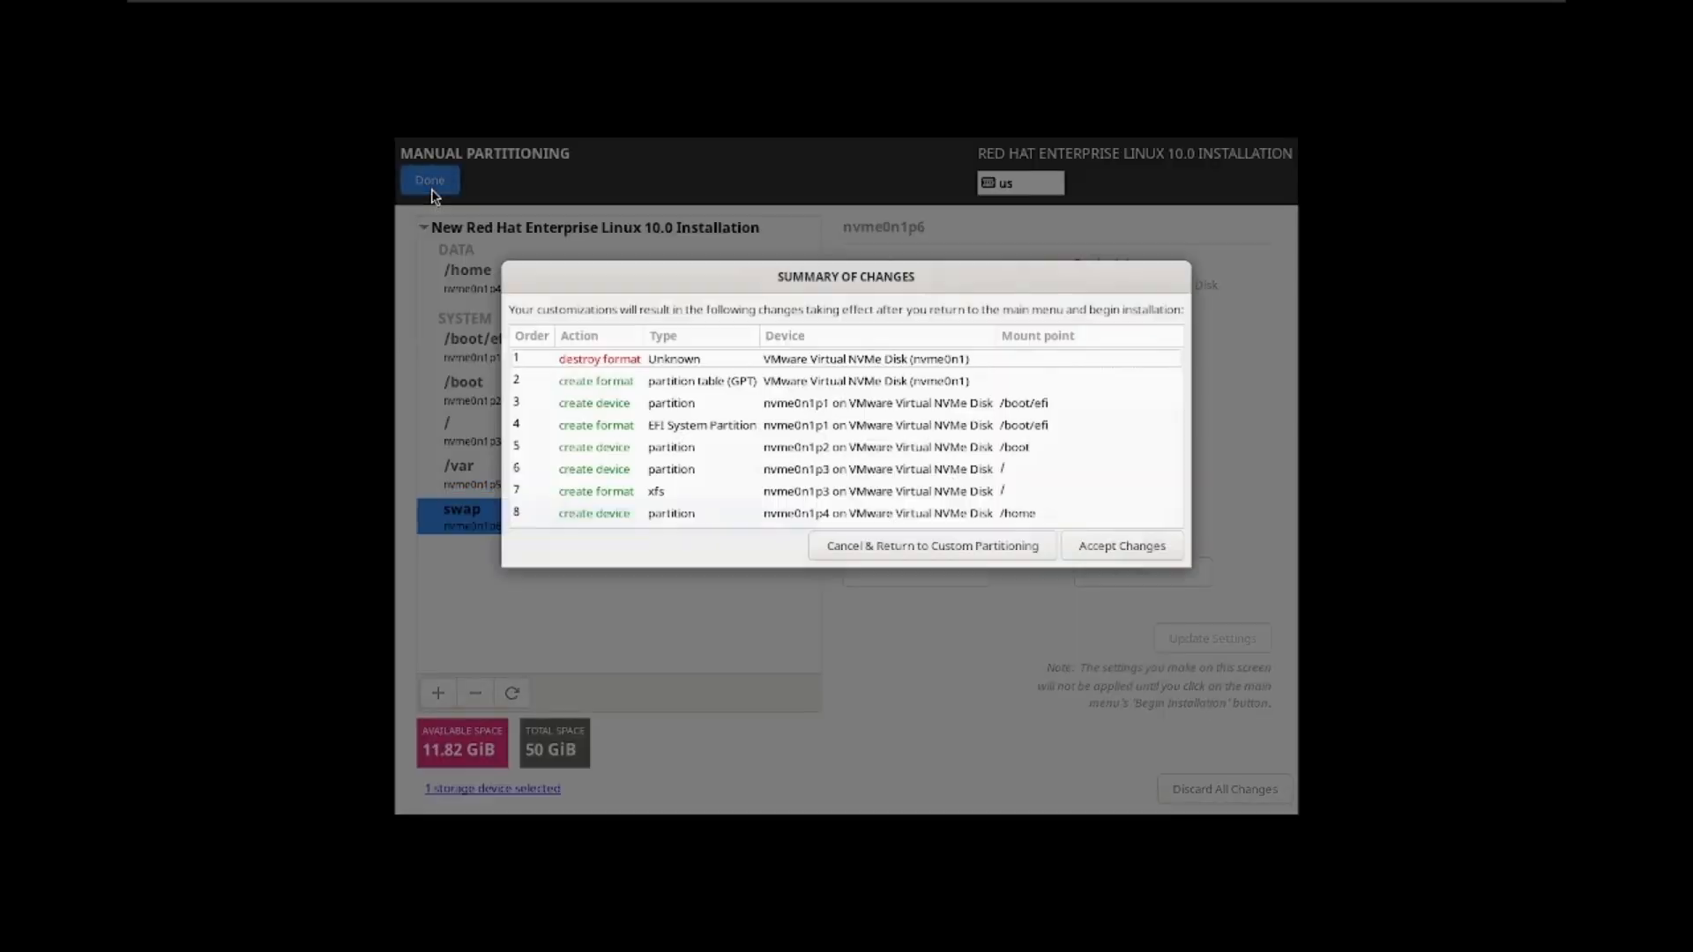
pyautogui.click(1102, 549)
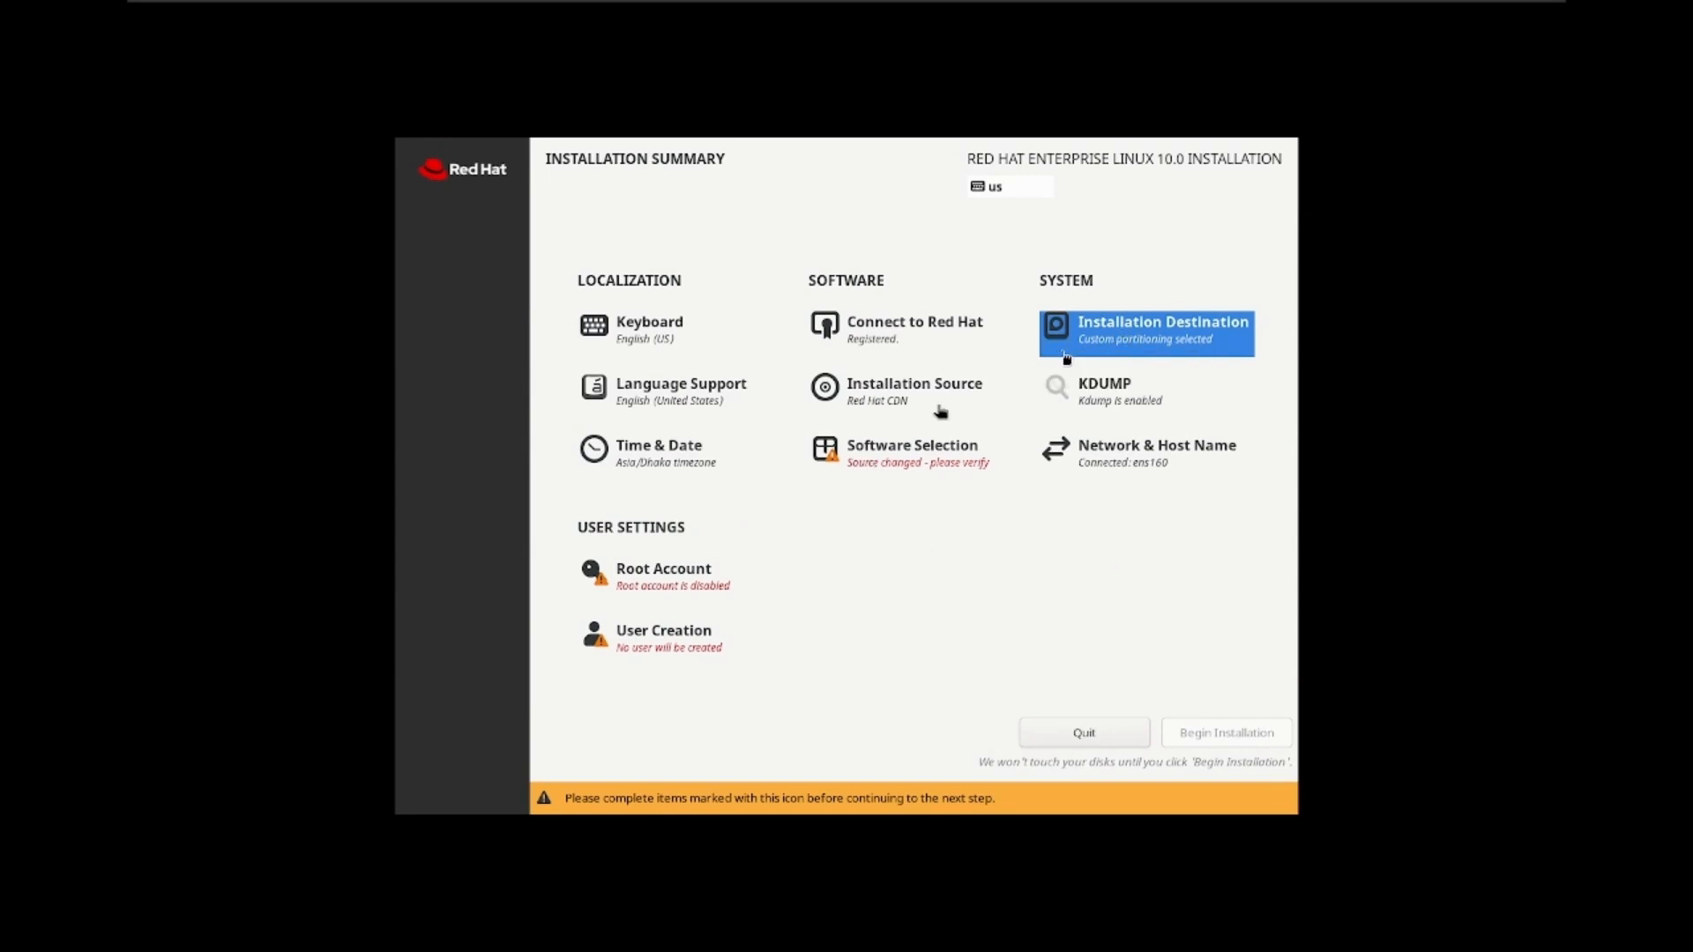
pyautogui.click(880, 465)
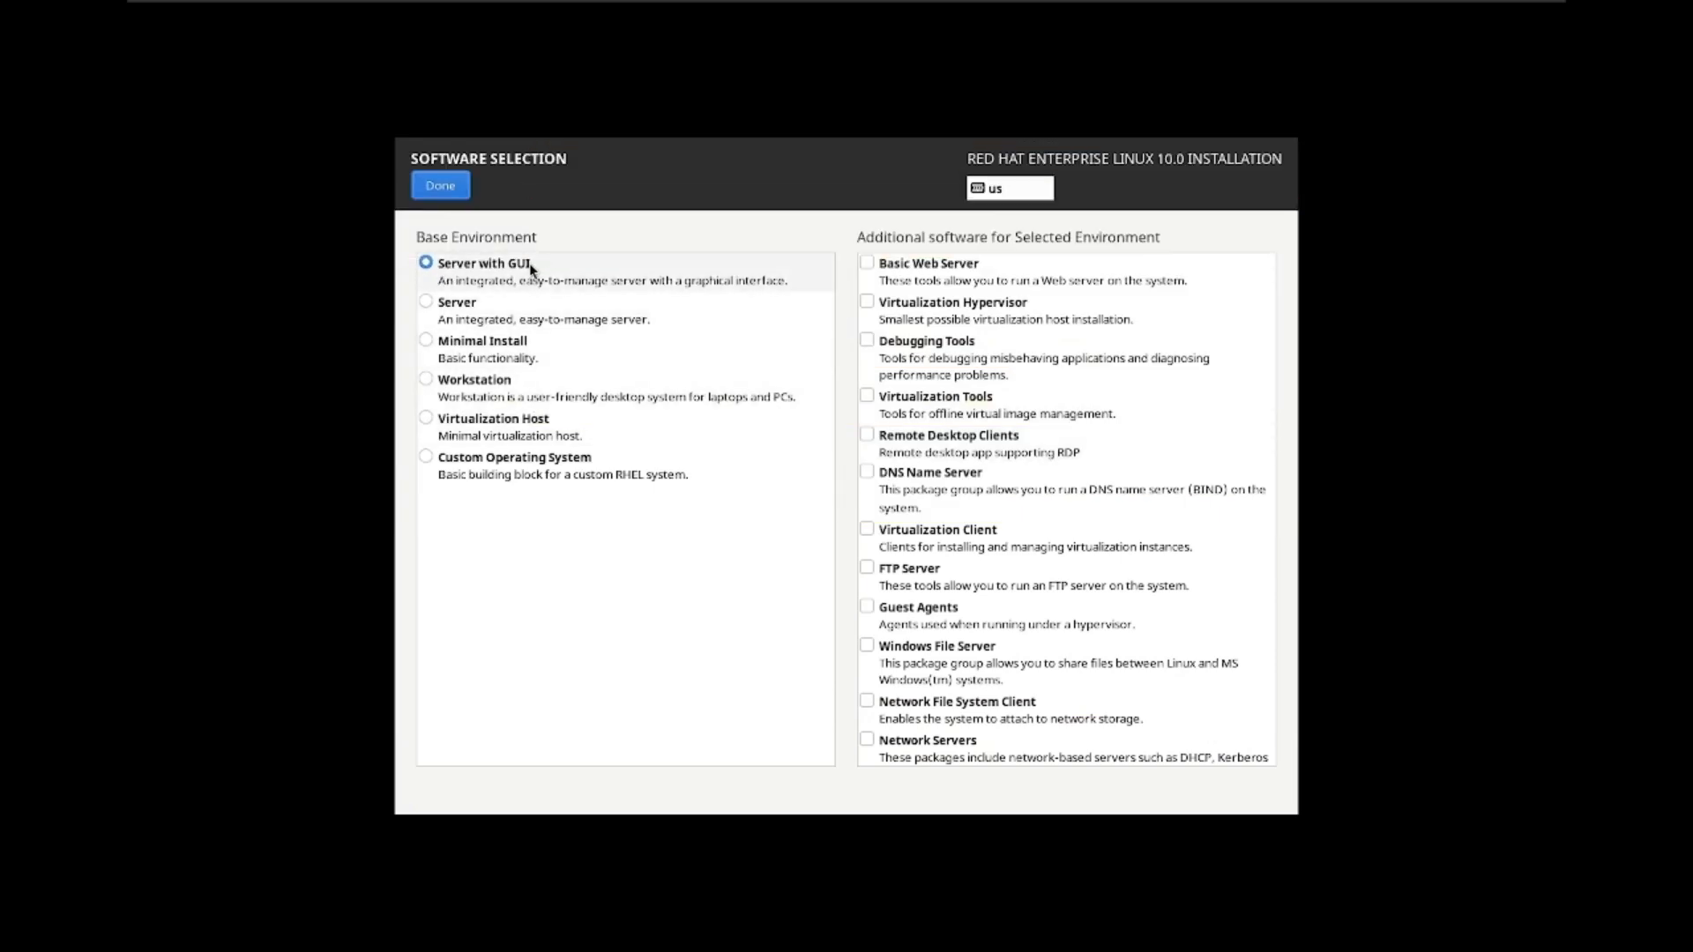
pyautogui.click(444, 189)
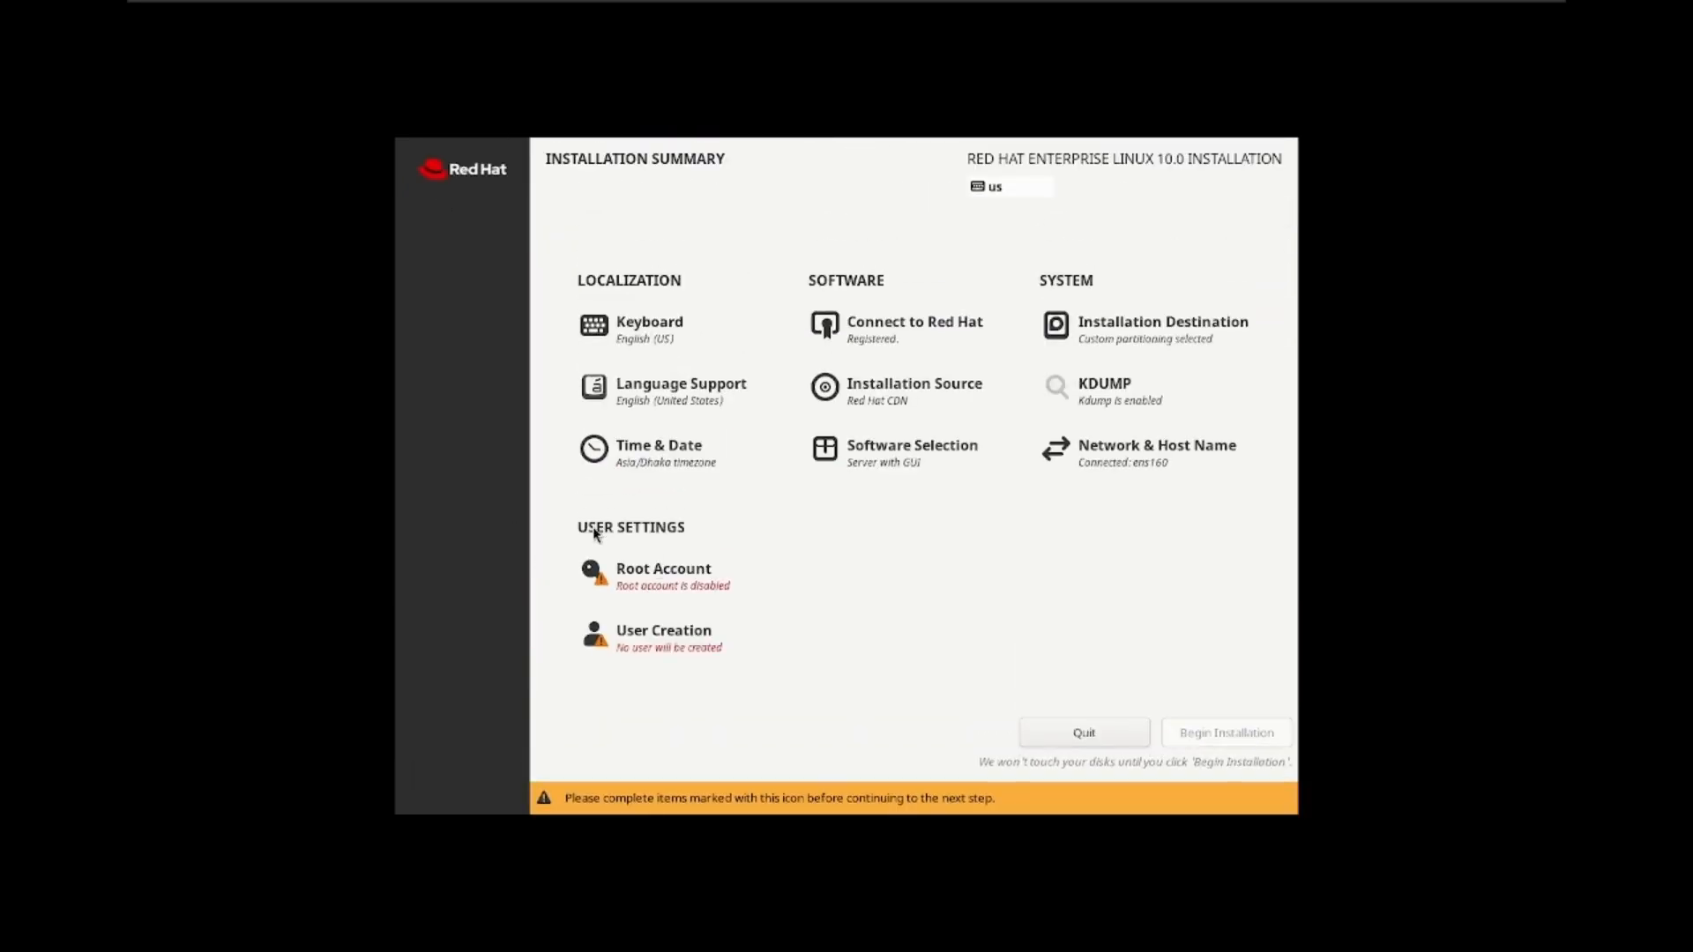
# Step: Enable the root account, enter and confirm the root password, and accept it despite weakness
pyautogui.click(643, 589)
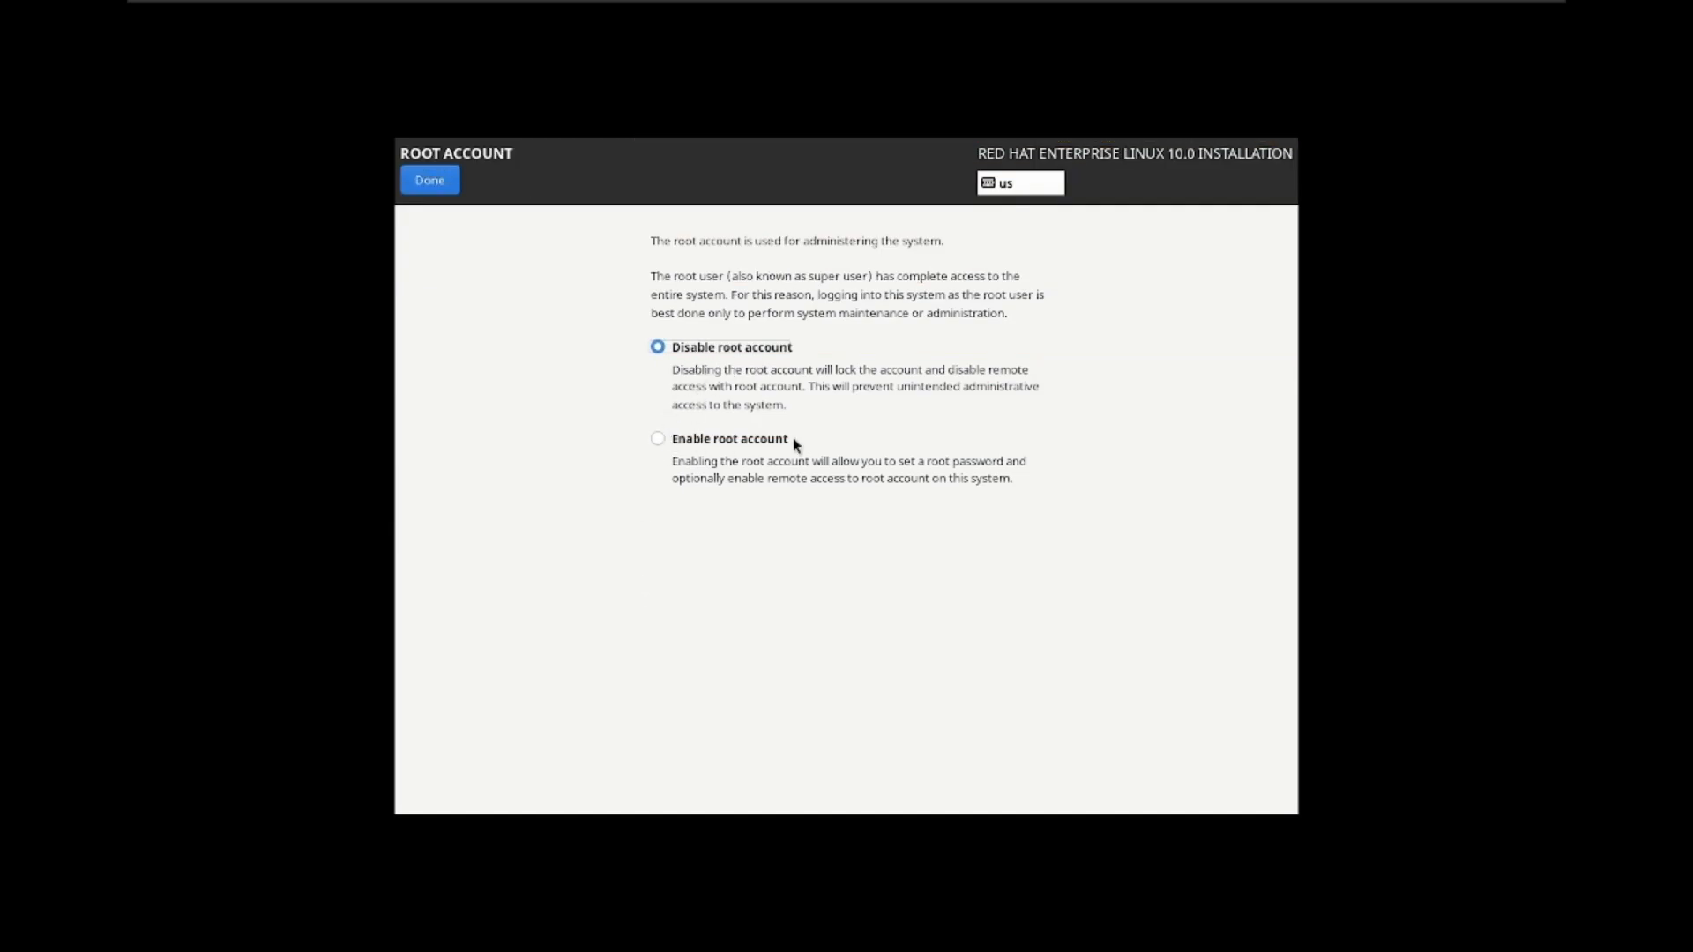
pyautogui.click(657, 438)
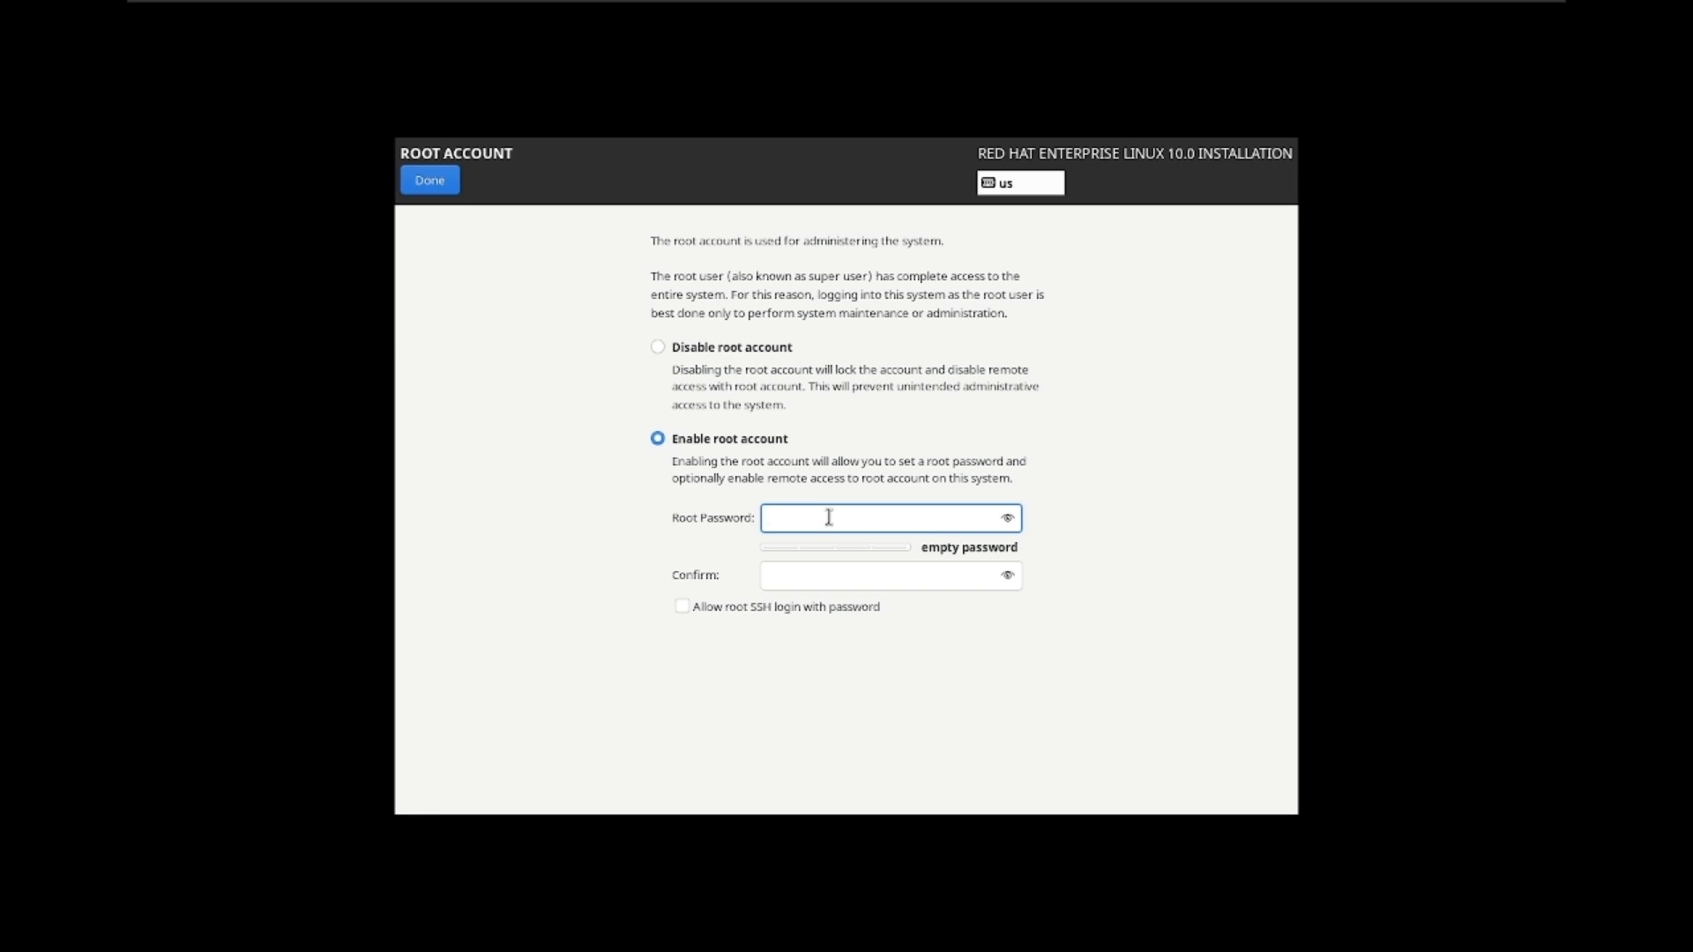
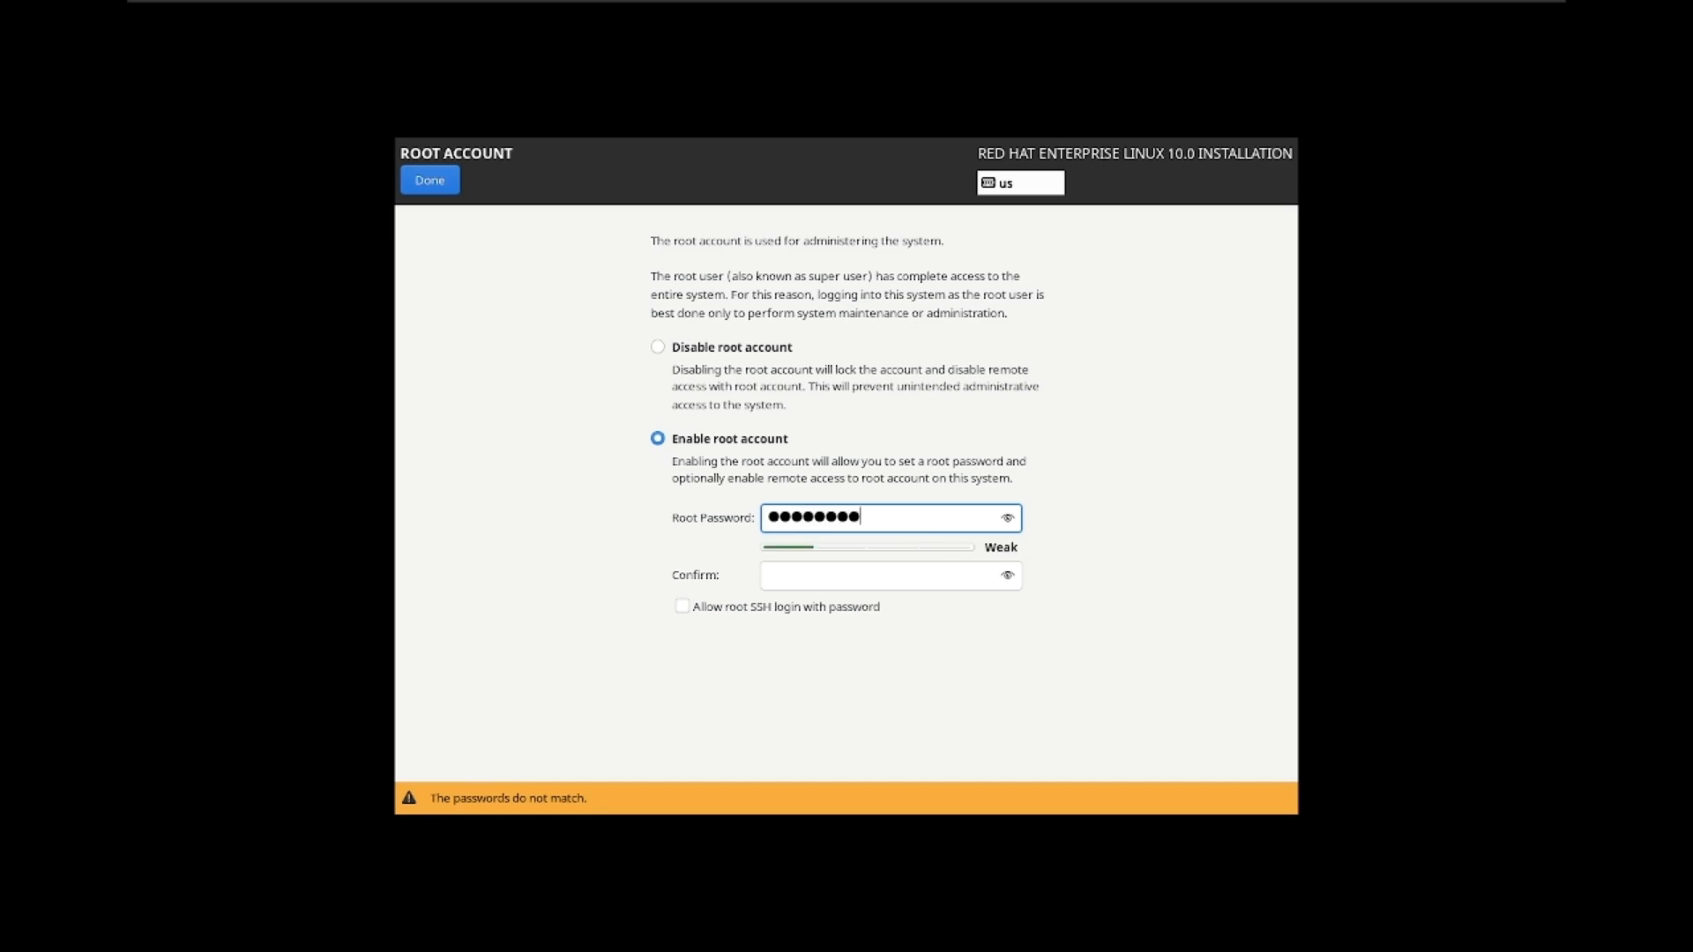
pyautogui.click(839, 575)
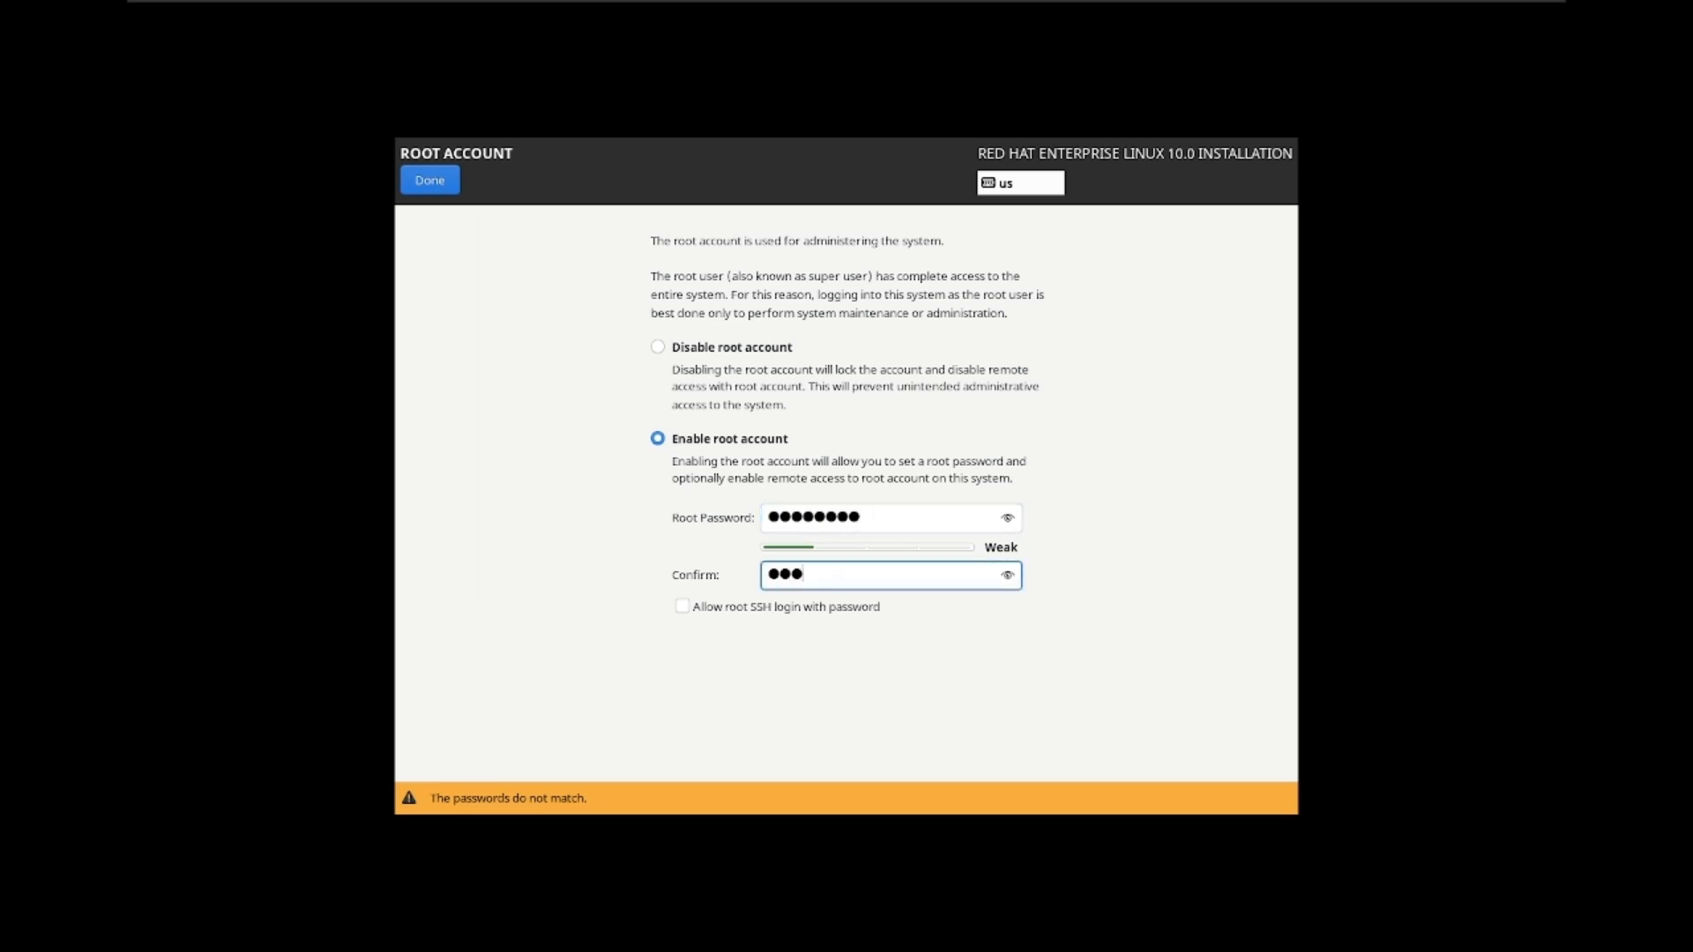
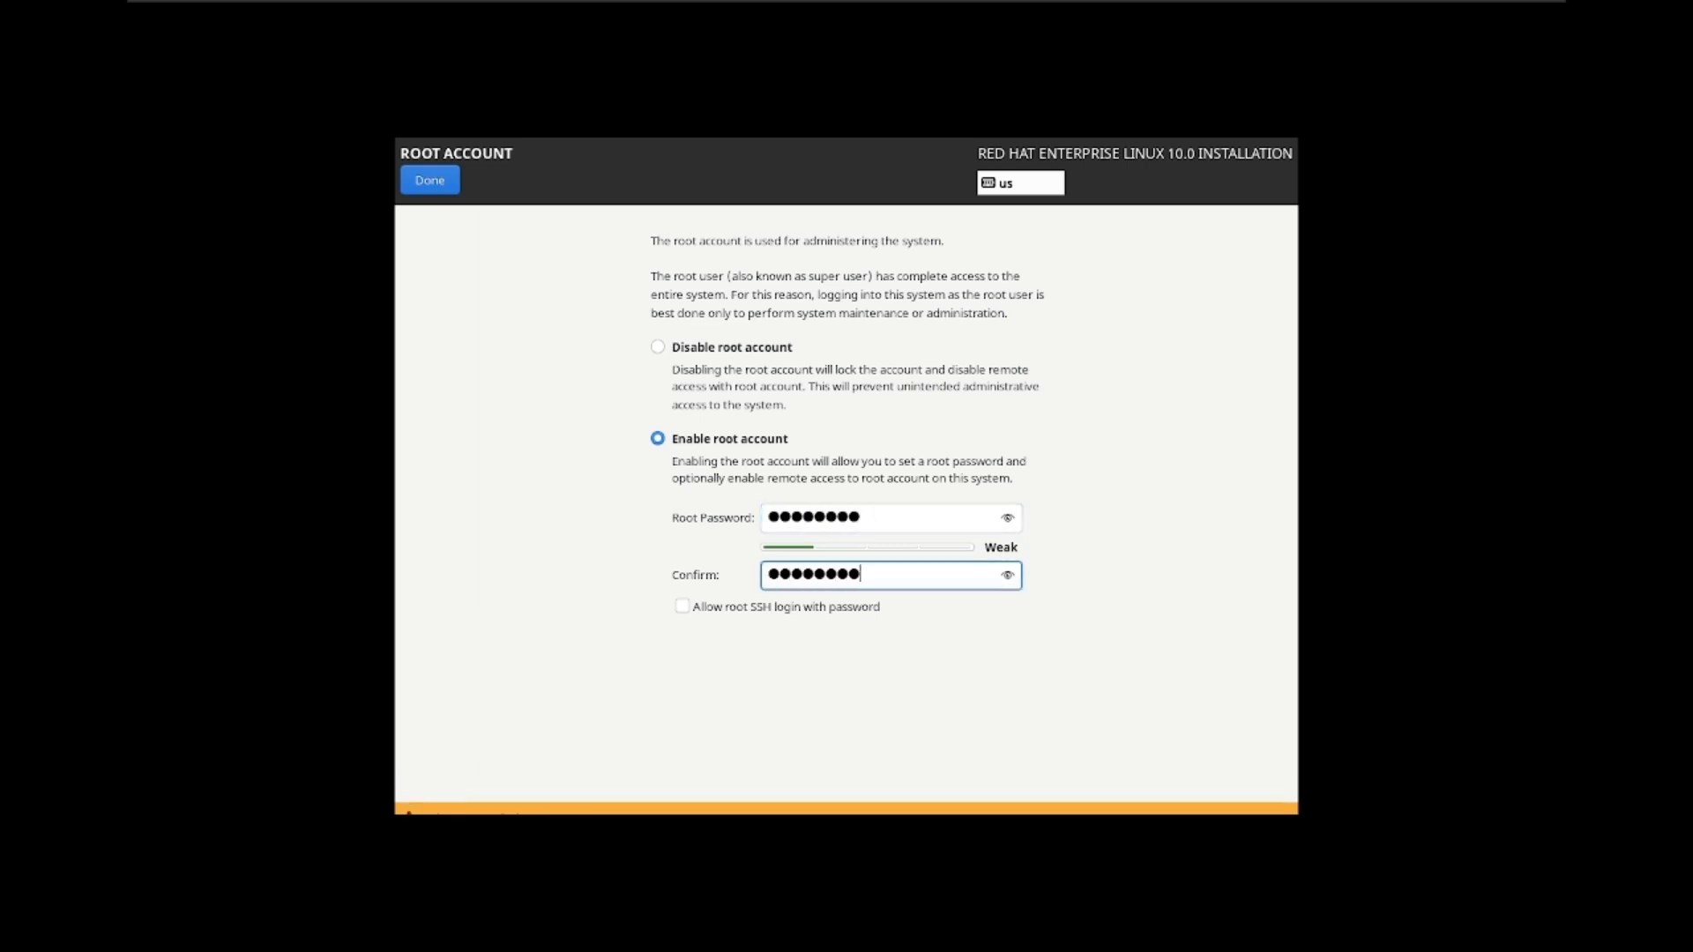
pyautogui.click(431, 179)
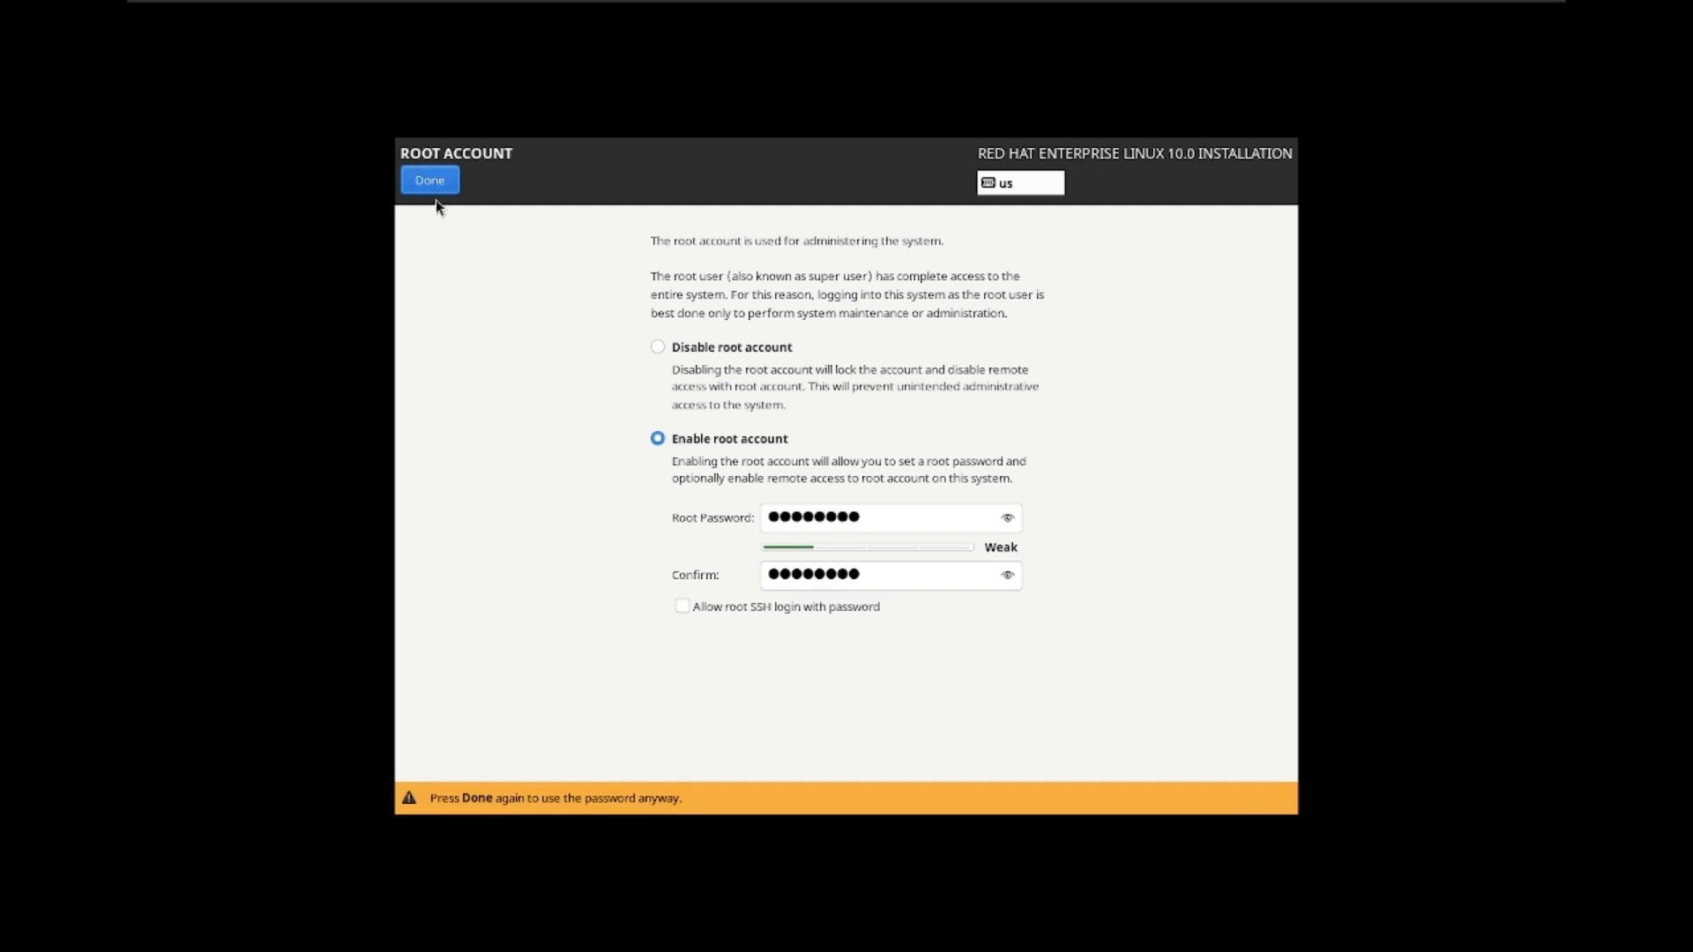
pyautogui.click(436, 182)
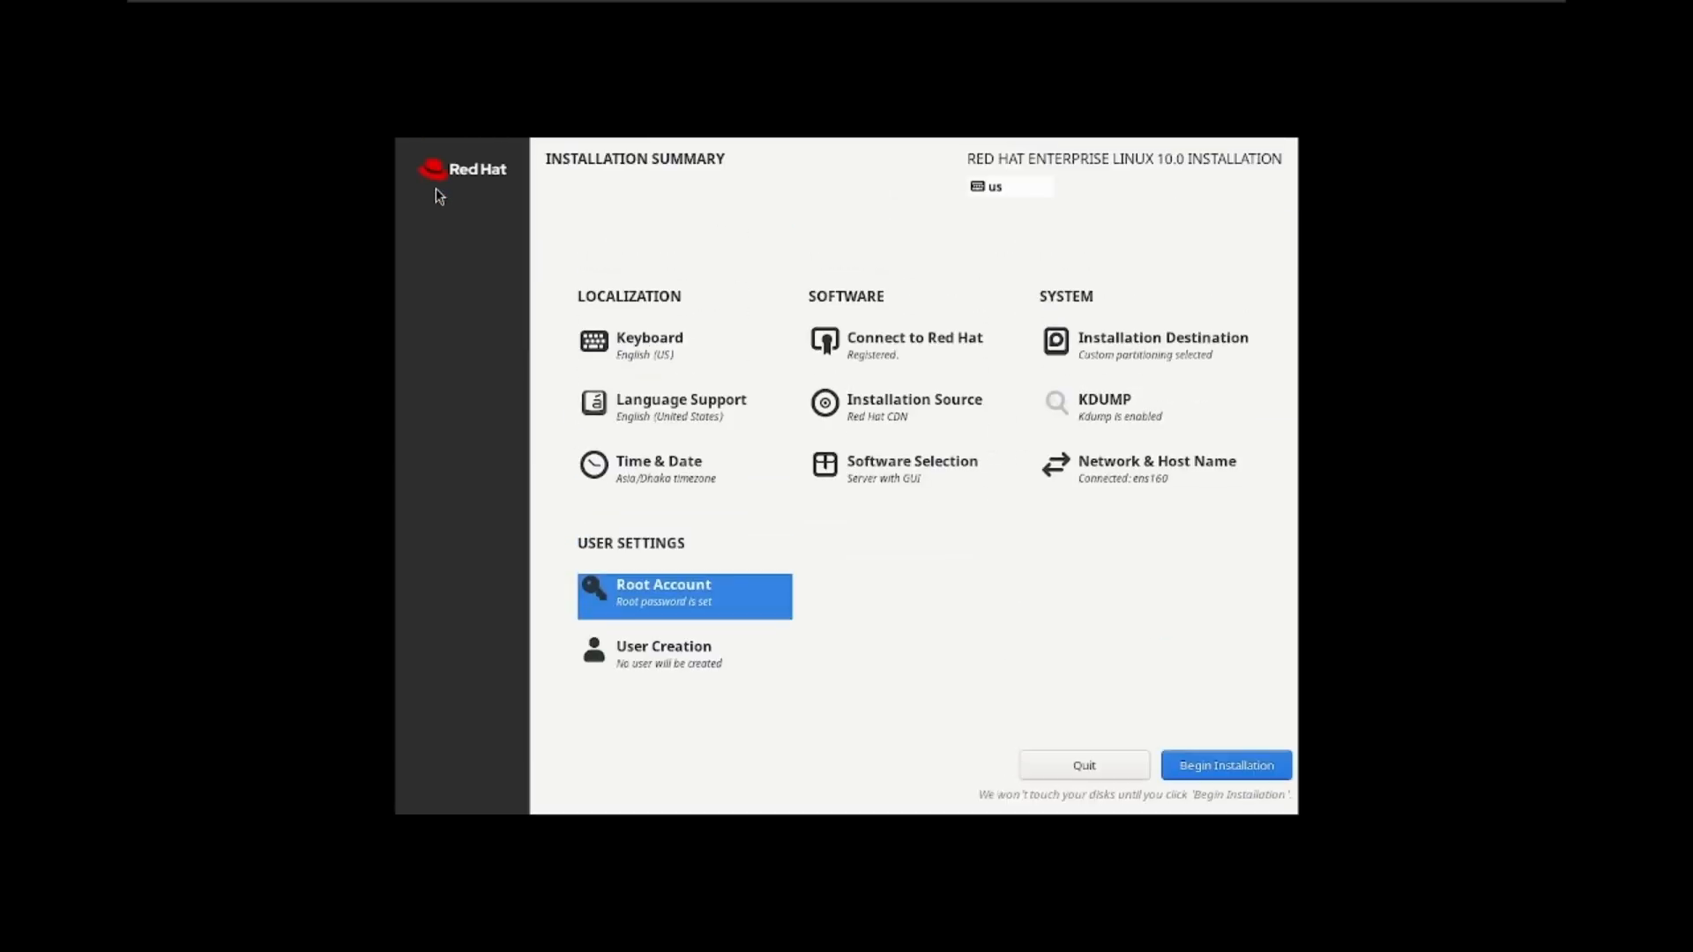
# Step: Create the administrator account spark with a confirmed password, accepting the weak-password warning
pyautogui.click(717, 670)
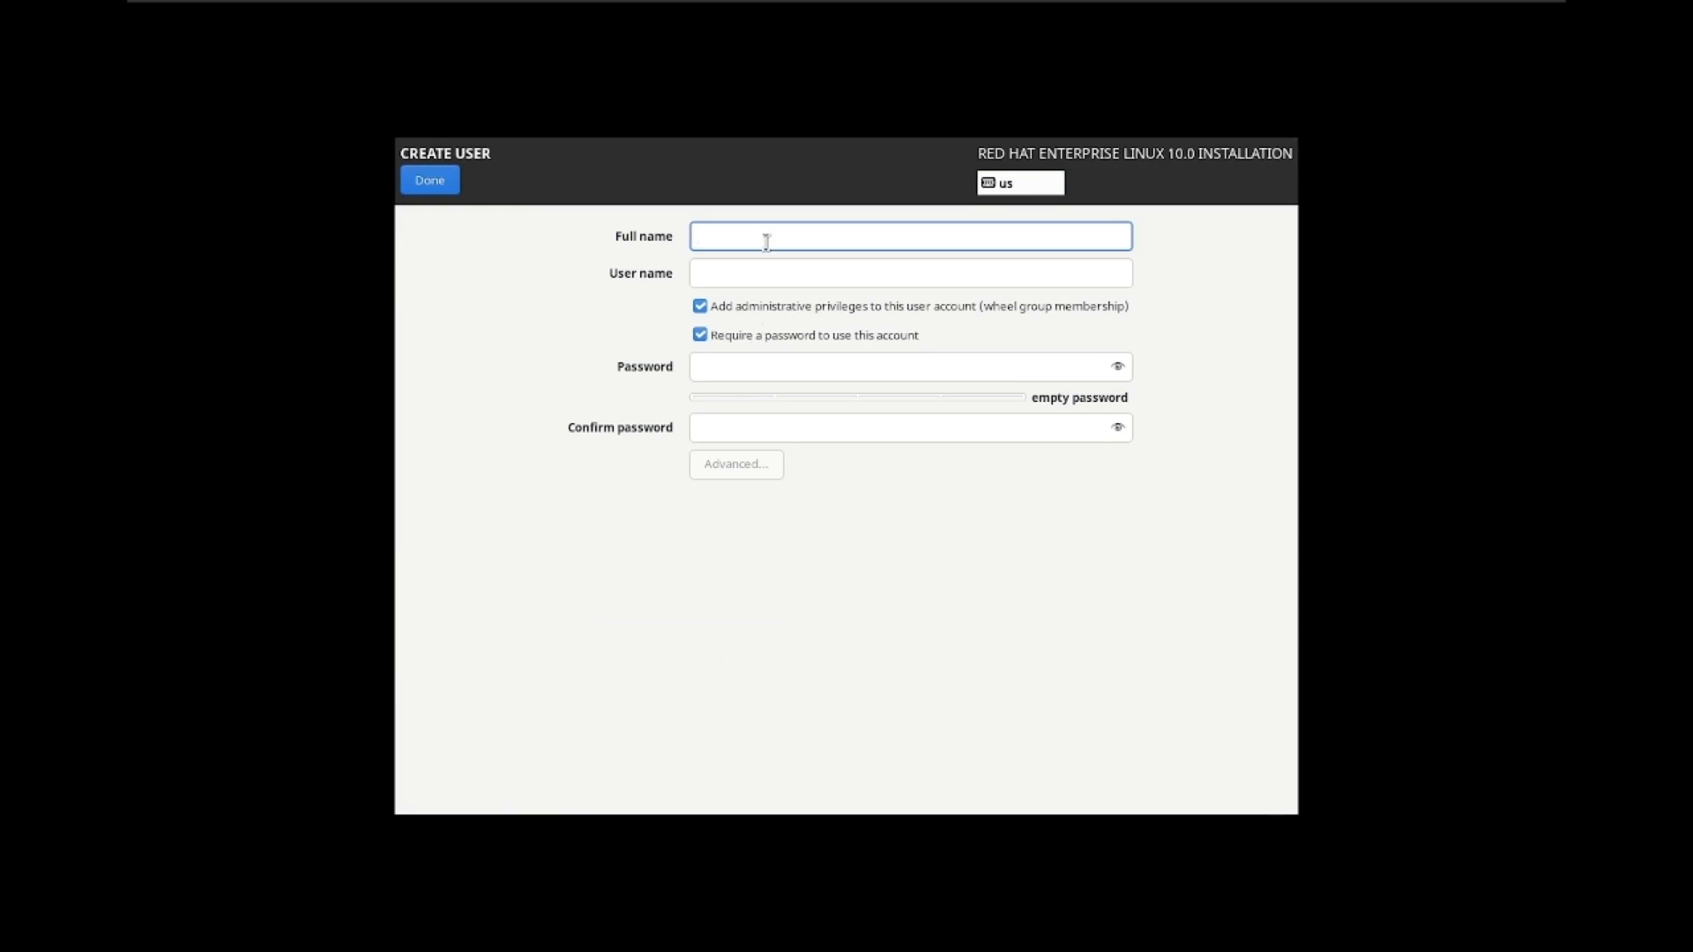
pyautogui.write('Spark')
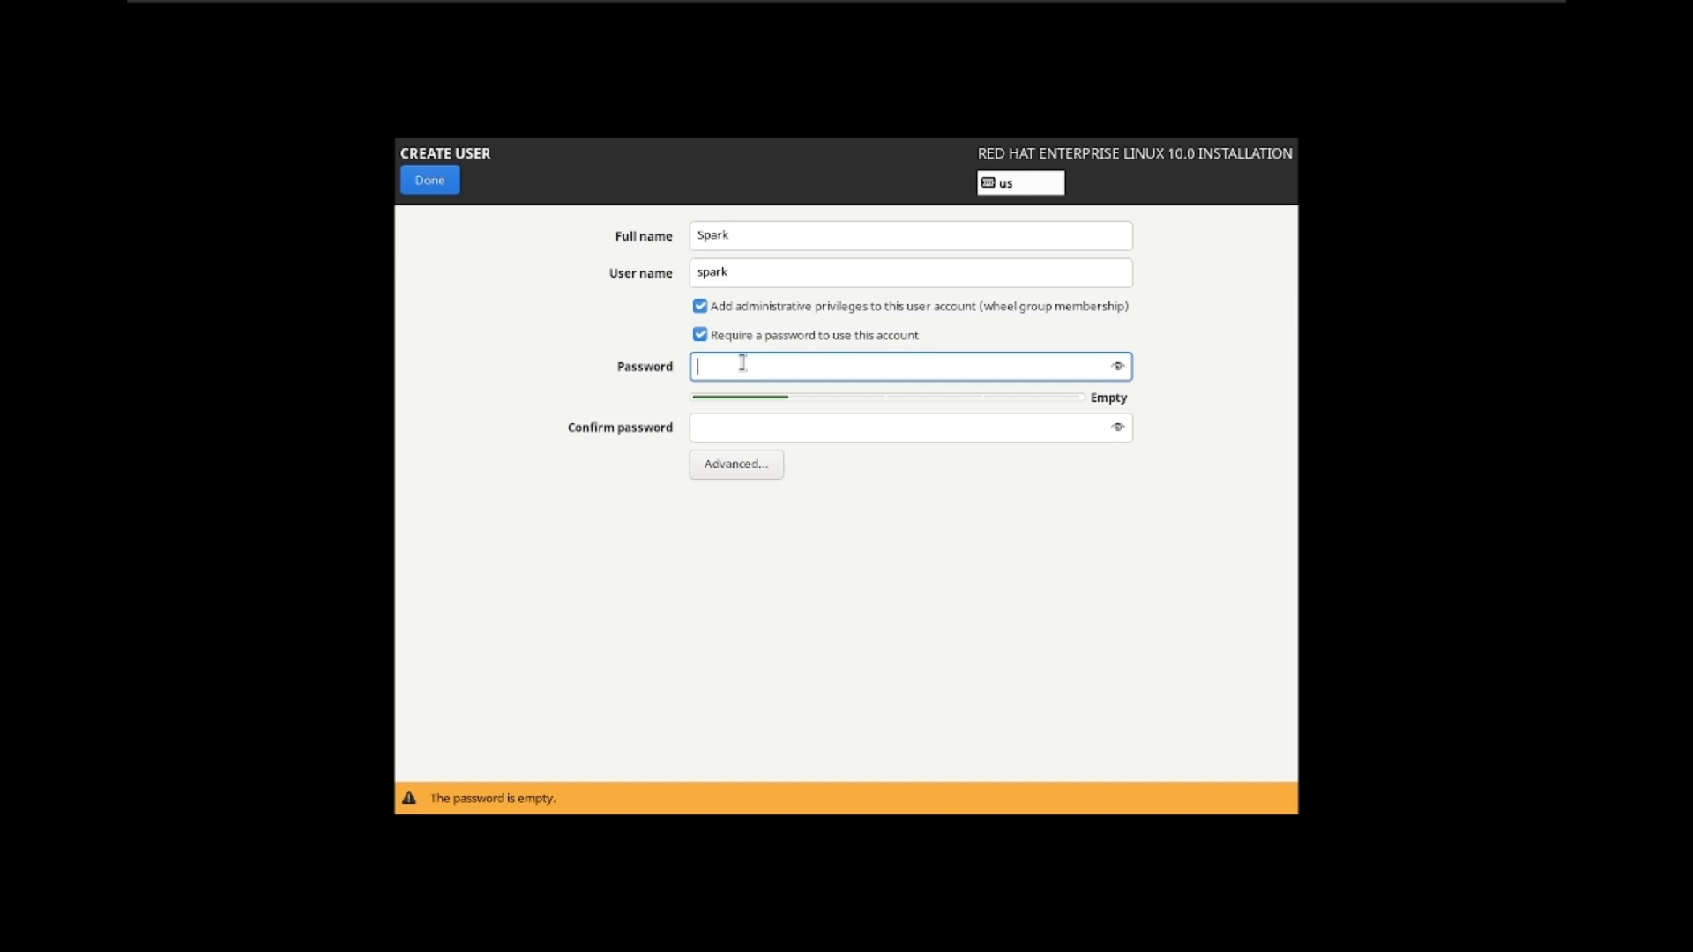
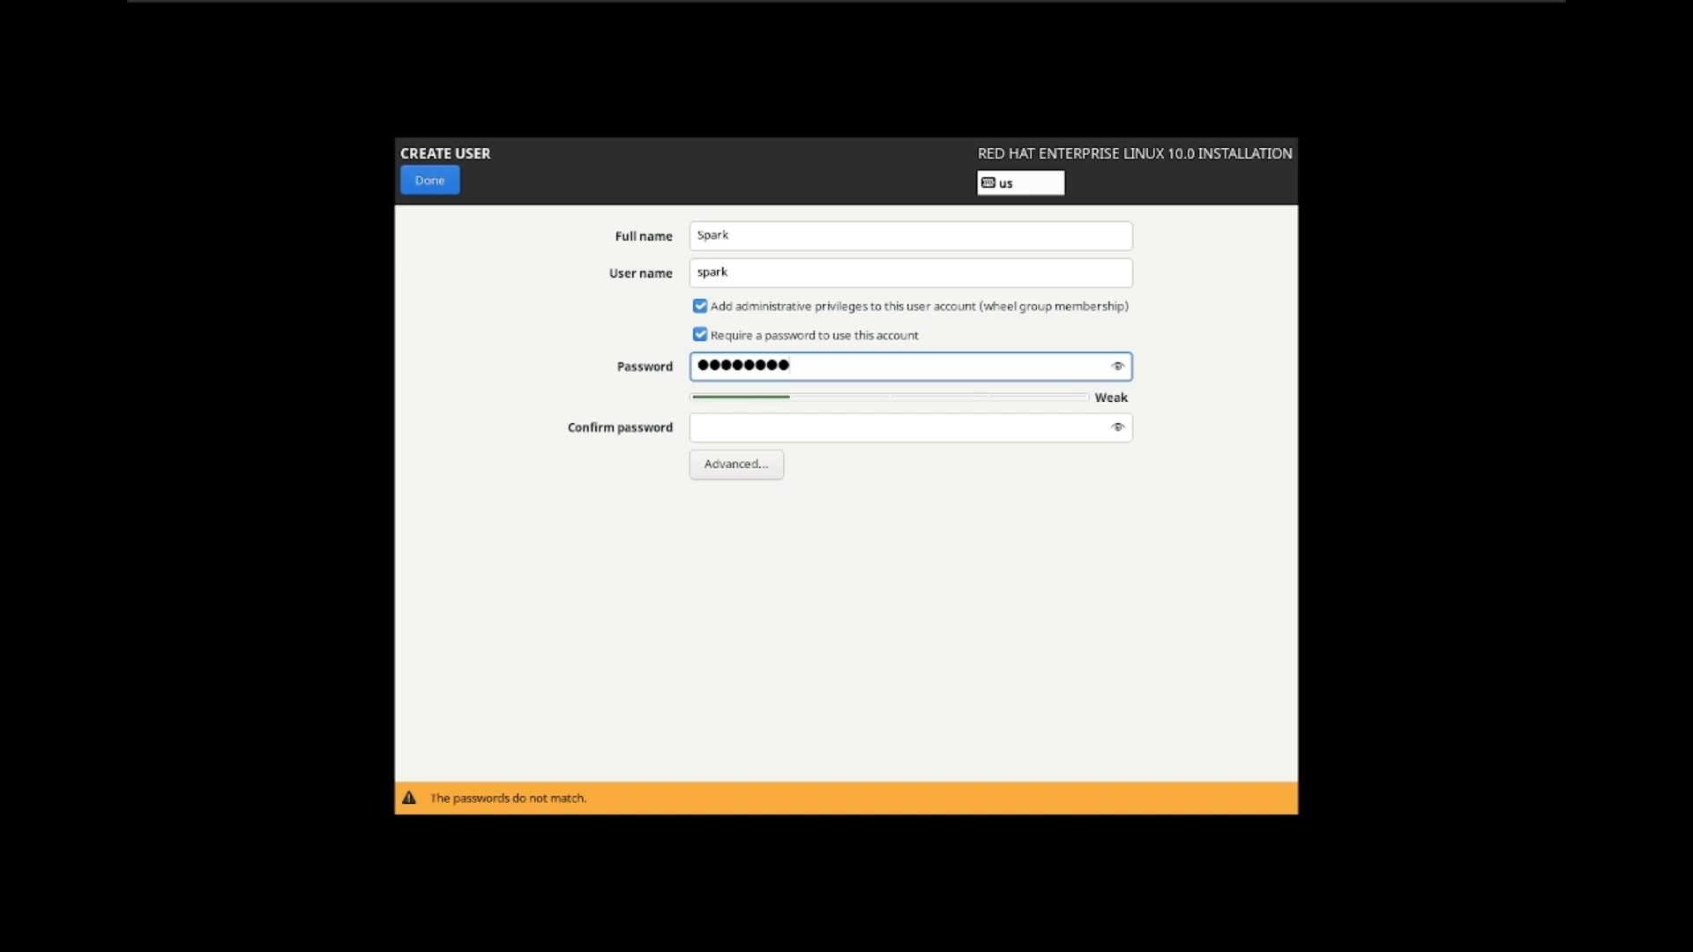
pyautogui.click(766, 431)
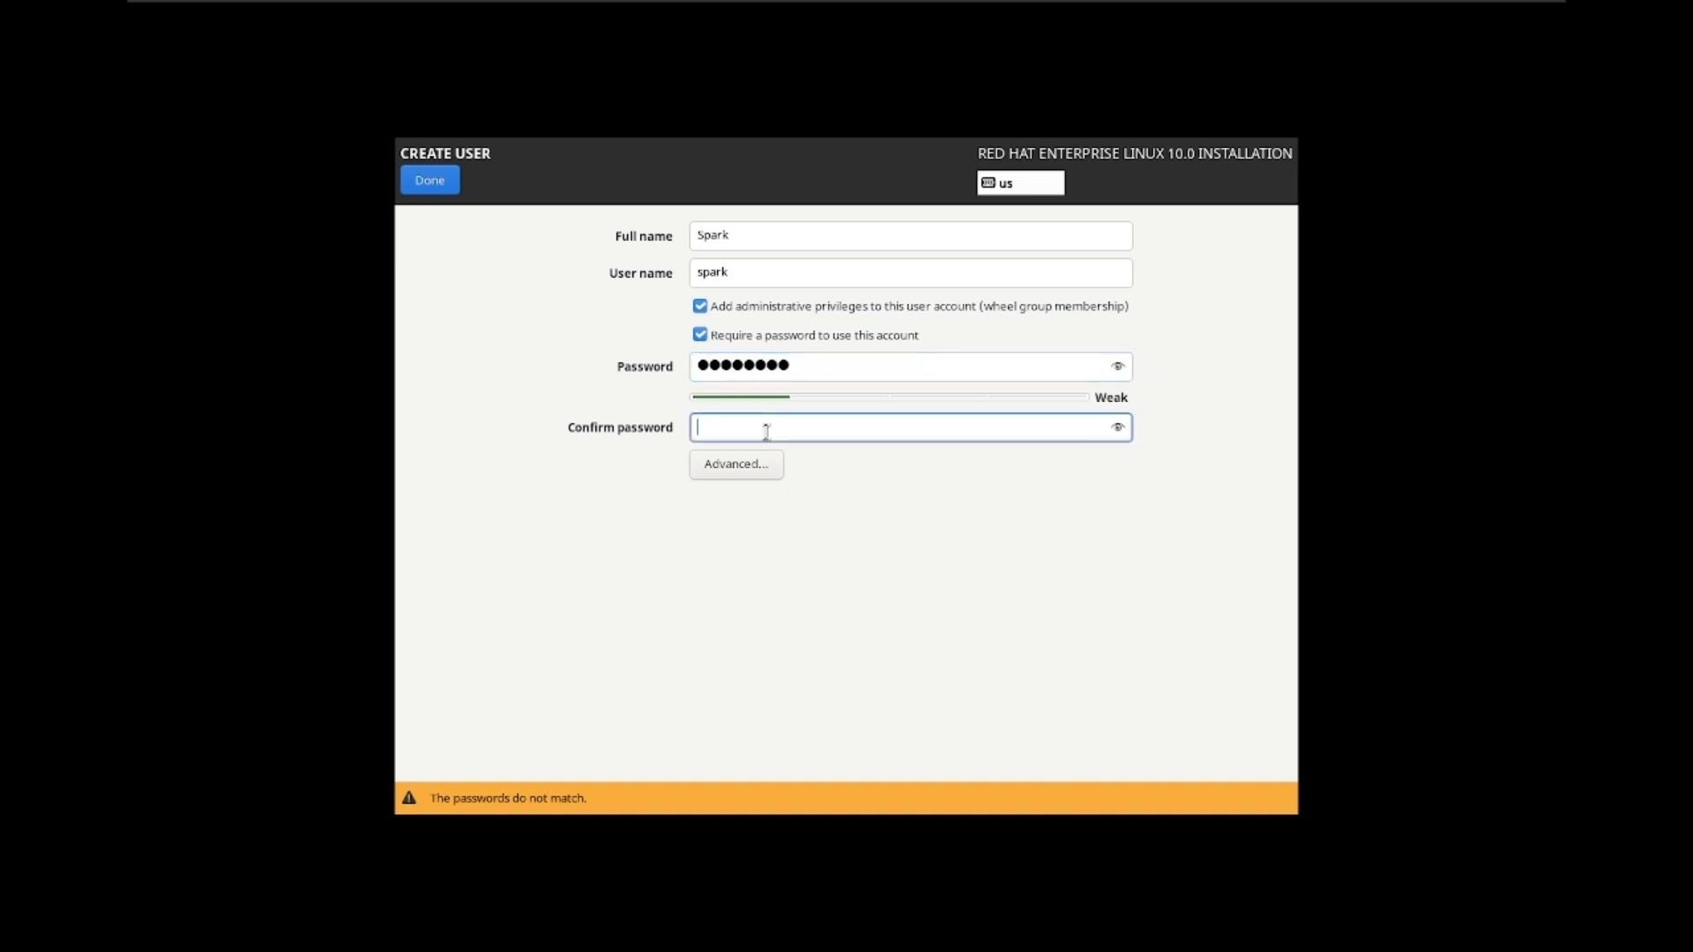
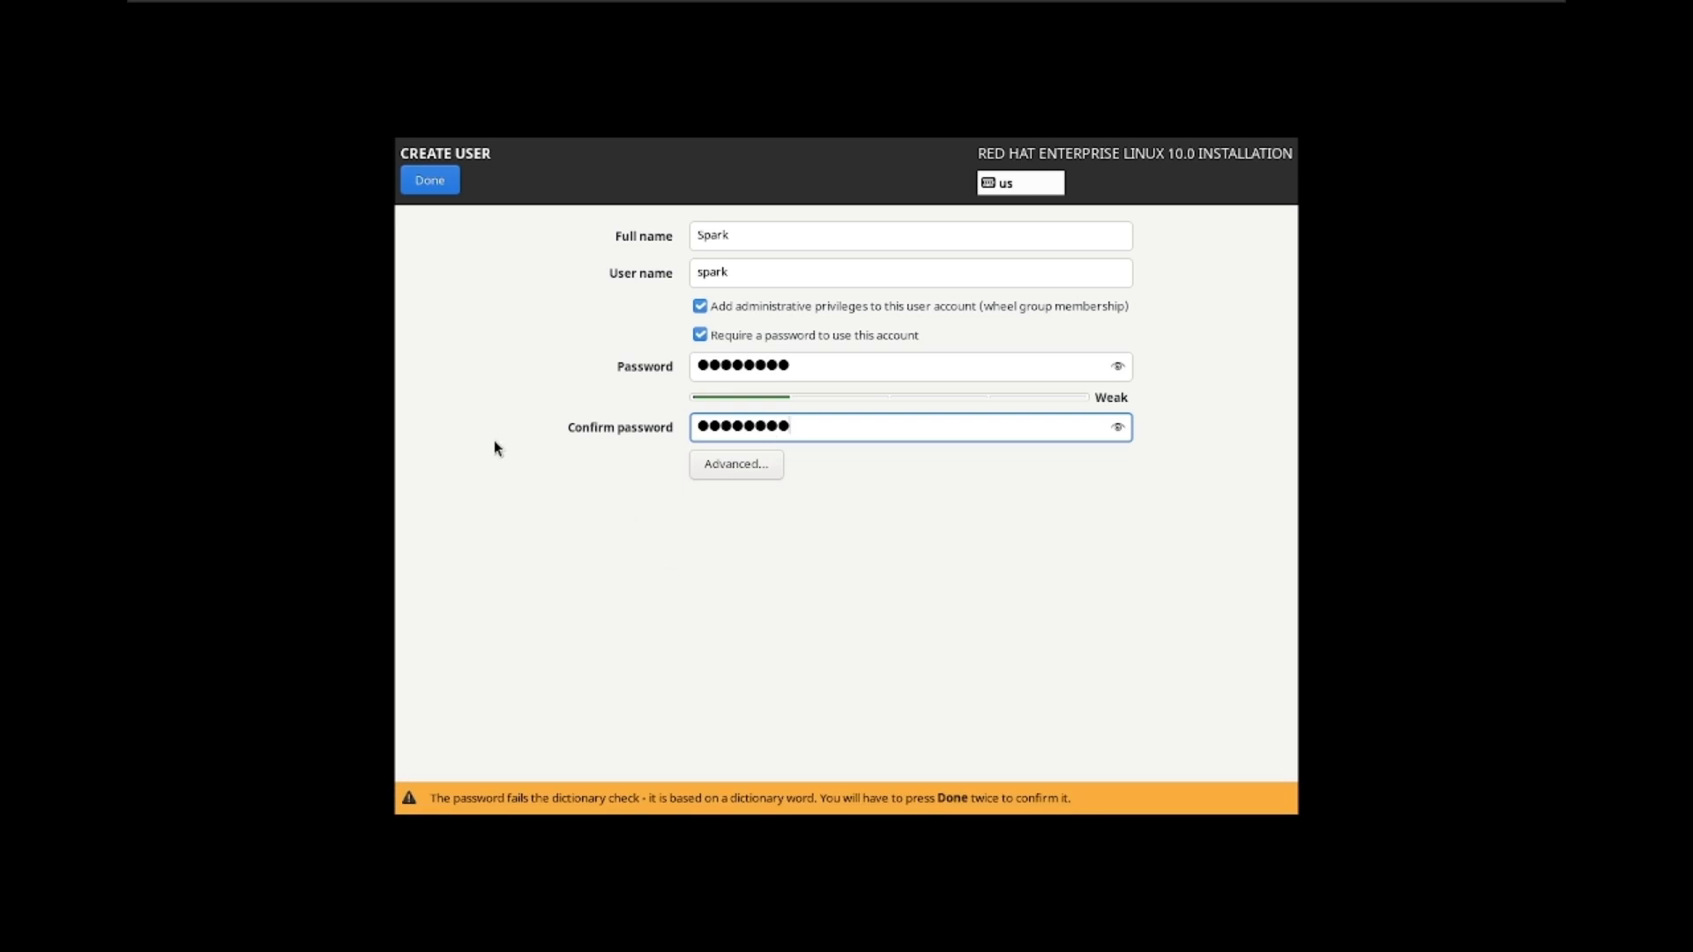
pyautogui.click(441, 188)
pyautogui.click(435, 180)
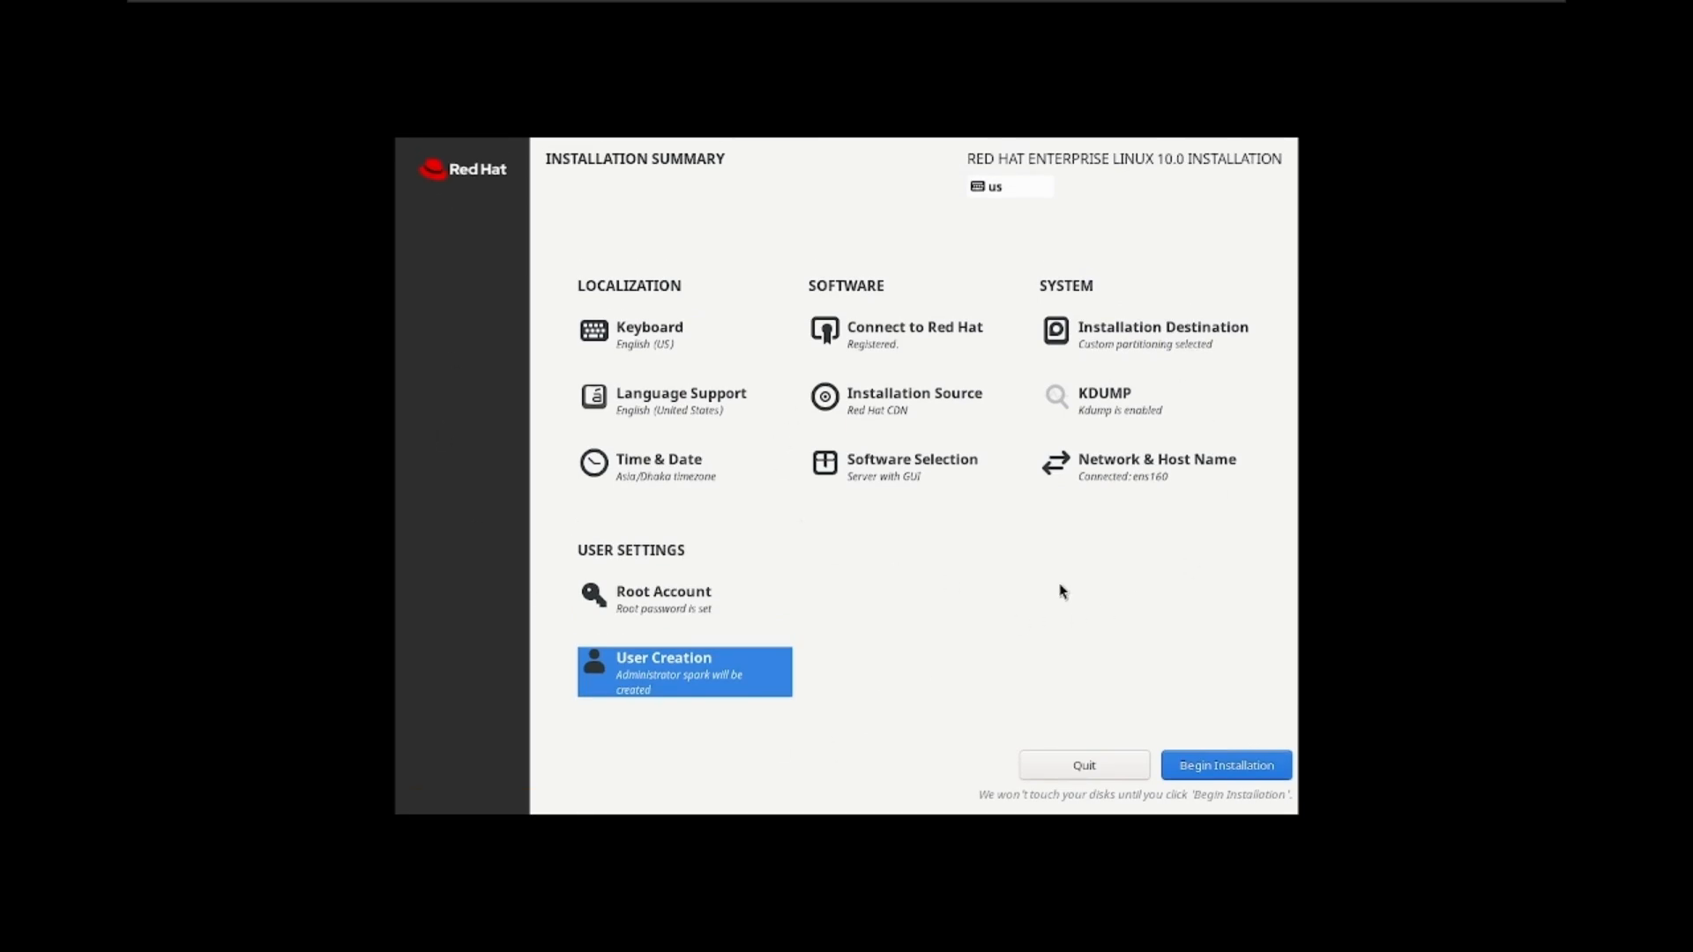
# Step: Begin the installation and let it run until it reports Complete
pyautogui.click(1218, 769)
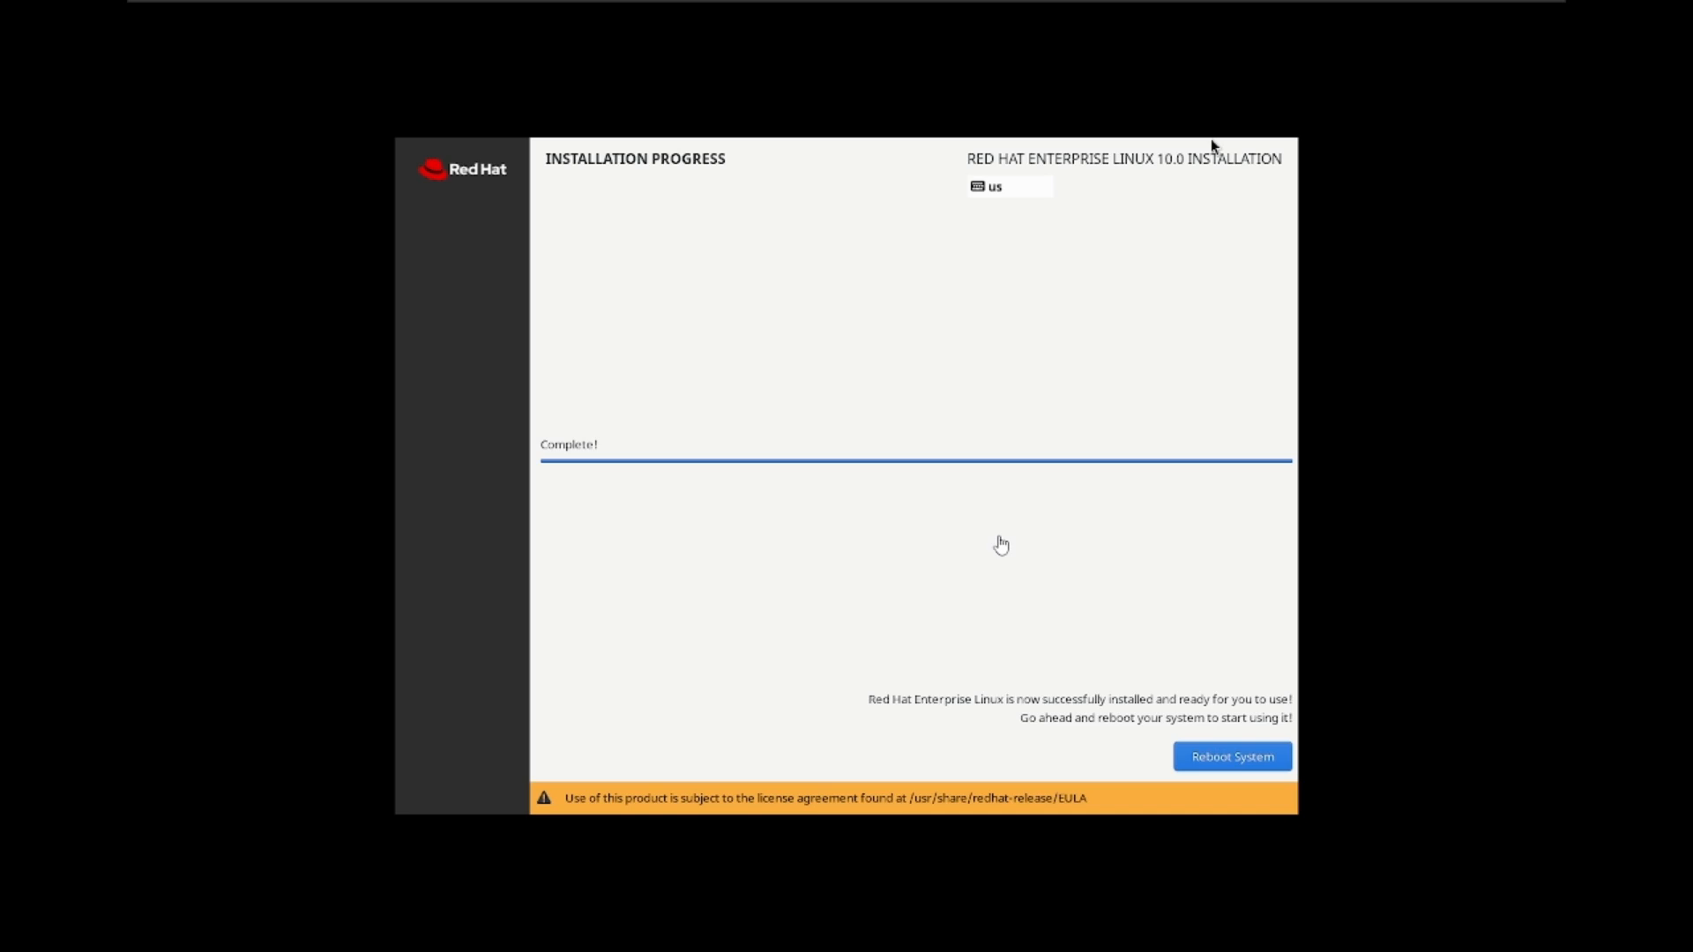
pyautogui.click(1210, 139)
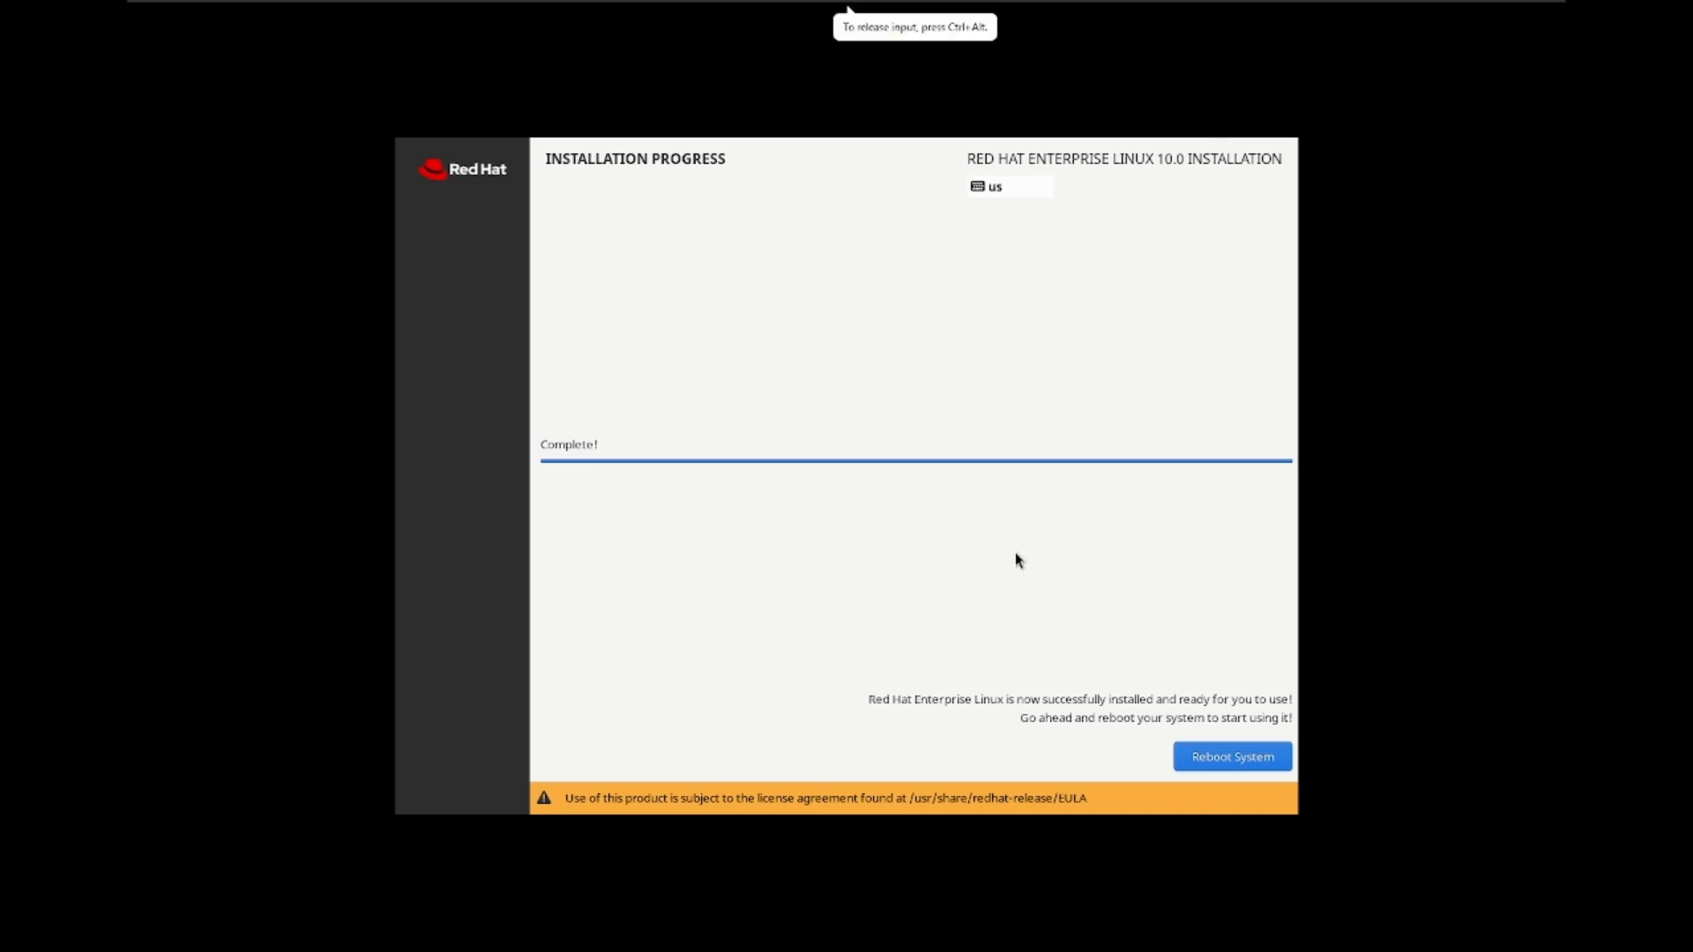
# Step: Reboot into the newly installed RHEL 10 system
pyautogui.click(1230, 758)
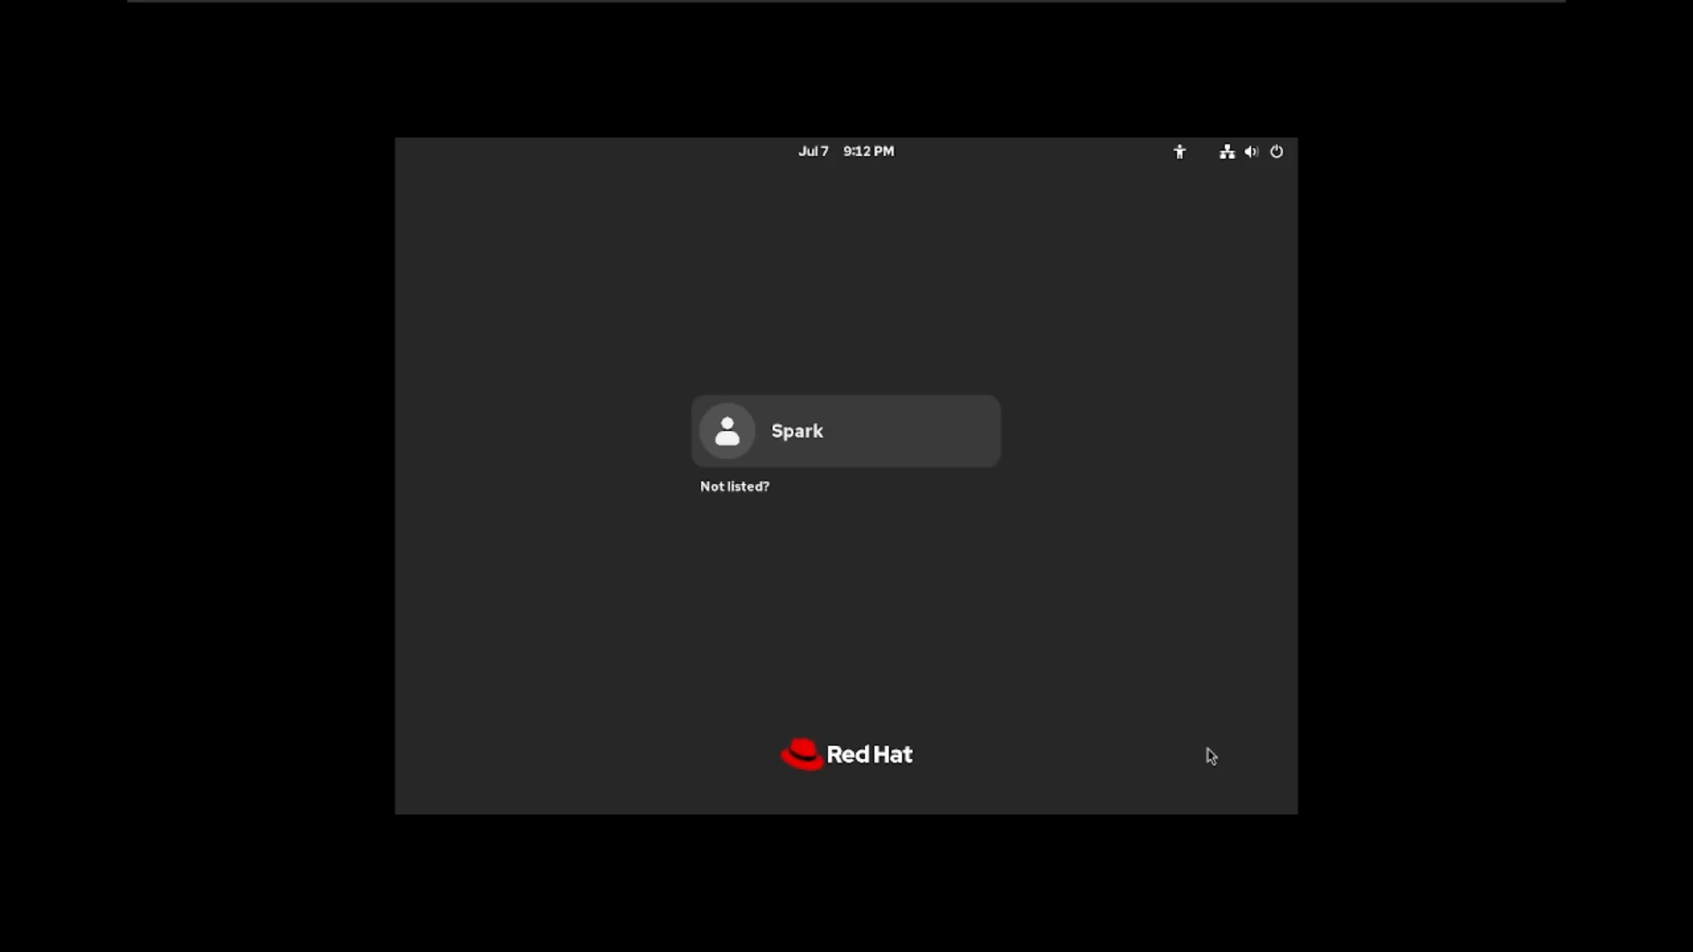
# Step: Sign in to GNOME as the new user with the account password
pyautogui.click(802, 404)
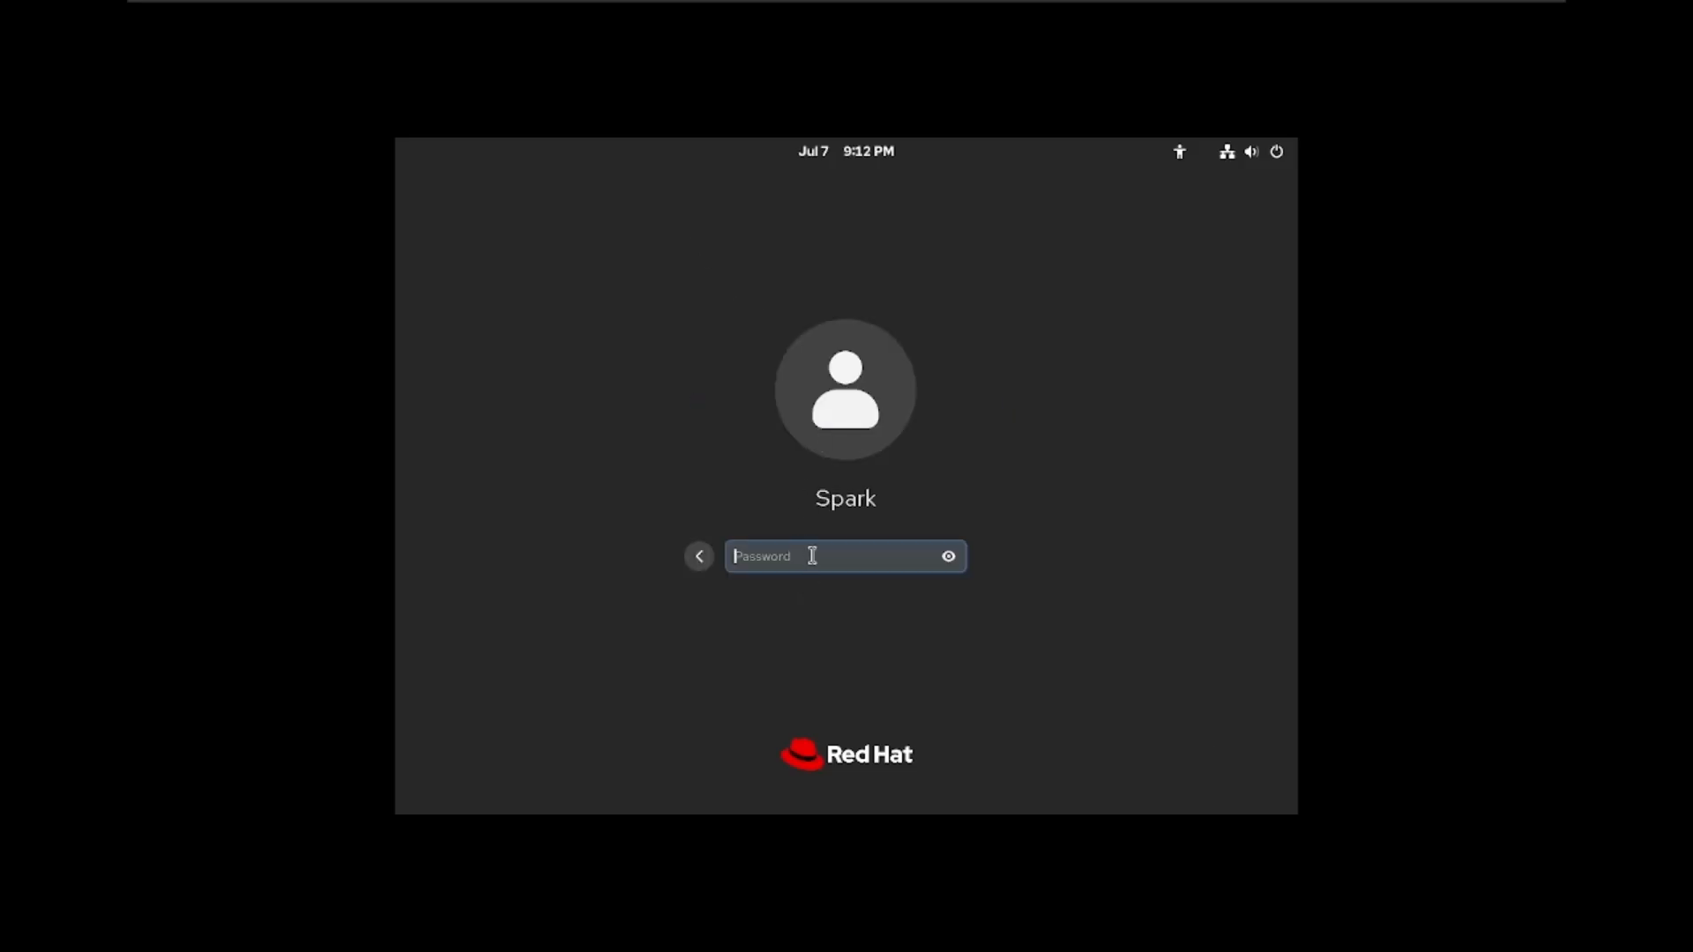
pyautogui.write('********')
pyautogui.press('Return')
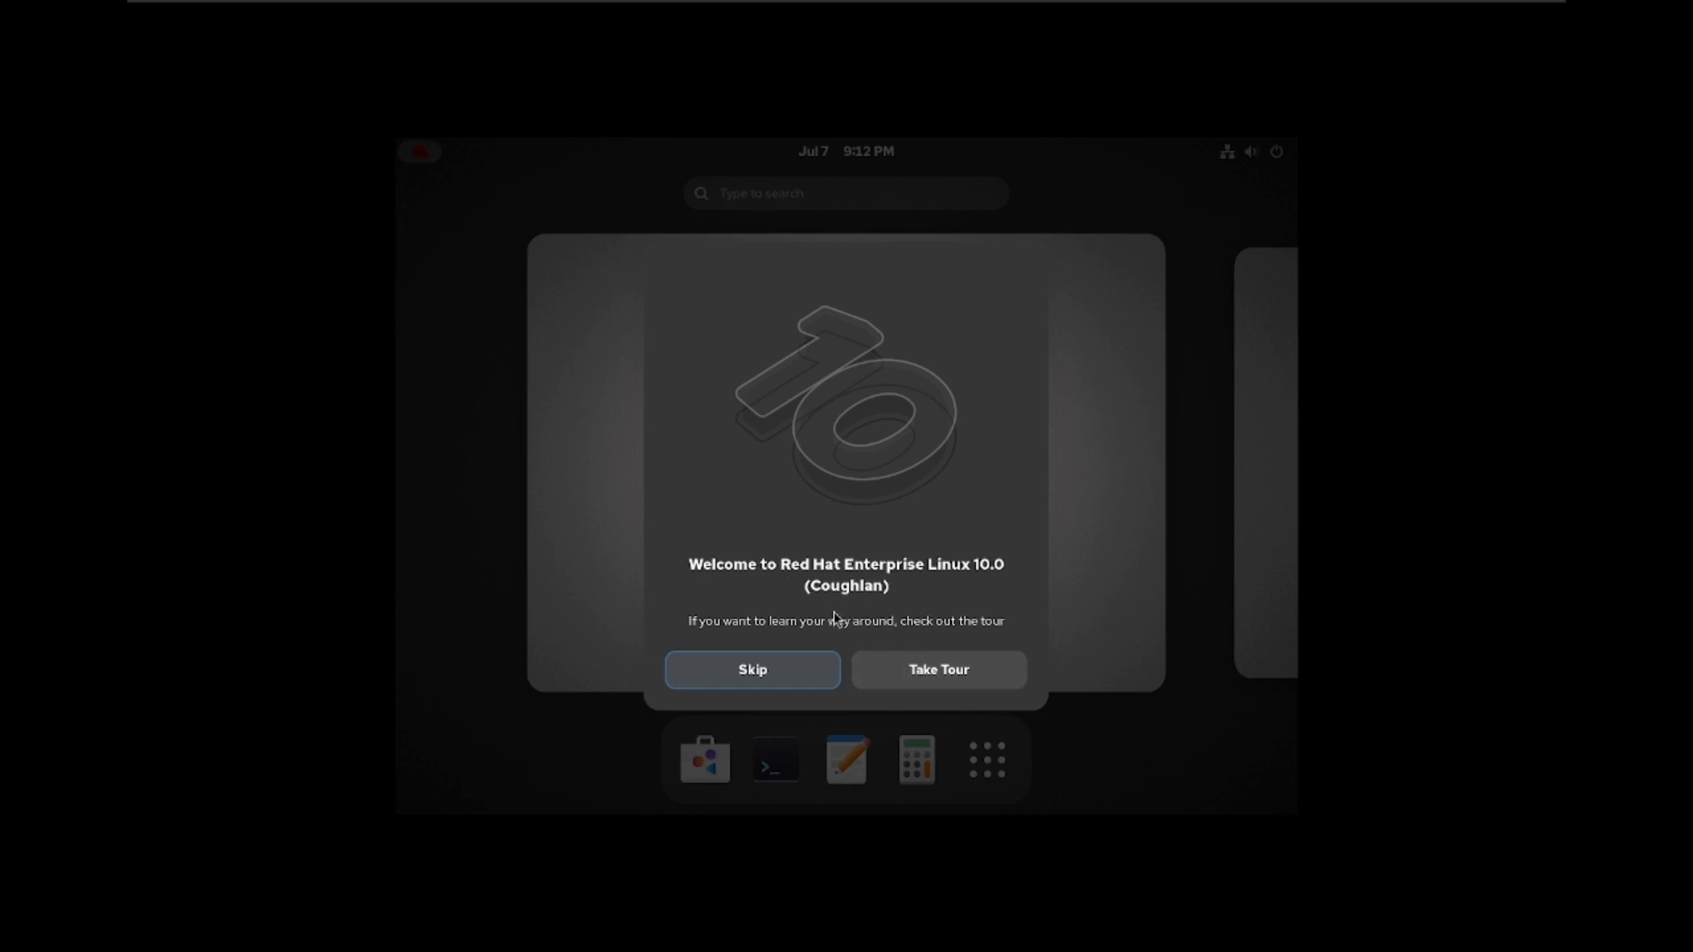
# Step: Skip the welcome tour and leave the overview, closing the desktop context menu unused
pyautogui.click(758, 672)
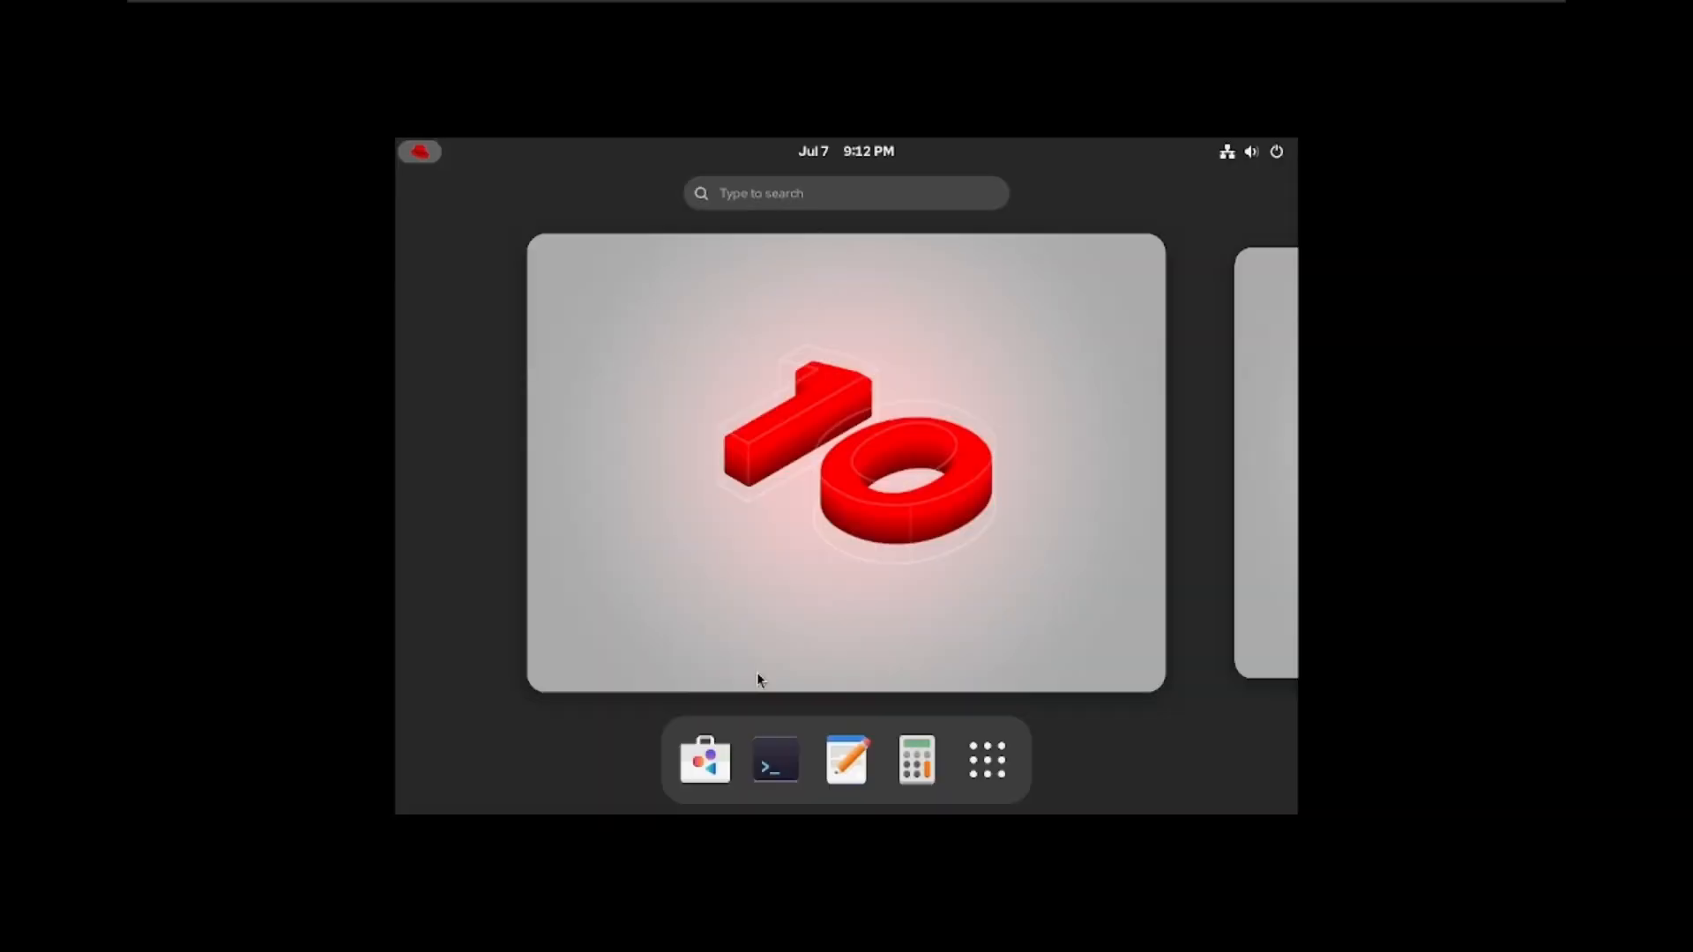
pyautogui.click(803, 492)
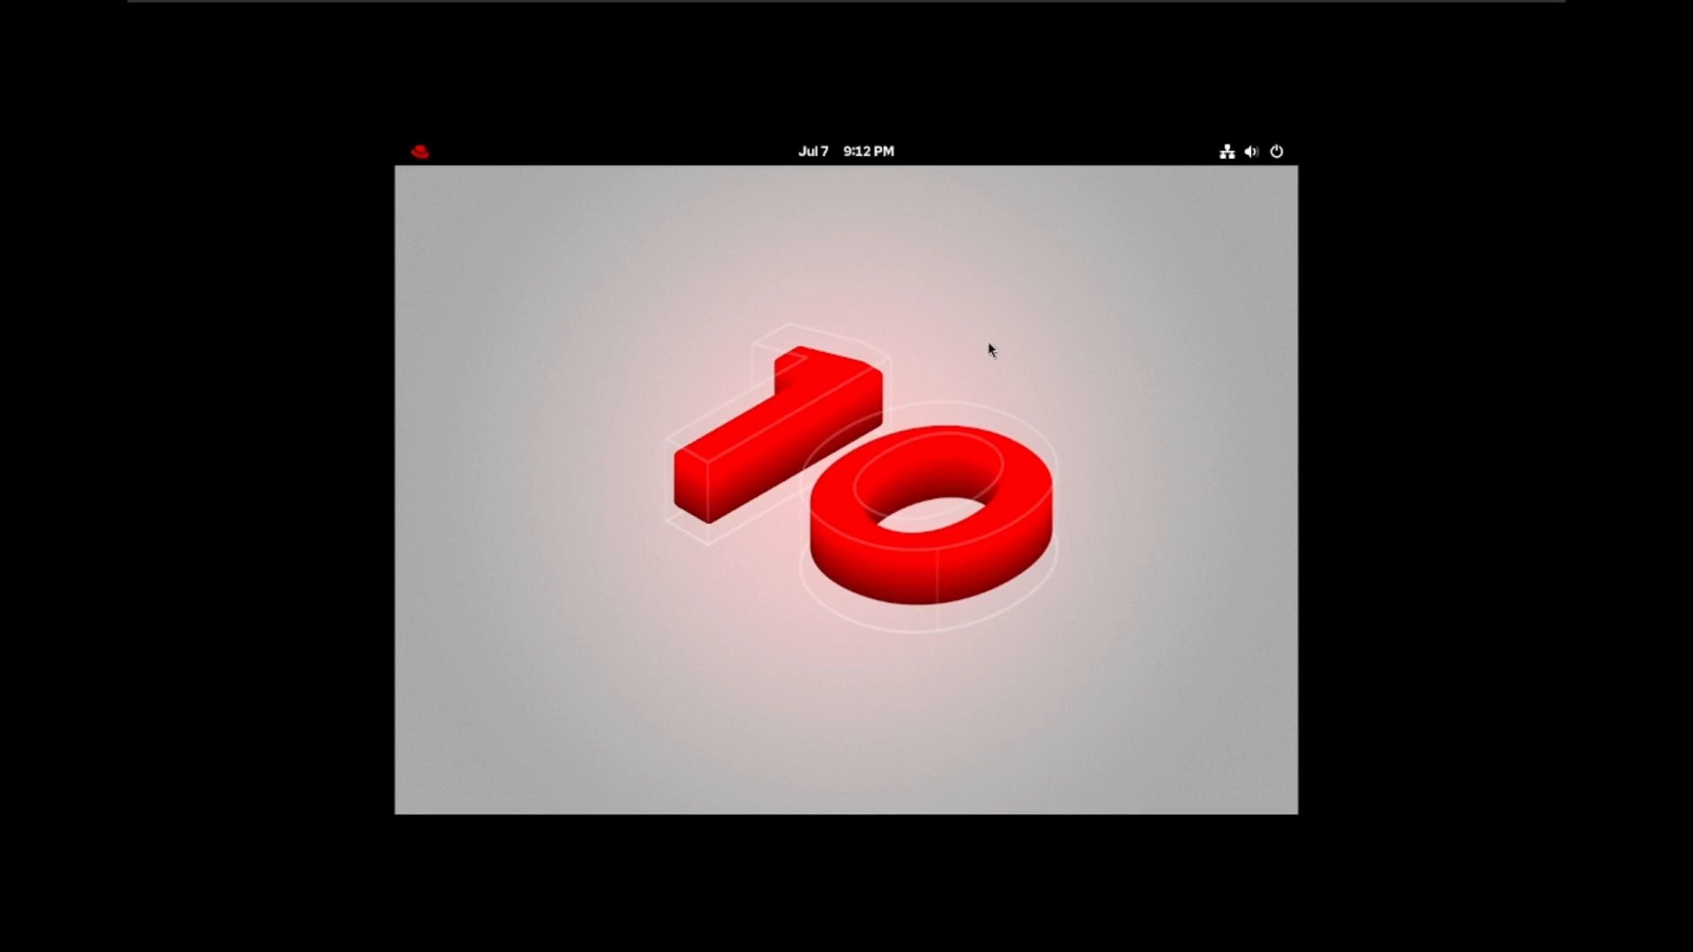
pyautogui.rightClick(1059, 351)
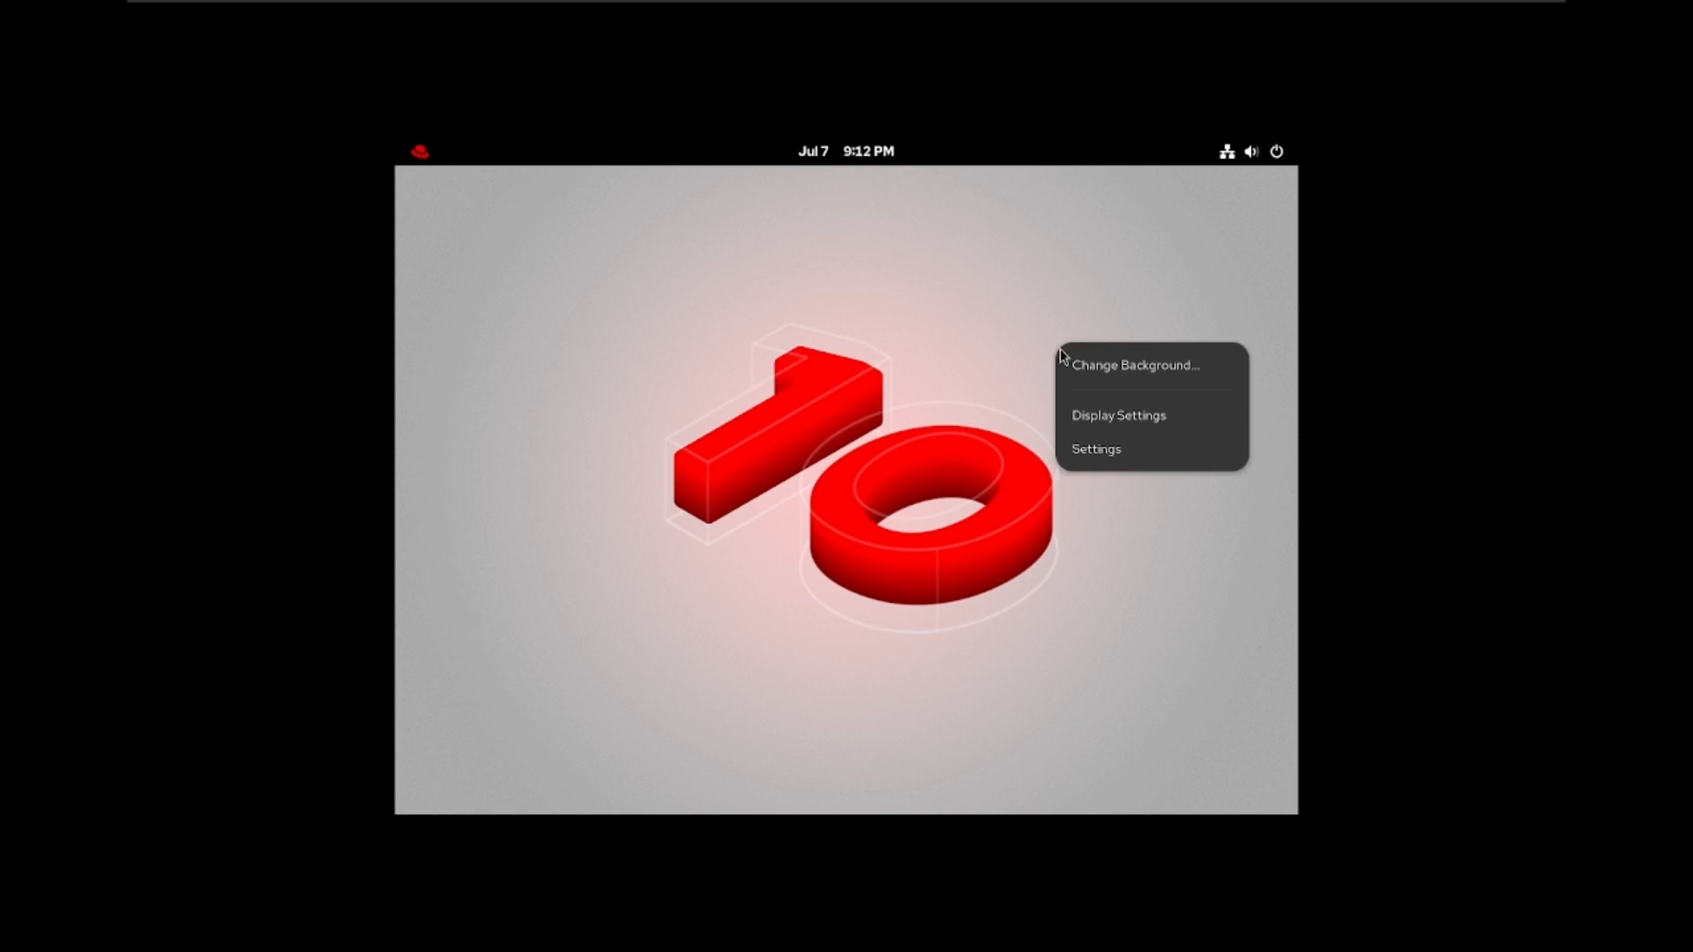
pyautogui.click(1095, 416)
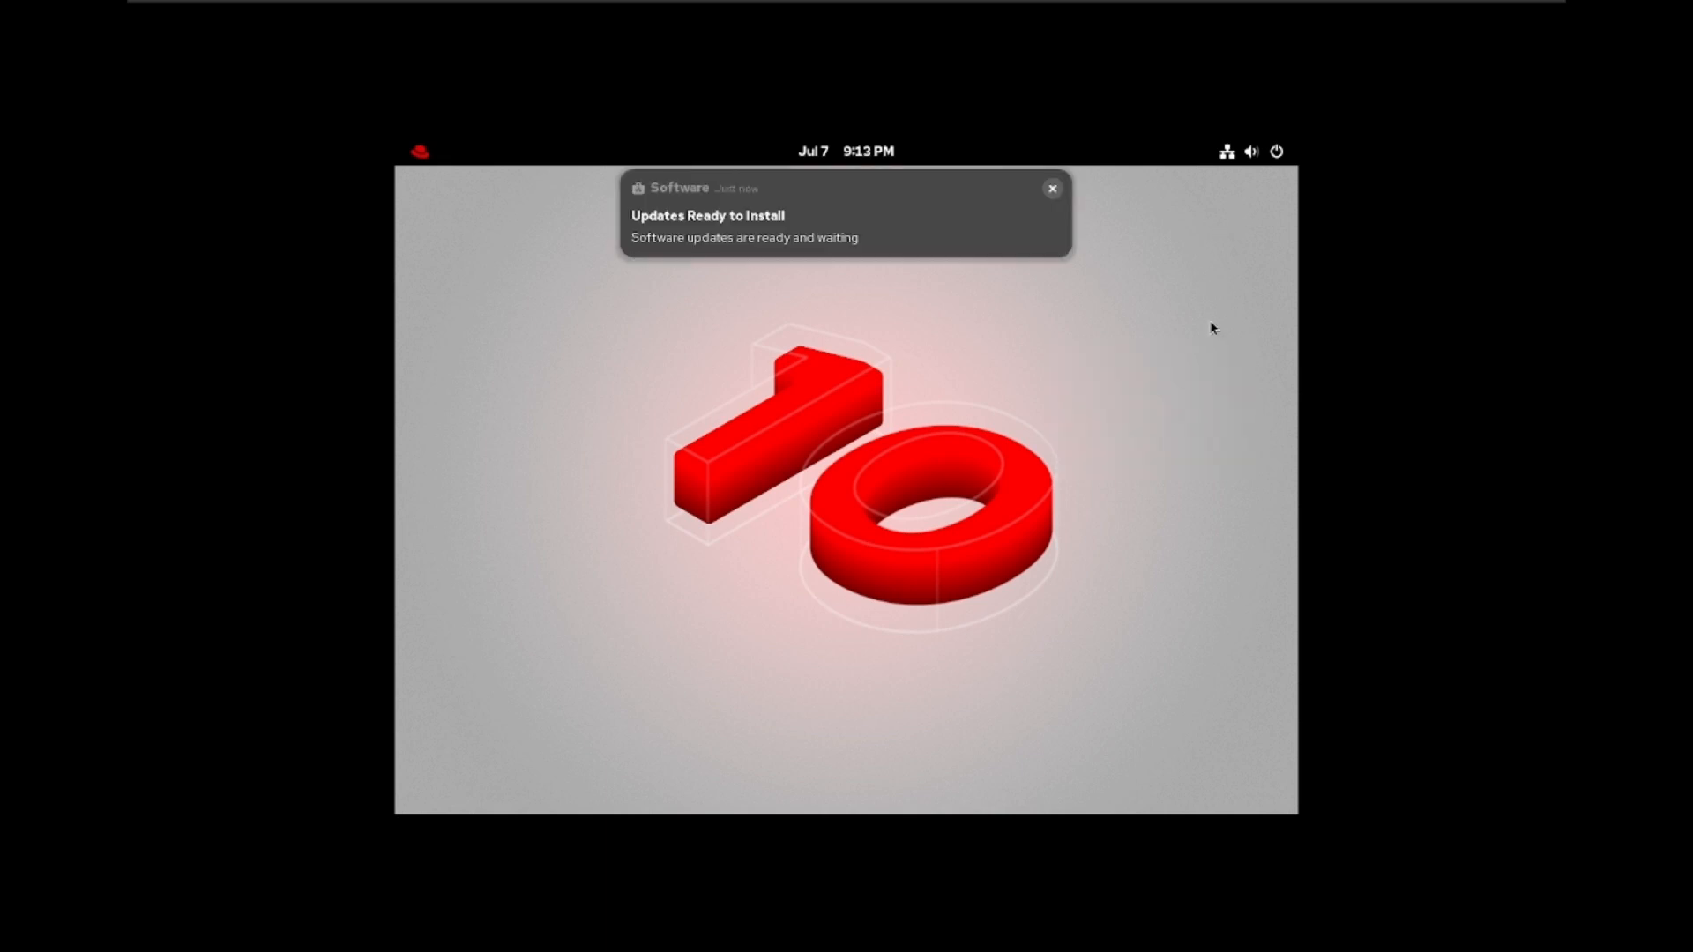